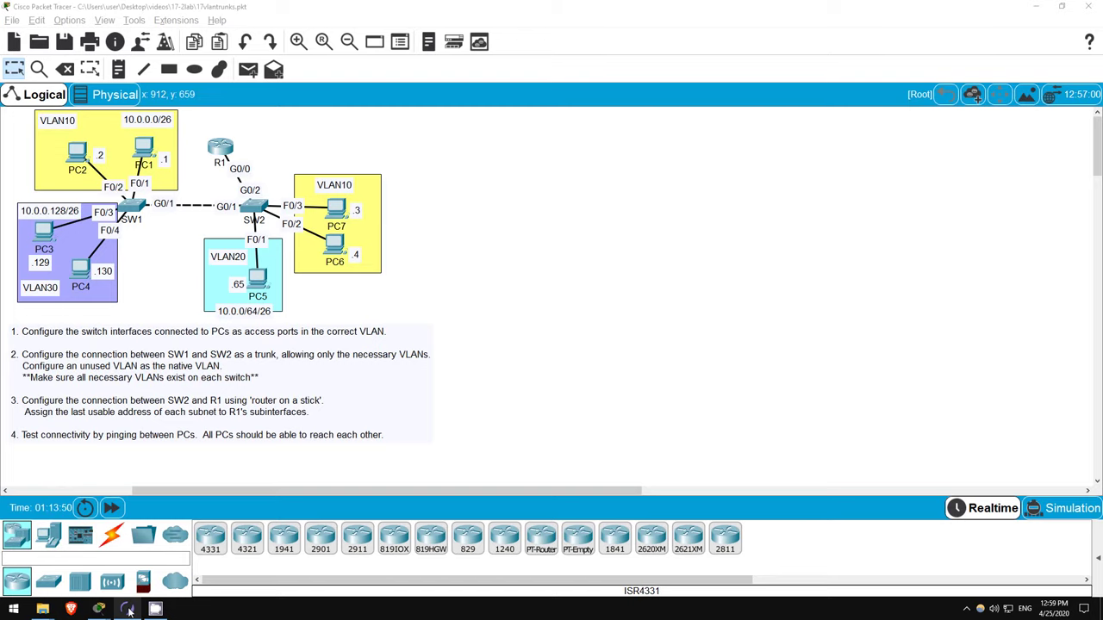
Switch to Boson NetSim and preview the VLANs lab under Network Access.
click(127, 609)
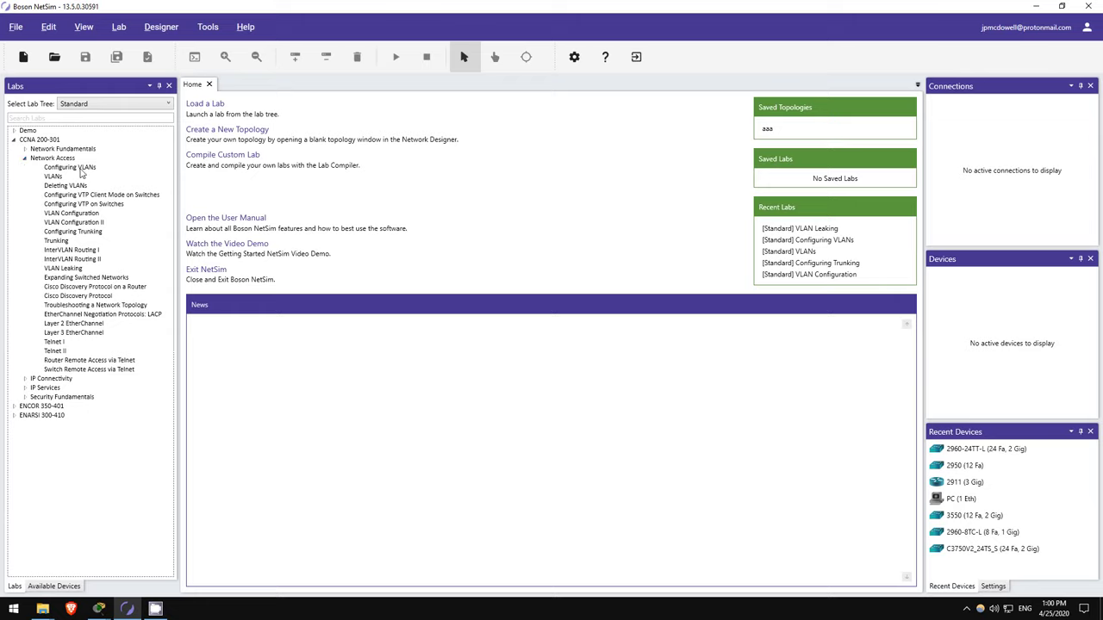
click(82, 169)
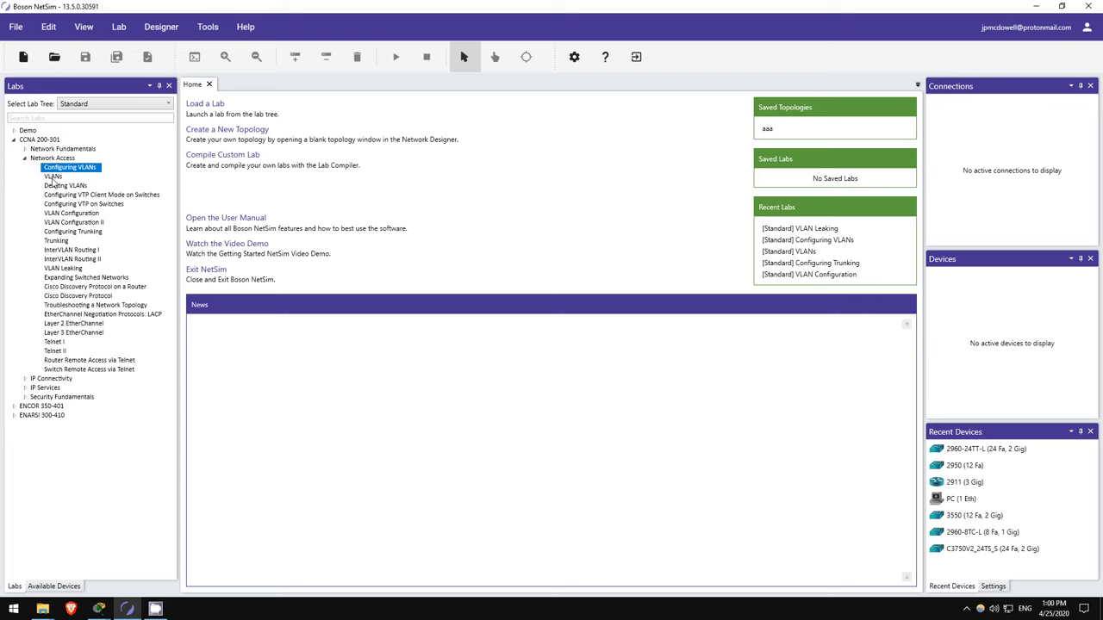
click(52, 176)
Preview the Deleting VLANs, VLAN Configuration and Trunking labs, then return to Packet Tracer.
click(64, 186)
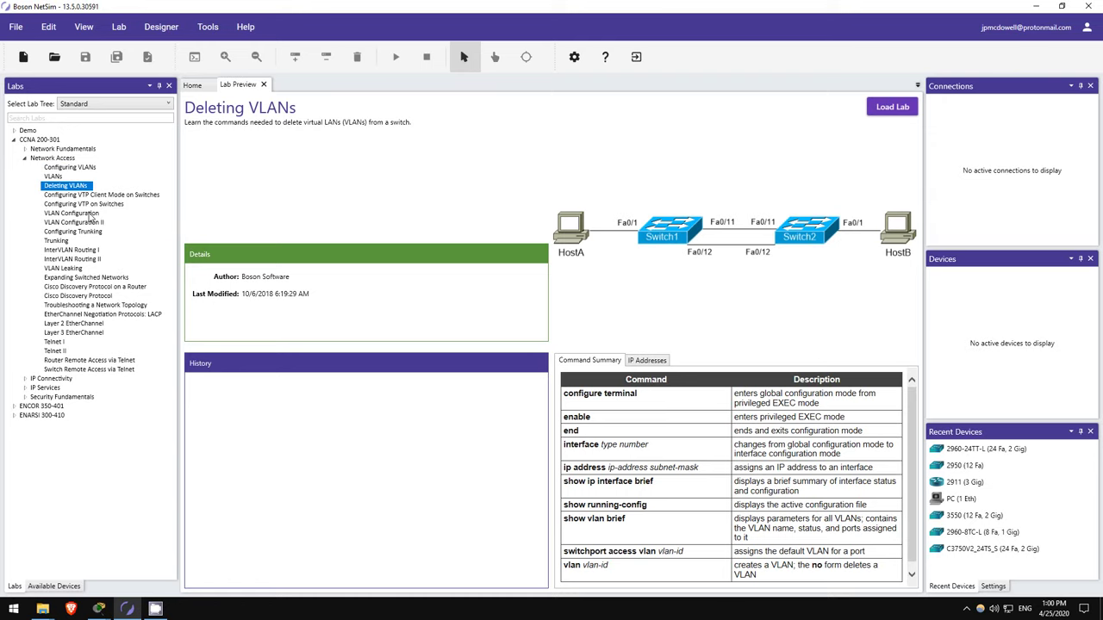
click(90, 215)
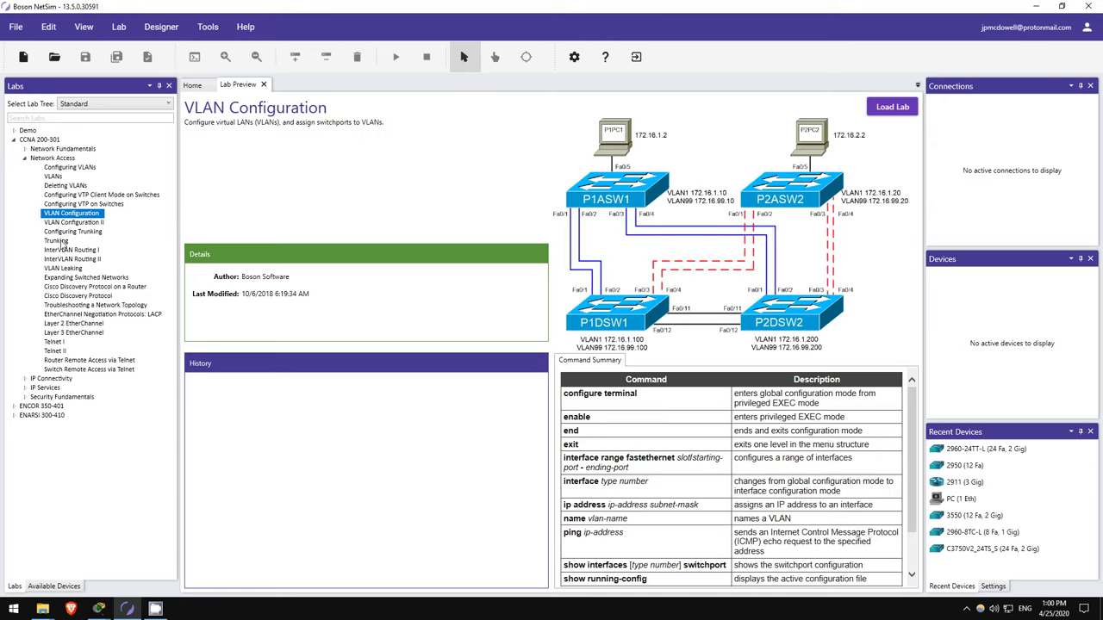
click(58, 242)
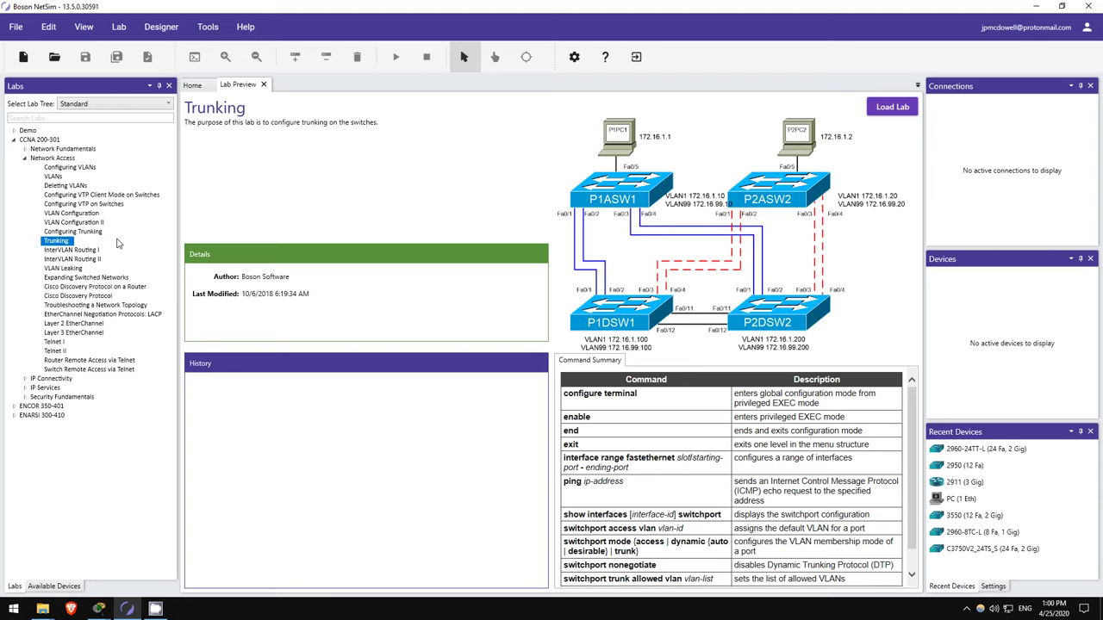
click(99, 610)
Bring the 17vlantrunks.pkt lab back on screen in Packet Tracer.
click(78, 567)
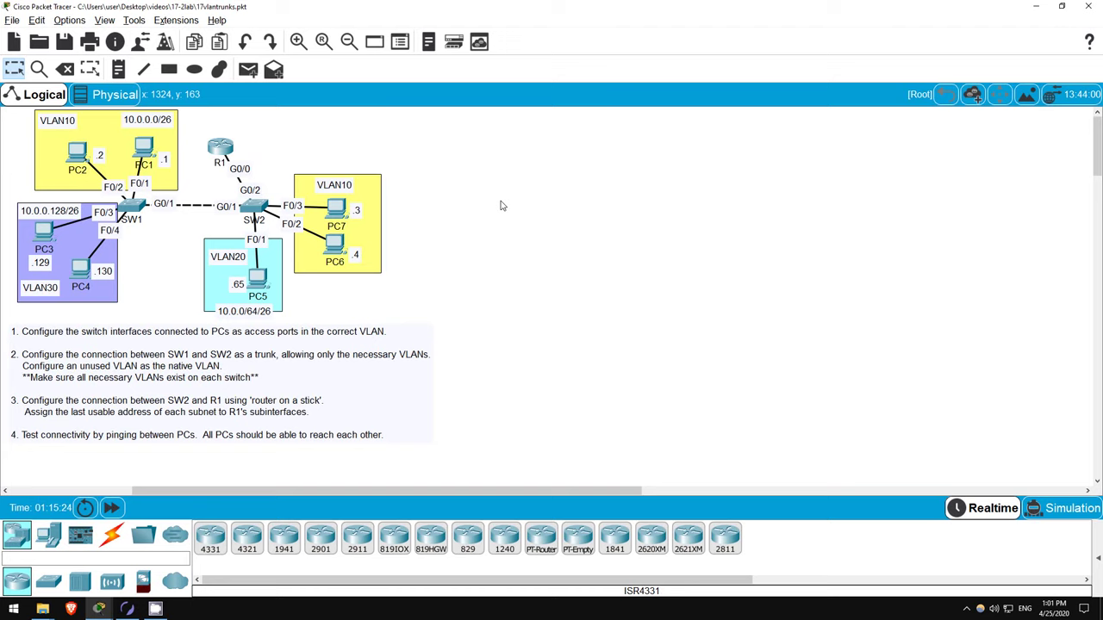
Open SW1's CLI and enter privileged and global configuration mode.
click(132, 205)
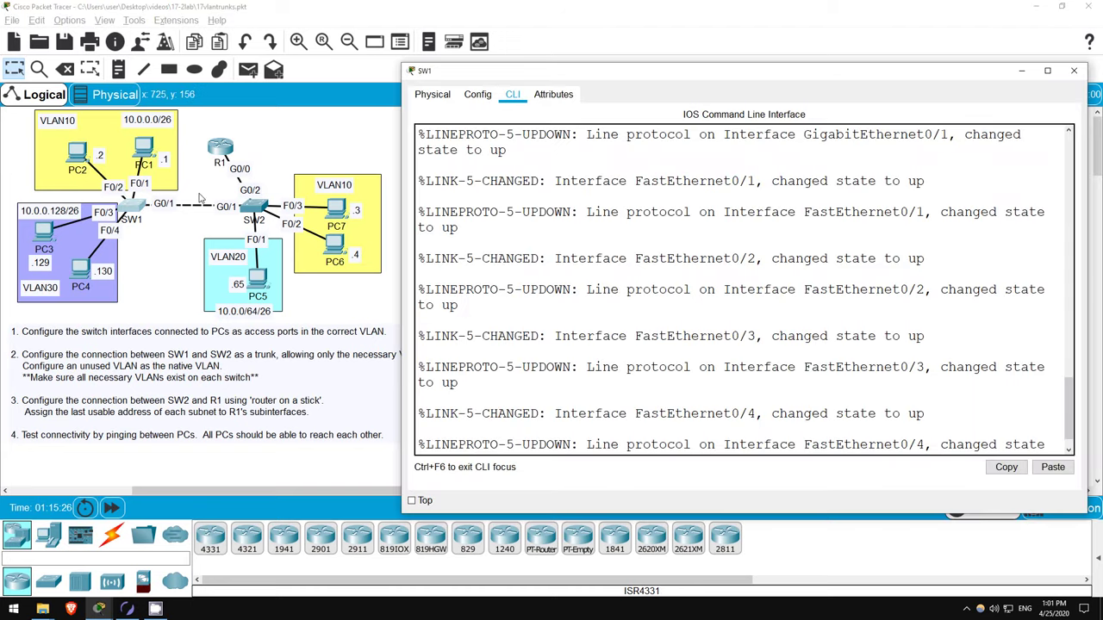
key(Return)
key(Return)
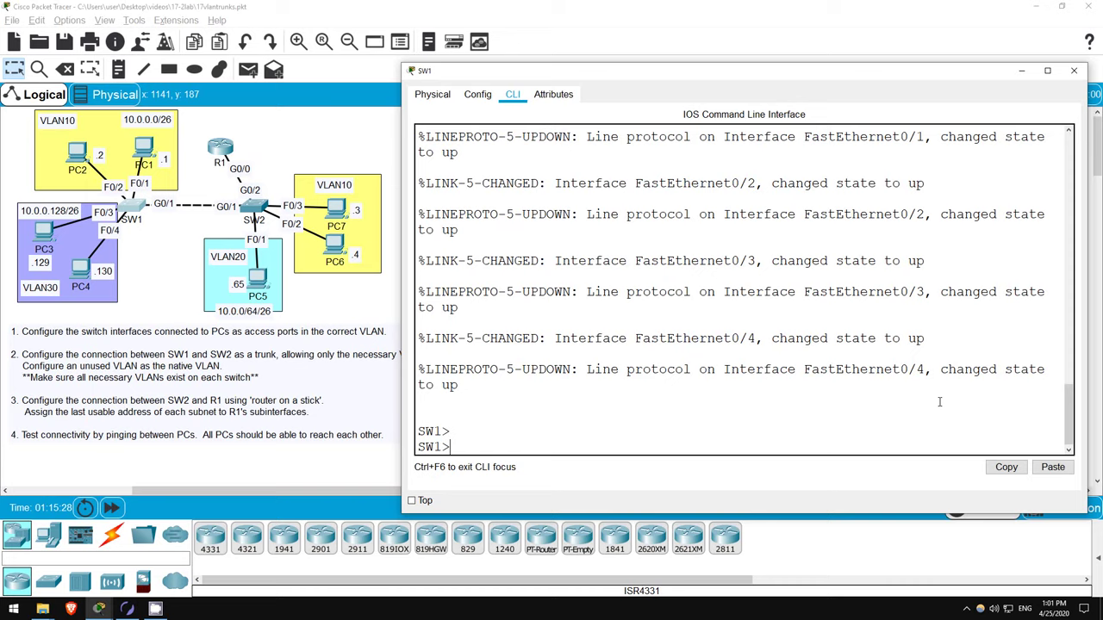
text(en)
key(Tab)
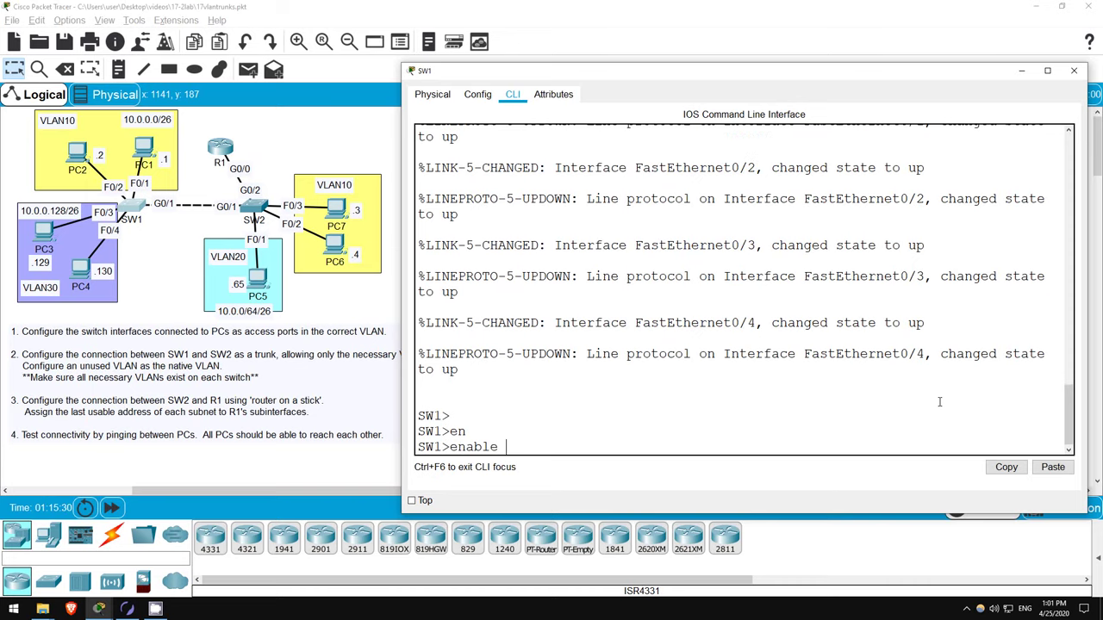
key(Return)
text(conf)
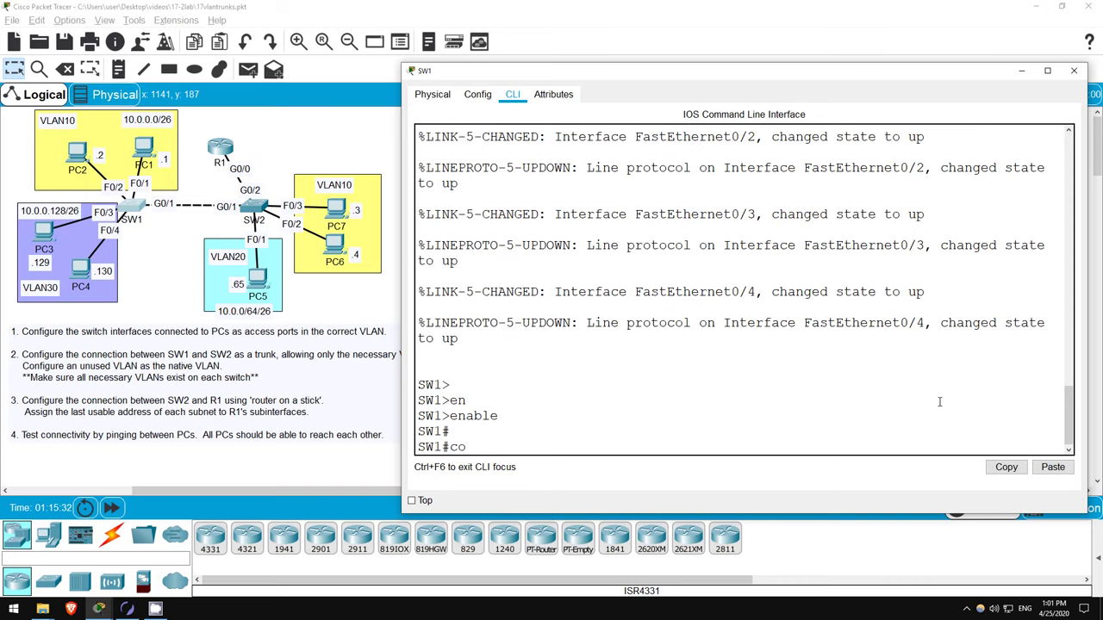
key(Tab)
text(ter)
key(Tab)
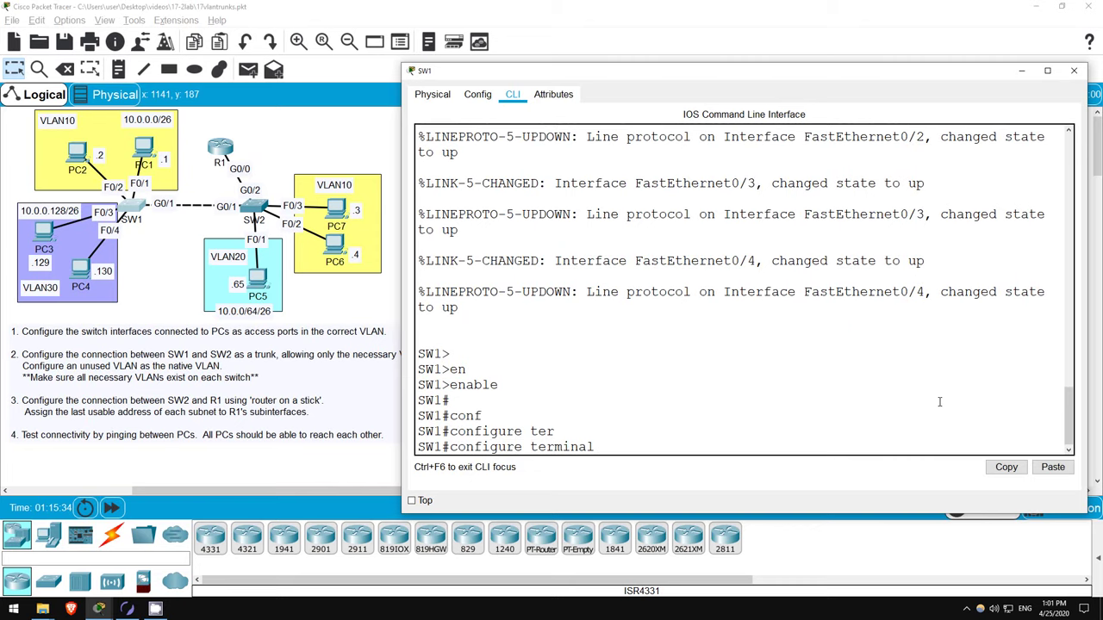
key(Return)
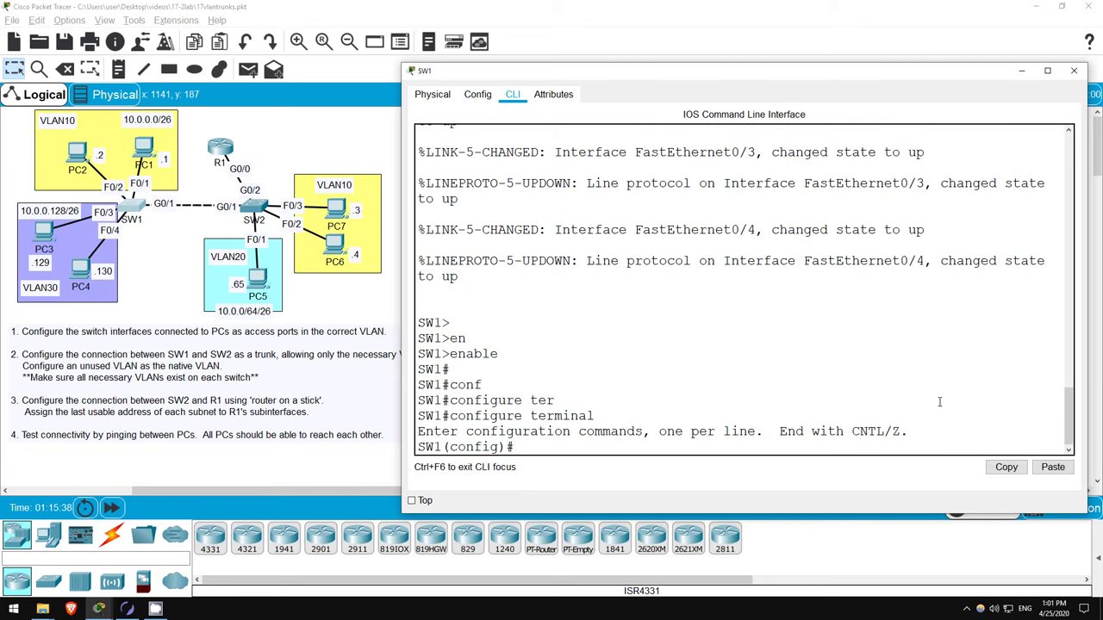
Make SW1 ports F0/1–2 access ports in VLAN 10.
text(int range f0/1 - 2)
key(Return)
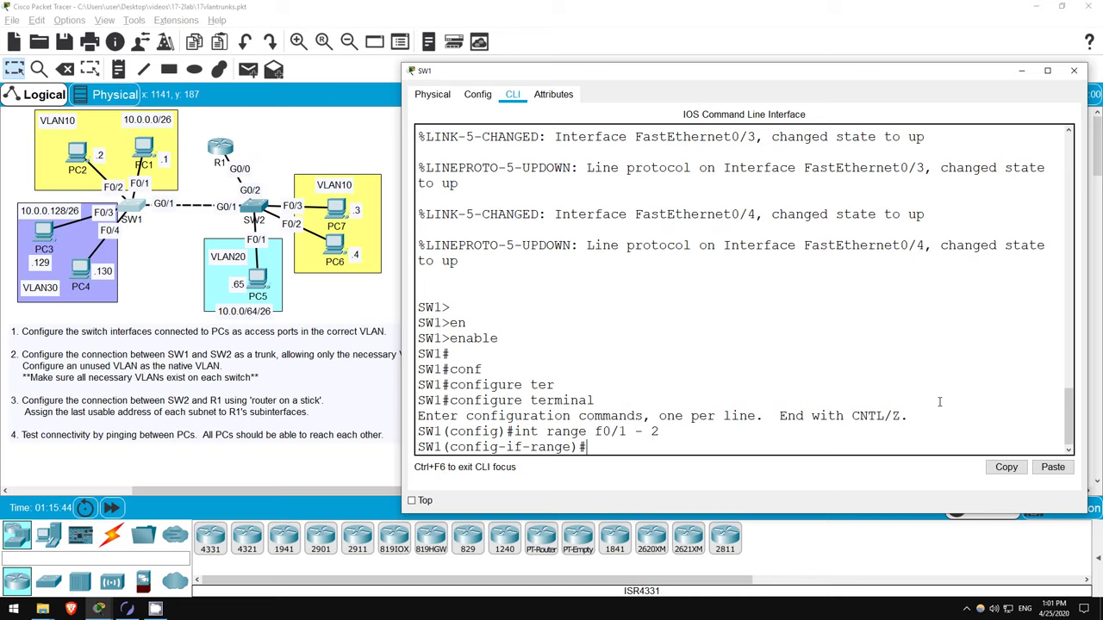
text(sw)
key(Tab)
text(modfe ac)
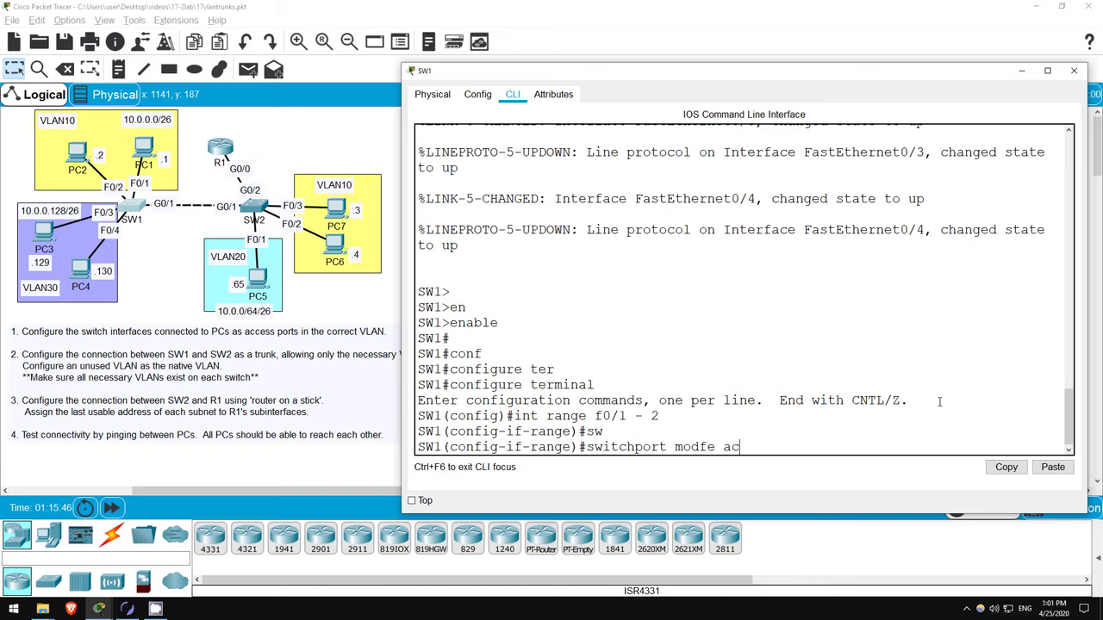
key(BackSpace)
key(BackSpace)
key(BackSpace)
key(BackSpace)
text(e ac)
key(Tab)
key(Return)
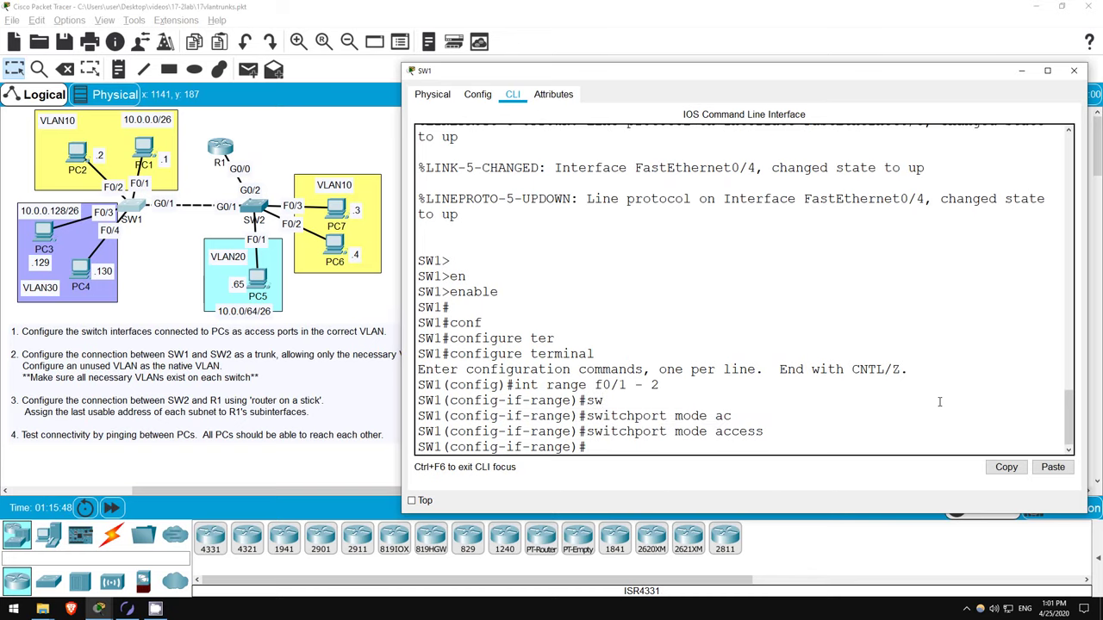
text(sw ac vlan 10)
key(Return)
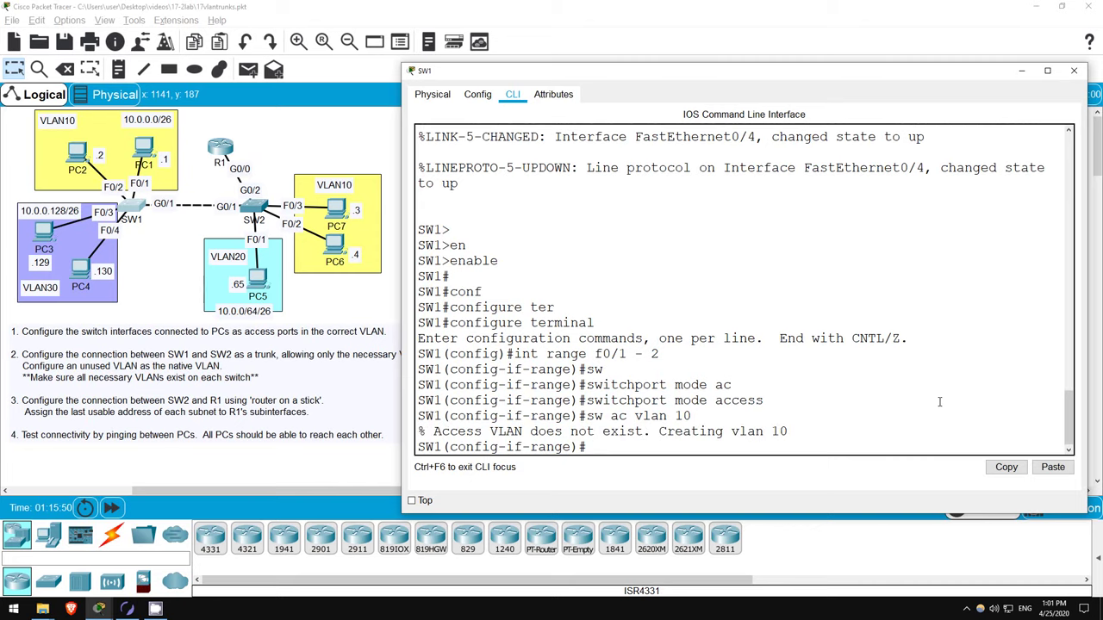
drag(430, 430, 789, 434)
click(724, 444)
Make SW1 ports F0/3–4 access ports in VLAN 30.
text(int range f0/3 - 4)
key(Return)
text(sw)
key(Tab)
text(m)
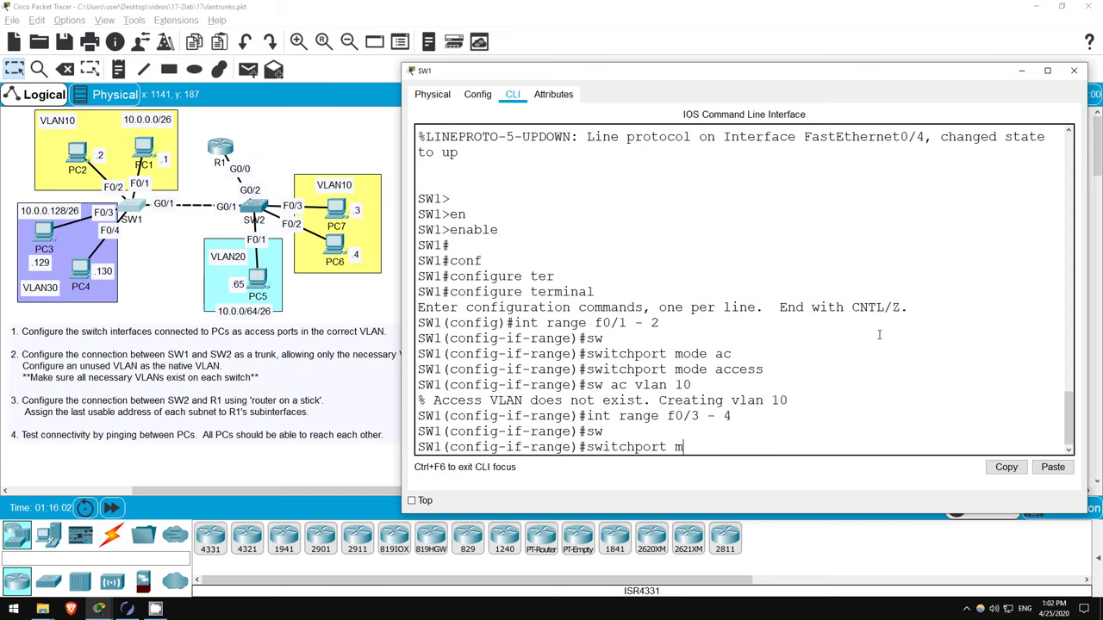
text(ode ac)
key(Tab)
key(Return)
text(sw)
key(Tab)
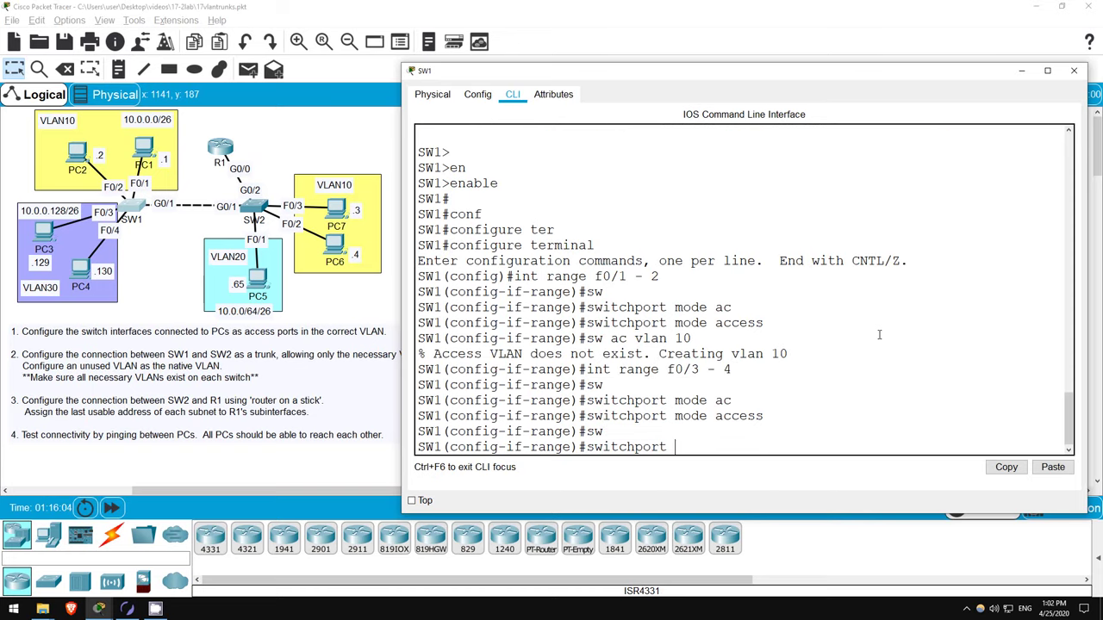
text(ac)
key(Tab)
text(vk)
key(Tab)
key(BackSpace)
key(Tab)
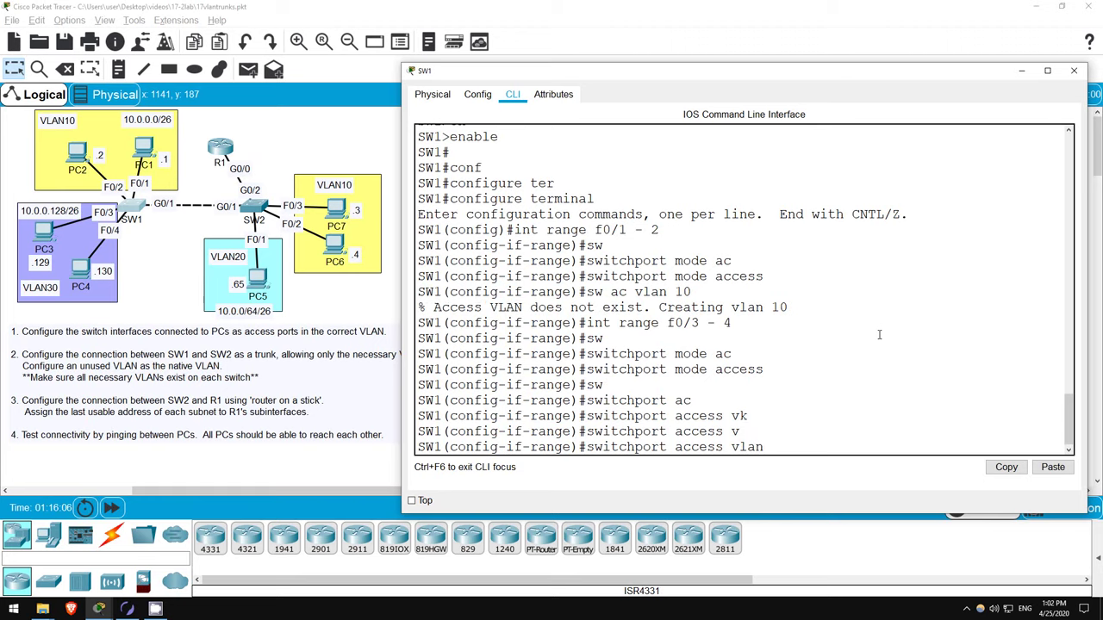
text(30)
key(Return)
key(Return)
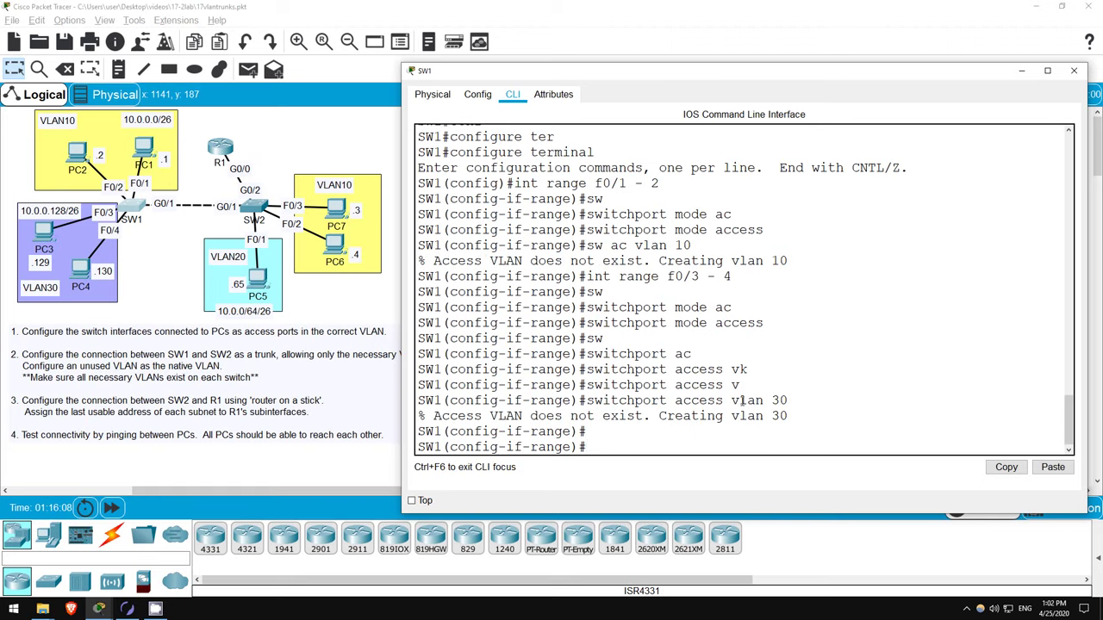
drag(660, 415, 798, 419)
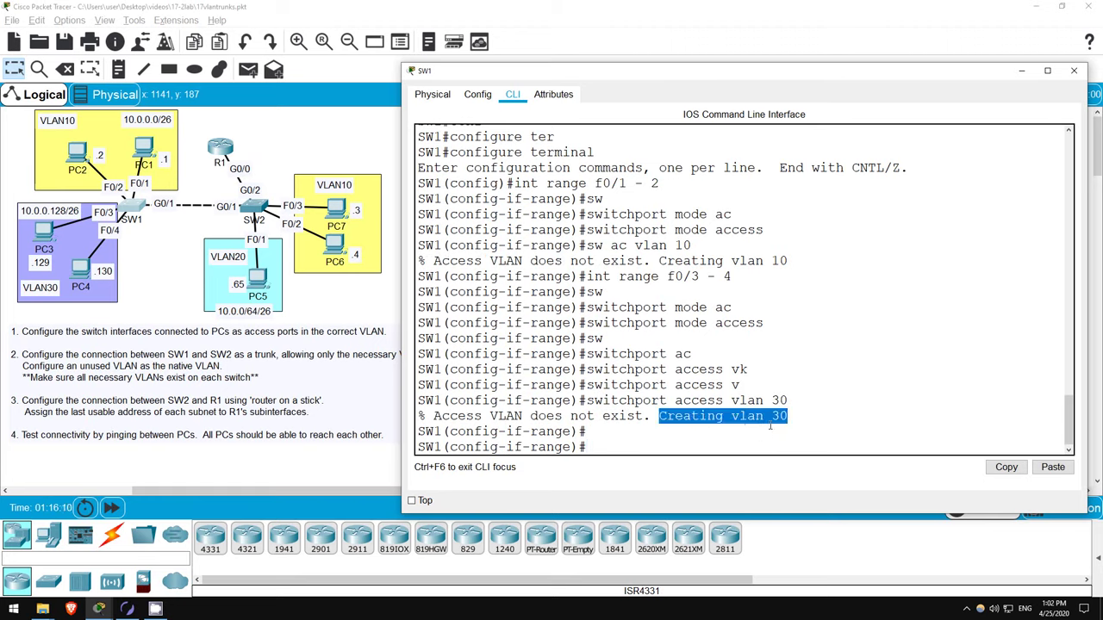
click(667, 441)
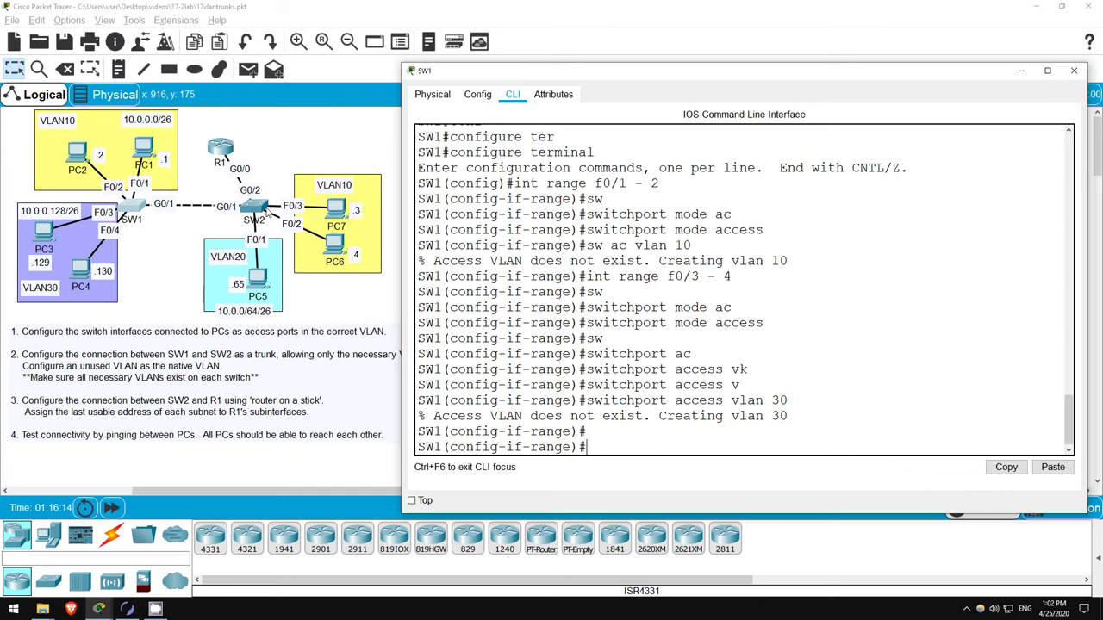
Open SW2's CLI and enter privileged and global configuration mode.
click(261, 209)
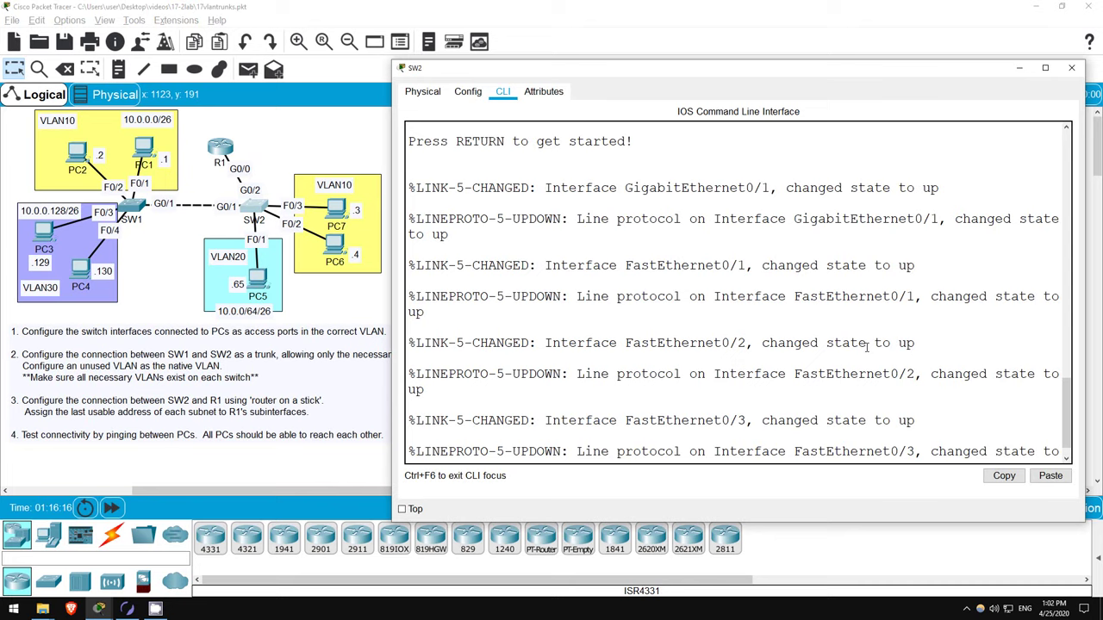
key(Return)
key(Return)
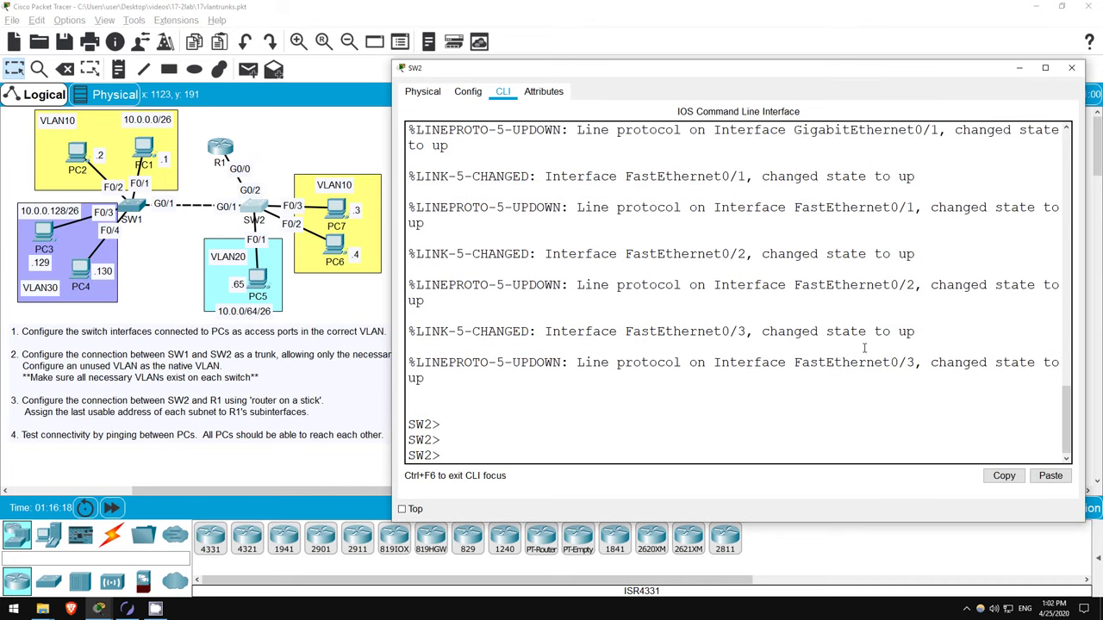
text(en\)
key(Return)
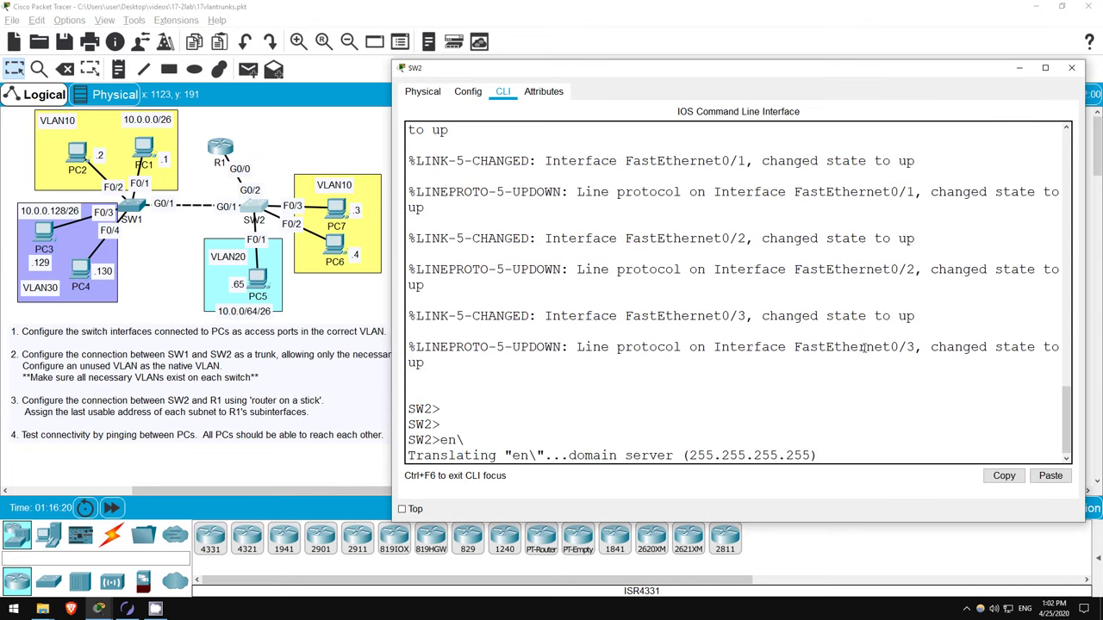
text(en)
key(Return)
text(conf t)
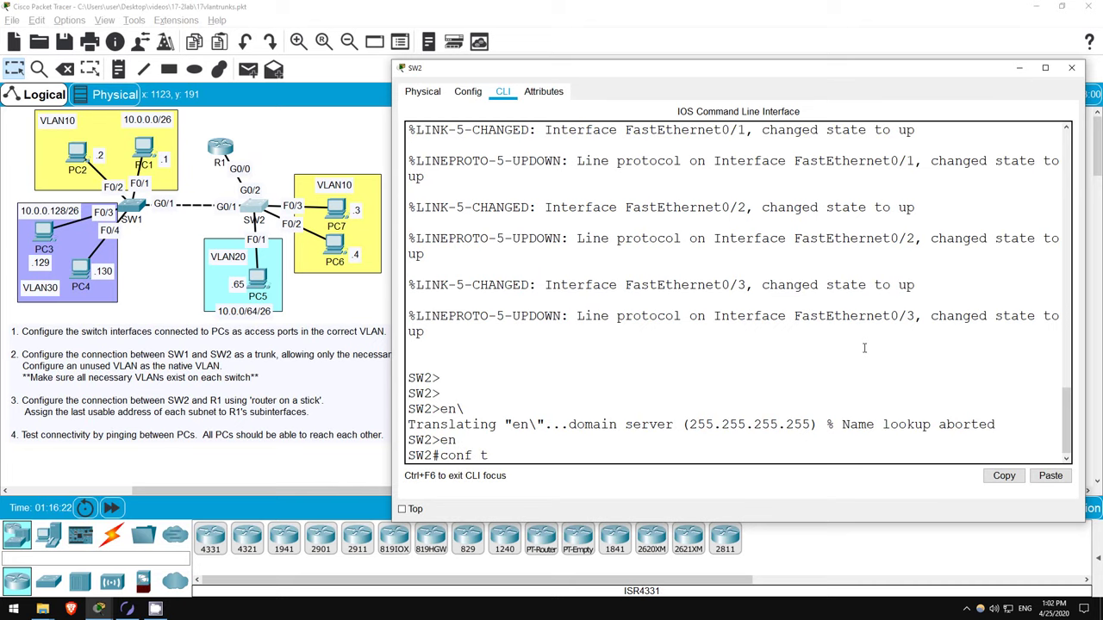
key(Return)
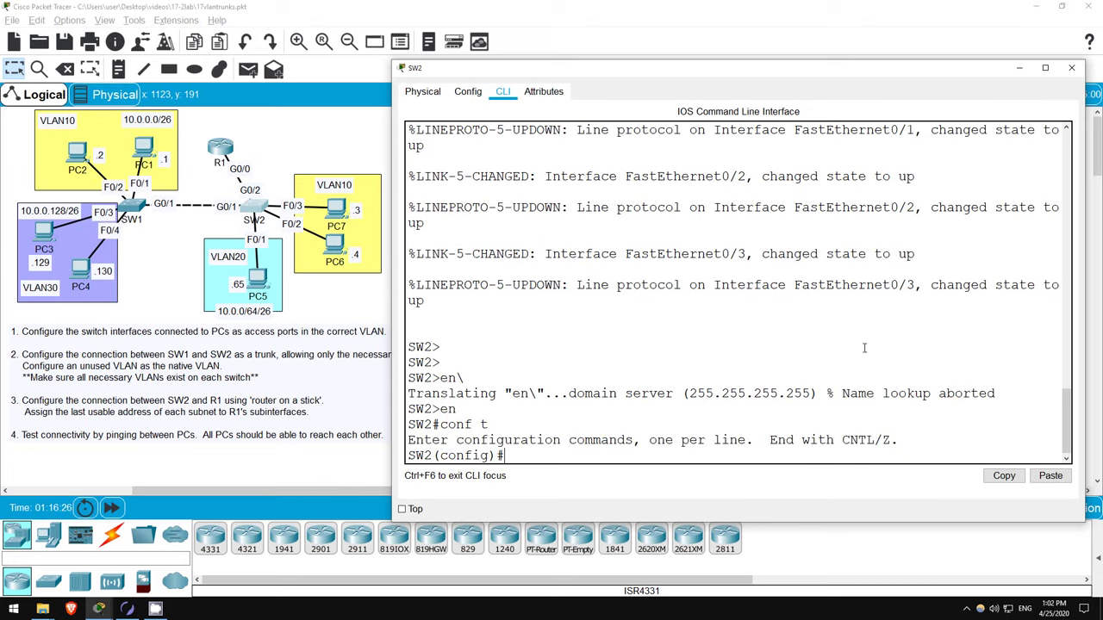
Make SW2 port F0/1 an access port in VLAN 20.
text(int f0/1)
key(Return)
text(sw mode ac)
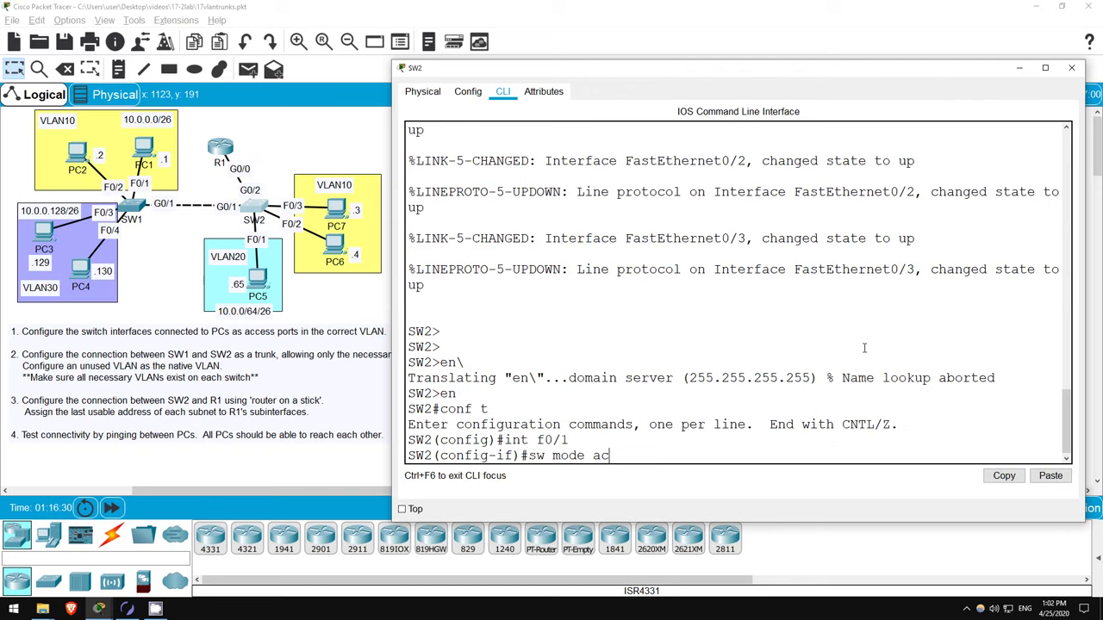
key(Return)
text(sw ac vlan )
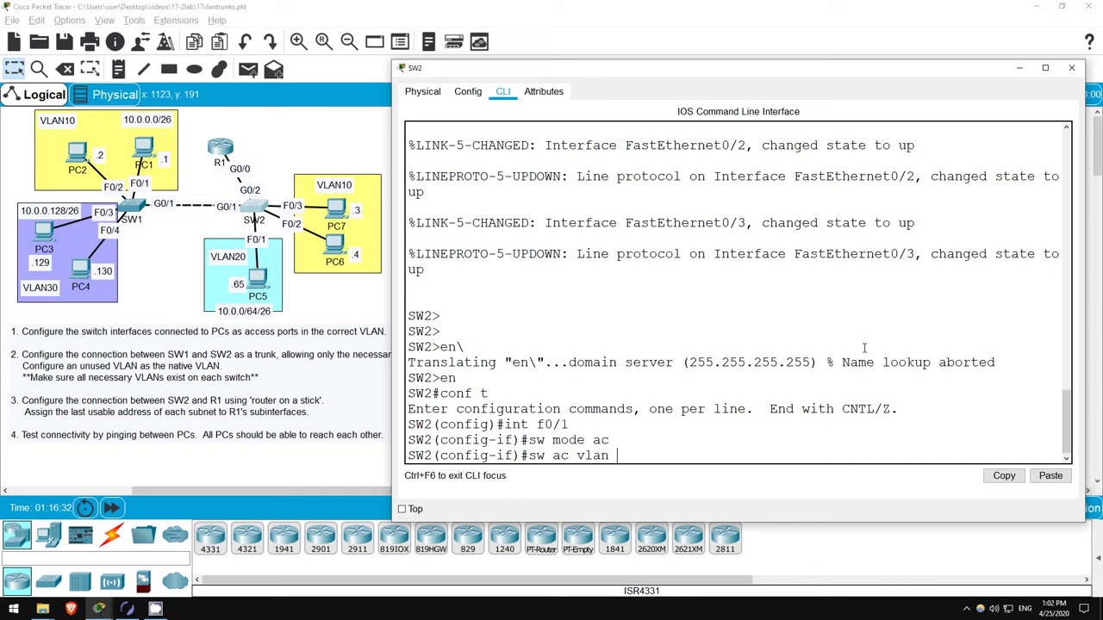
text(20)
key(Return)
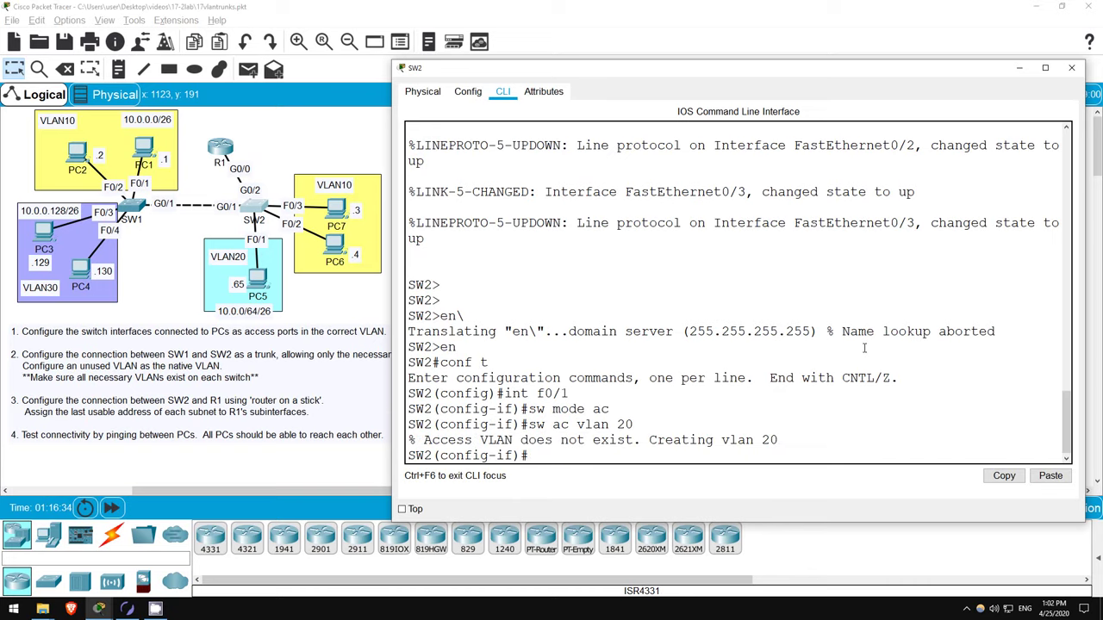
key(Return)
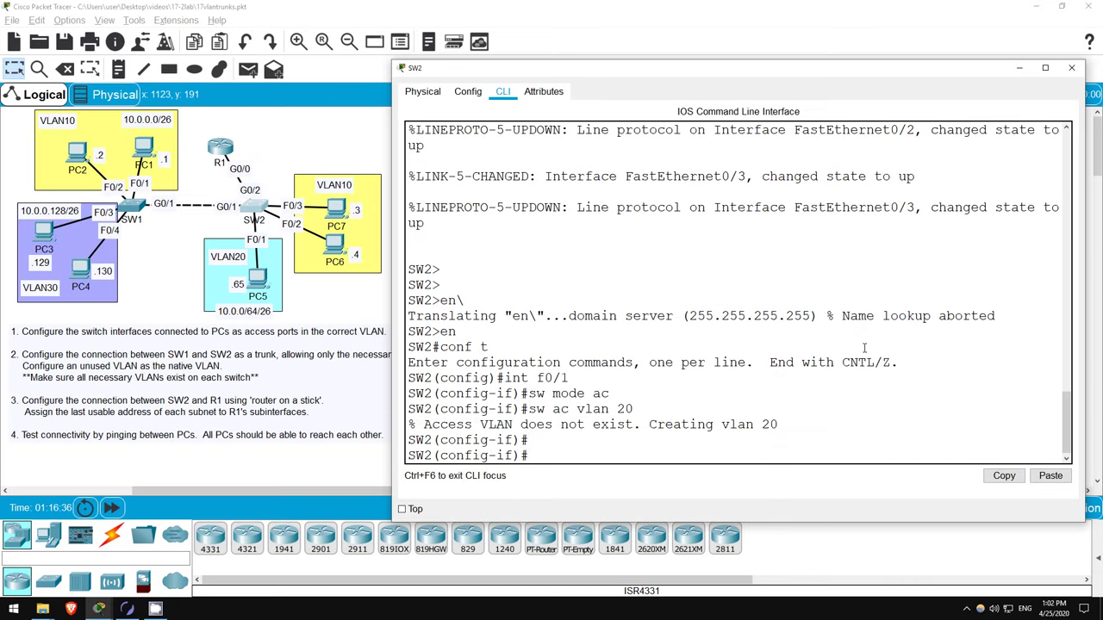
Make SW2 ports F0/2–3 access ports in VLAN 10.
text(int range f0/2 - 3)
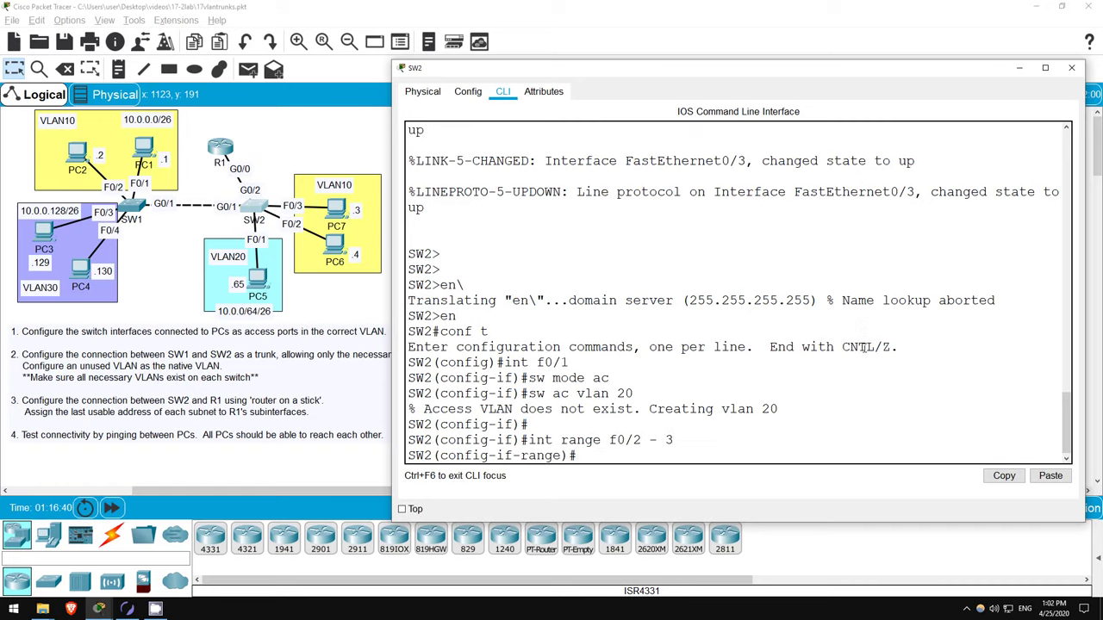
text(sw mode ac)
key(Return)
text(sw ac vlan )
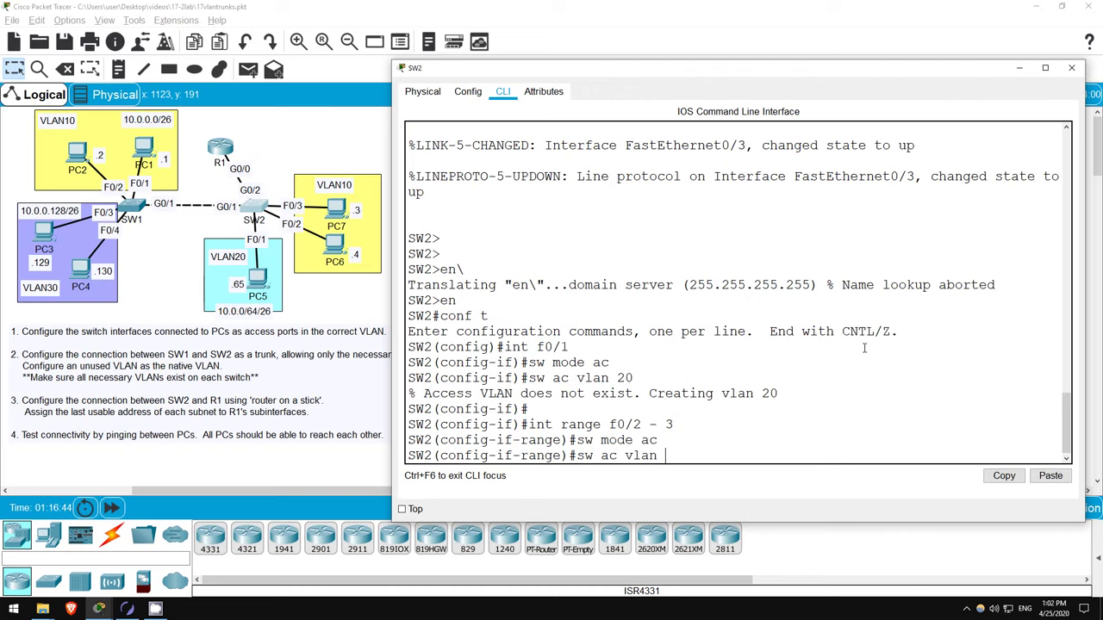
text(10)
key(Return)
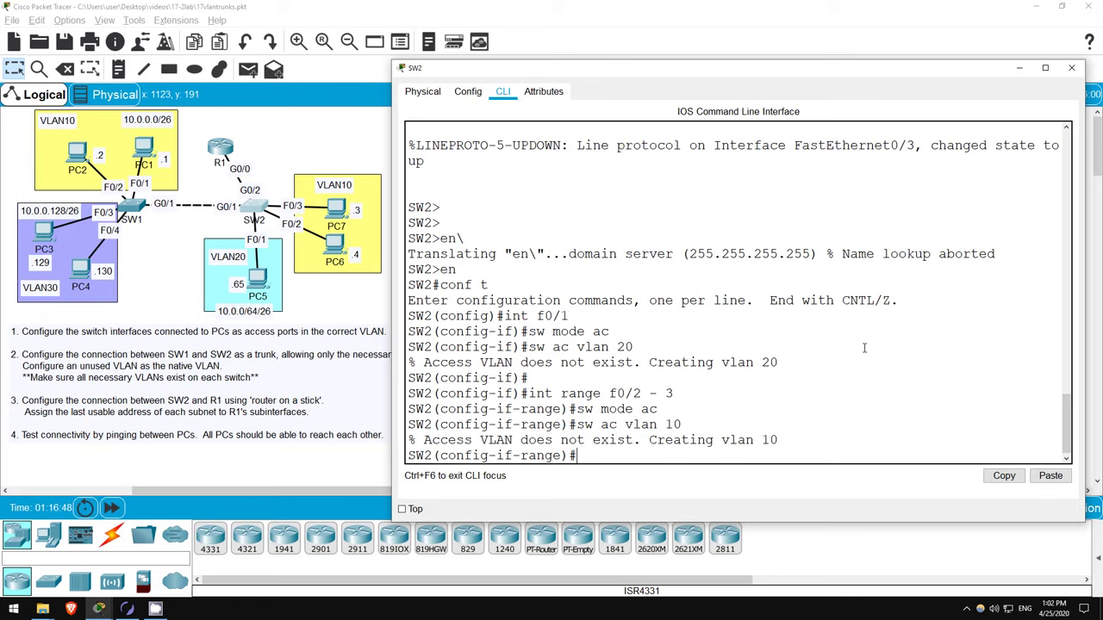
Close SW2's window and reopen SW1's command line.
click(392, 159)
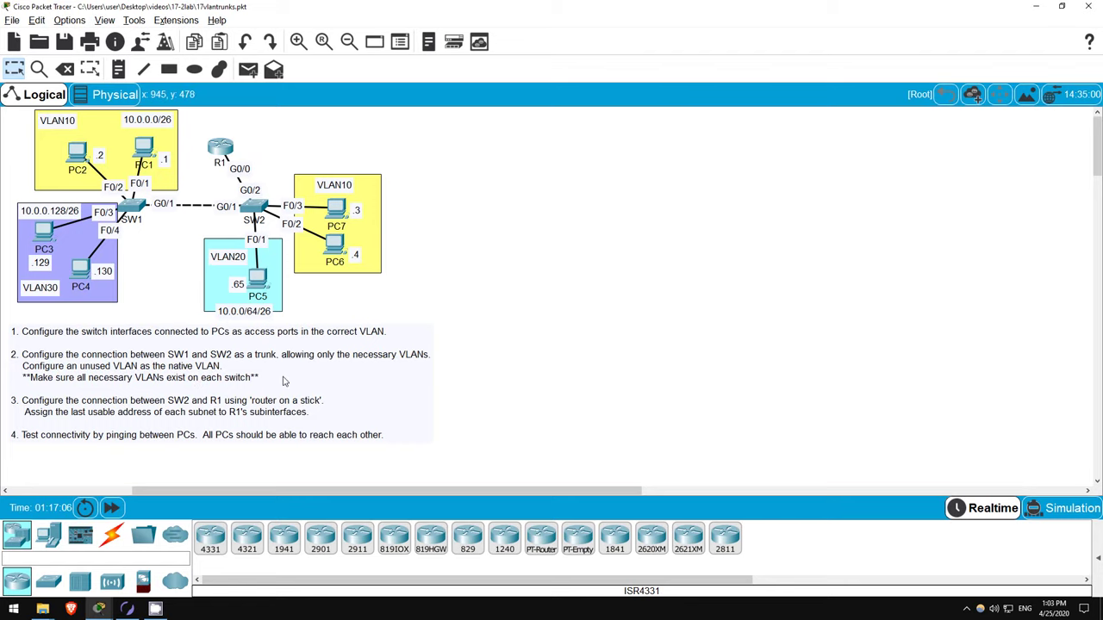
click(134, 205)
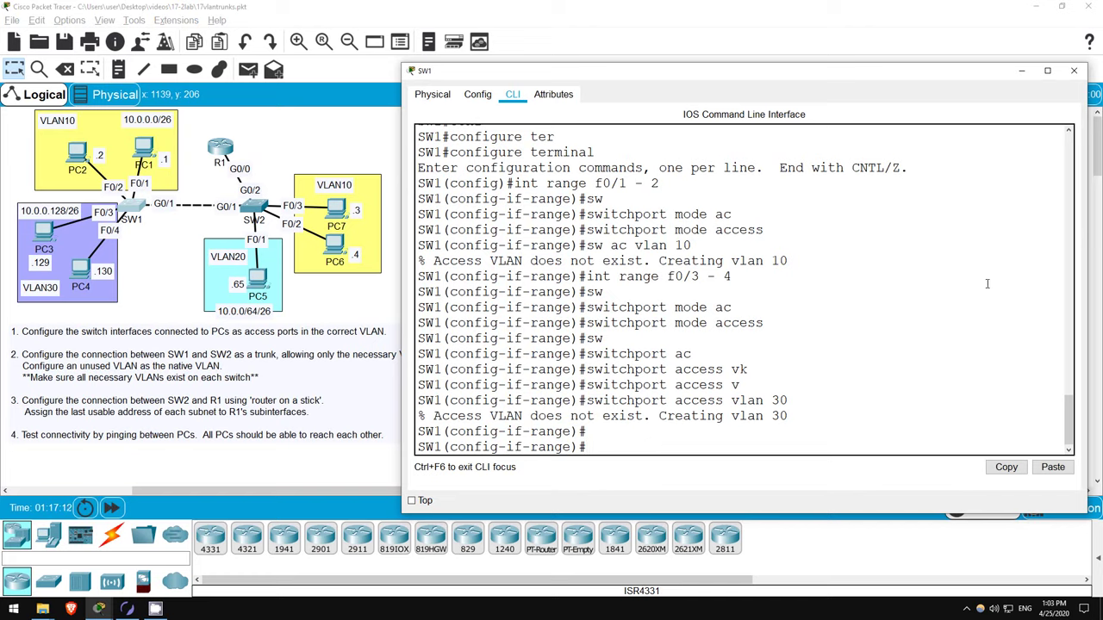
Enter SW1's interface G0/1 and list the switchport trunk options, allowed and native.
text(int g0/1)
key(Return)
key(Return)
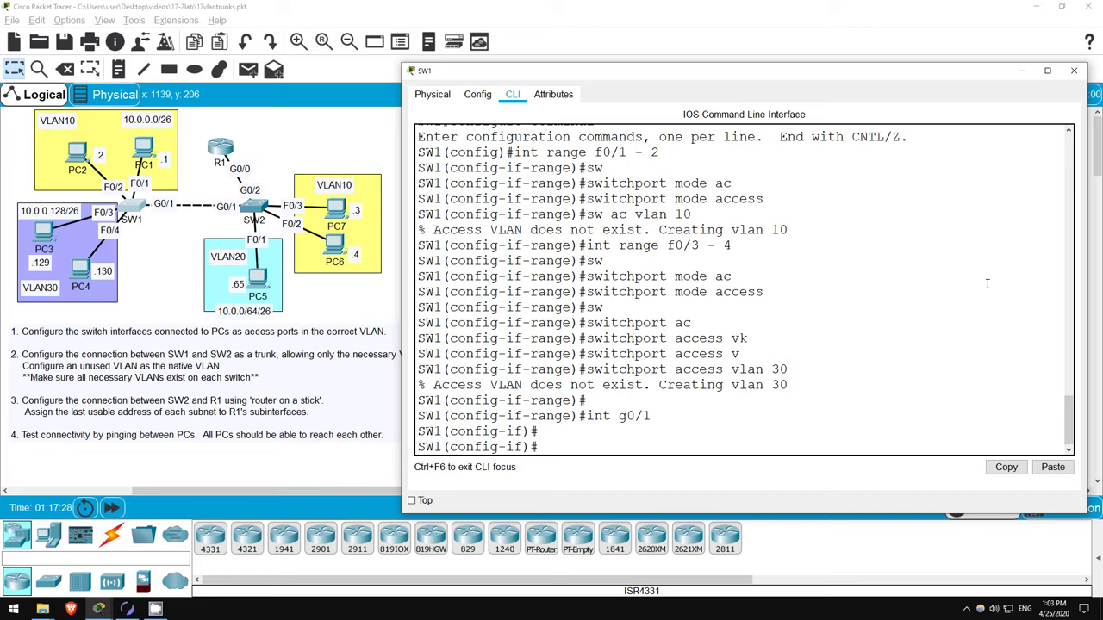
text(sw)
key(Tab)
text(trun)
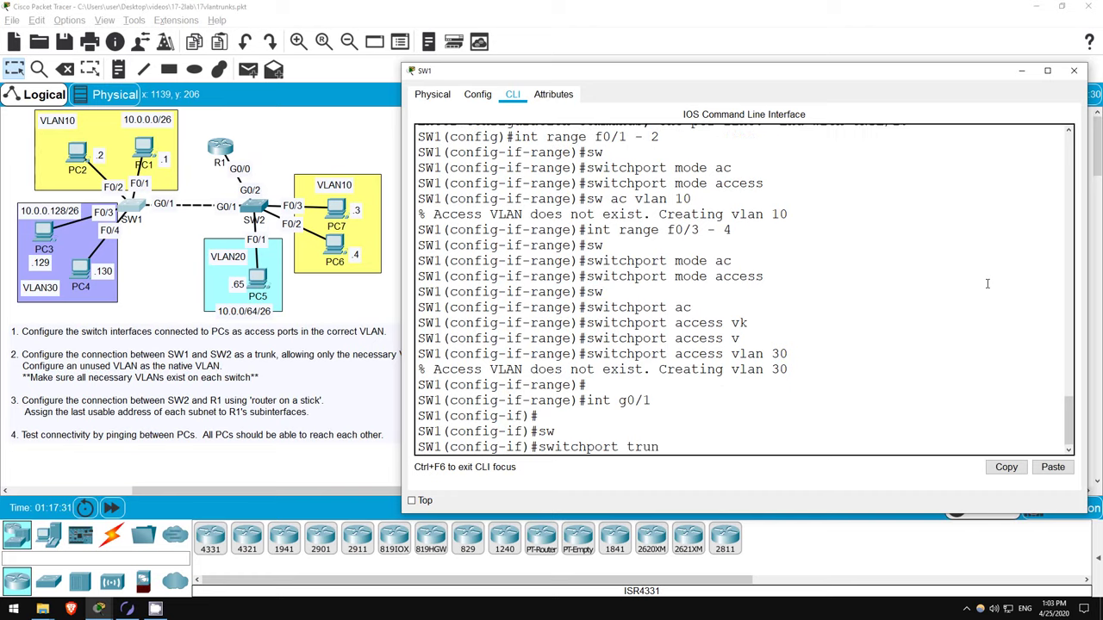
key(Tab)
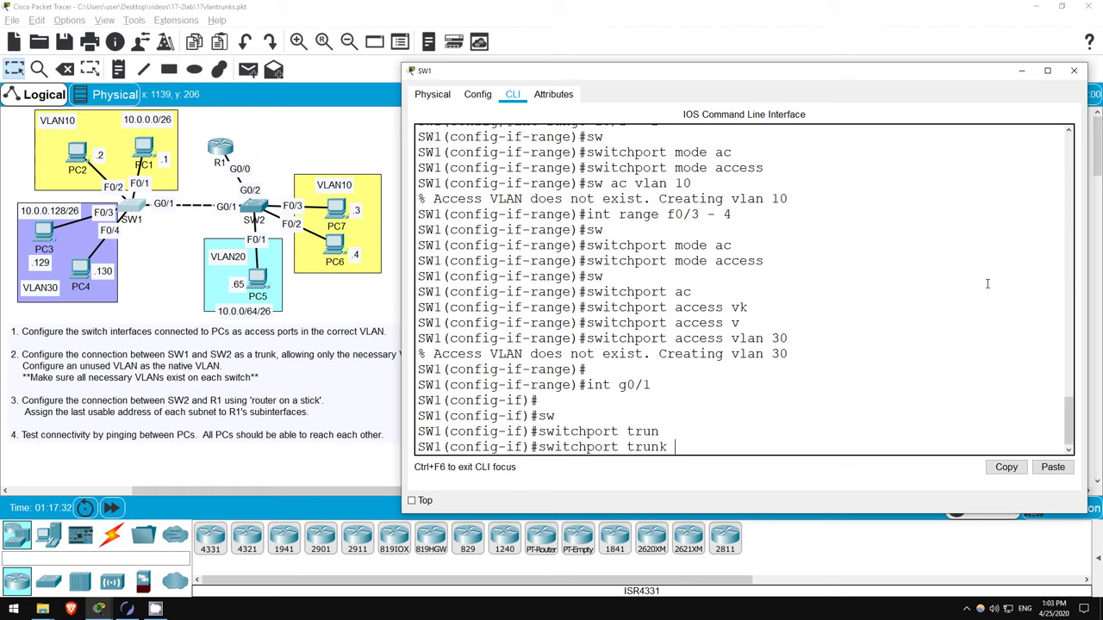
text(?)
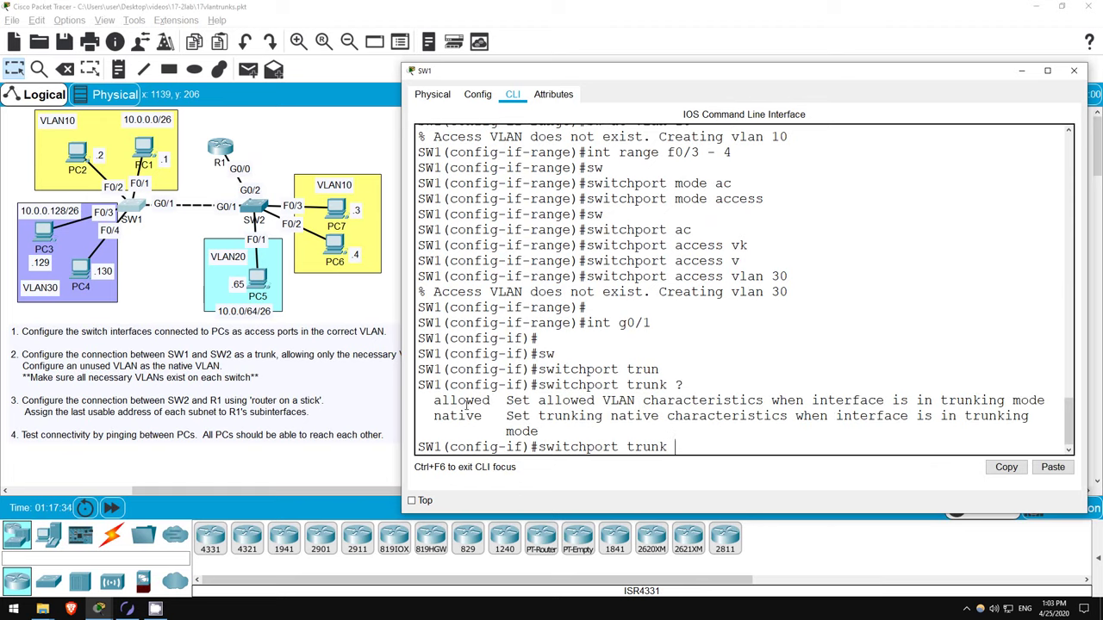
drag(433, 400, 502, 416)
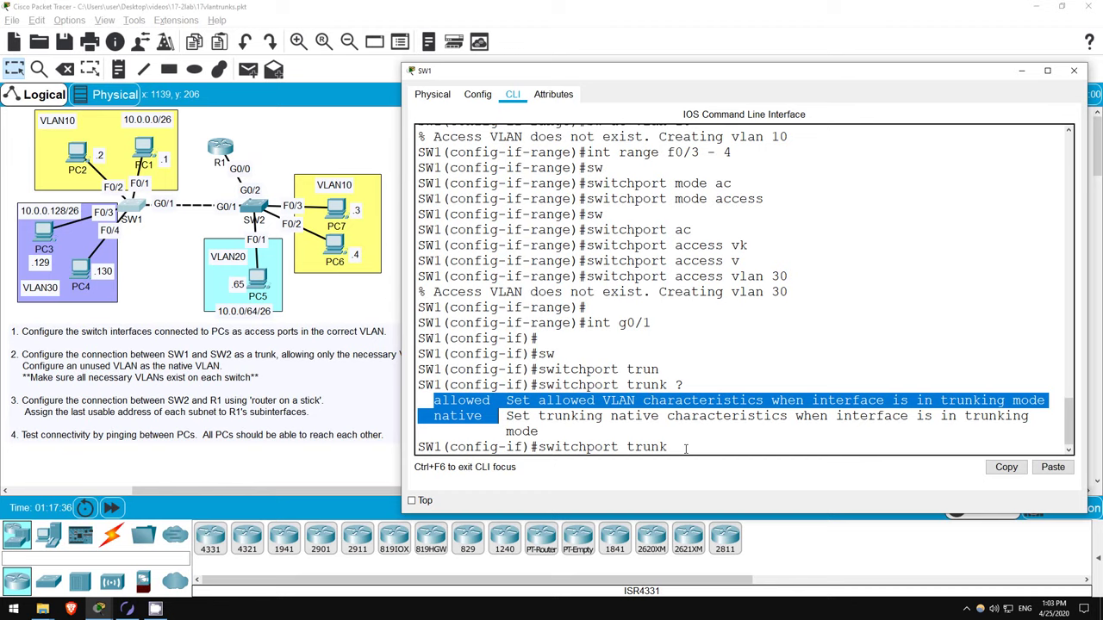
click(502, 416)
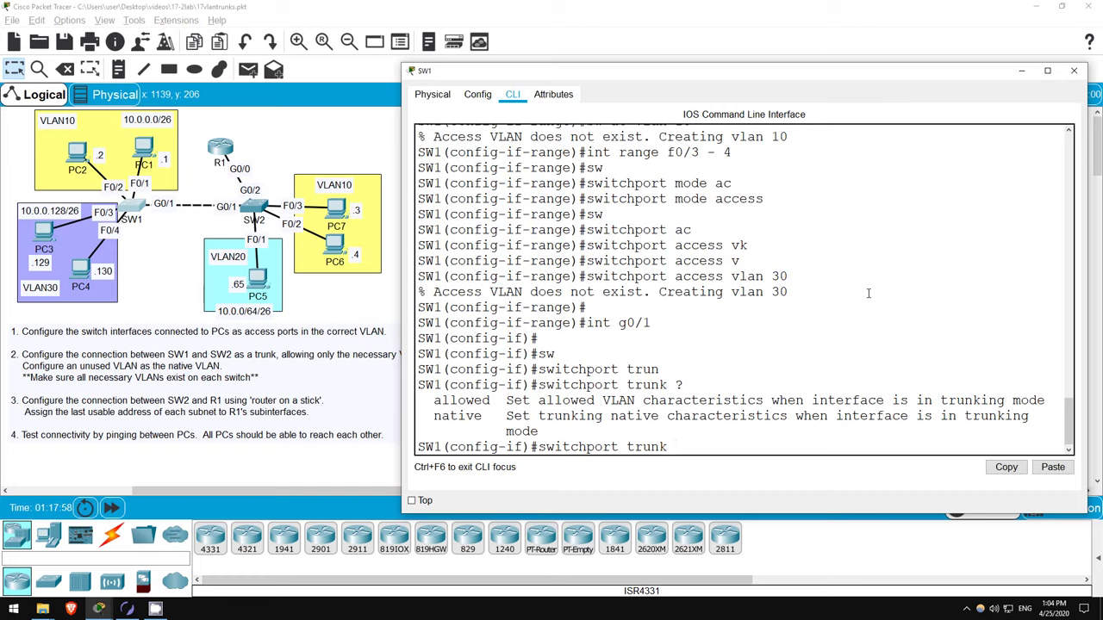
Make SW1's G0/1 a trunk allowing only VLANs 10 and 30.
key(BackSpace)
key(BackSpace)
key(BackSpace)
key(BackSpace)
key(BackSpace)
key(BackSpace)
text(mode trunk)
key(Return)
key(Return)
key(Return)
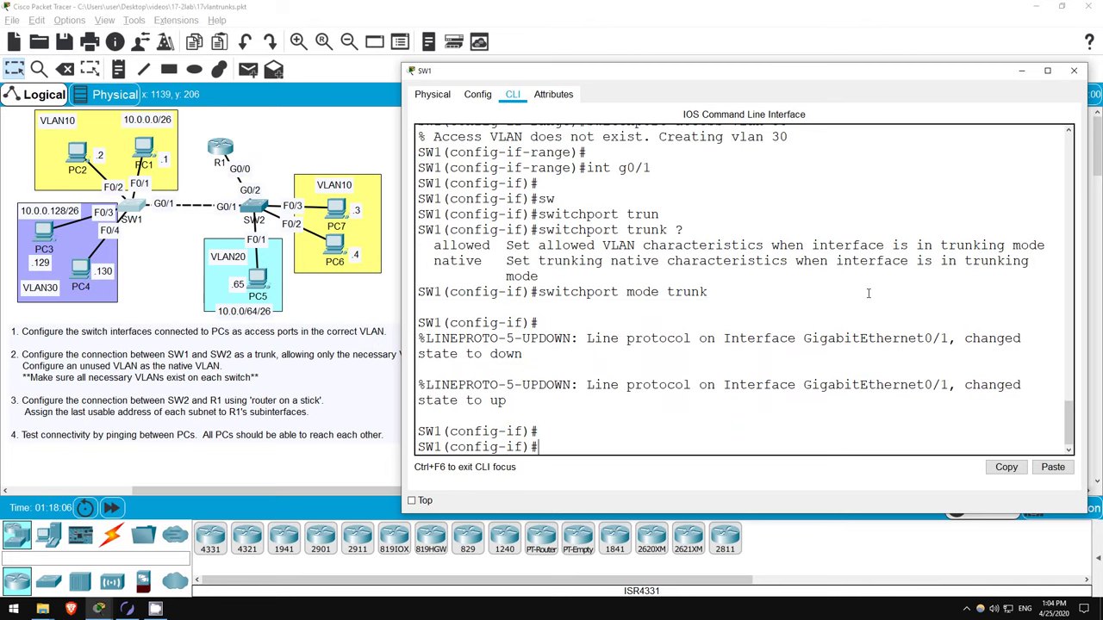
text(sw trunk all)
key(Tab)
text(v)
key(Tab)
text(1)
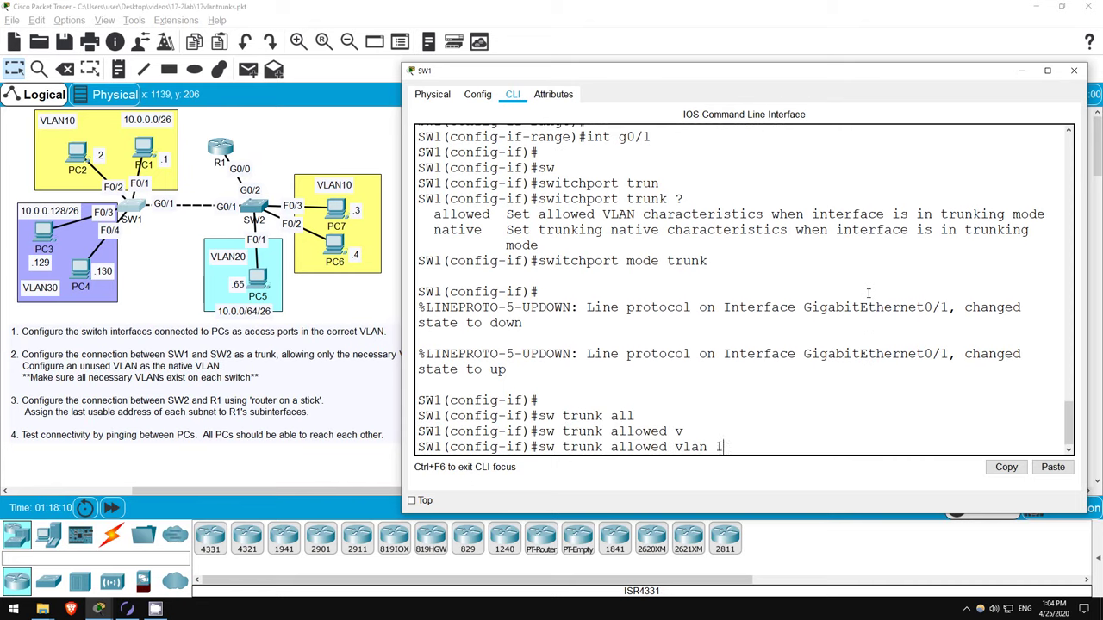
text(0,30)
key(Return)
key(Return)
key(Return)
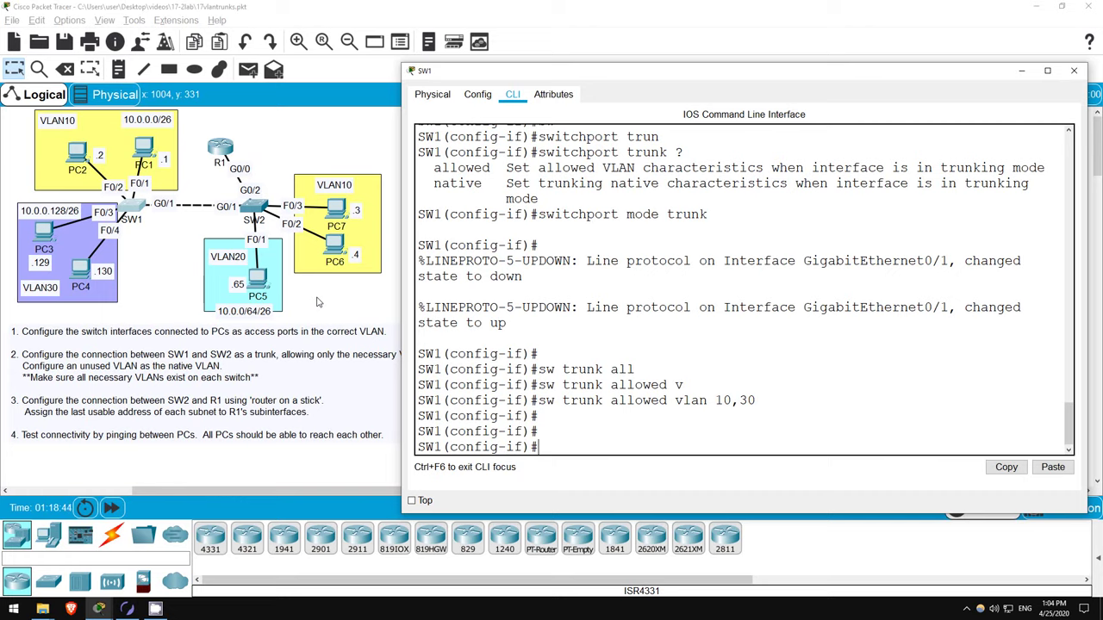
Set VLAN 1001 as the native VLAN on SW1's G0/1 trunk.
text(sw trunk nat)
key(Tab)
text(vlan )
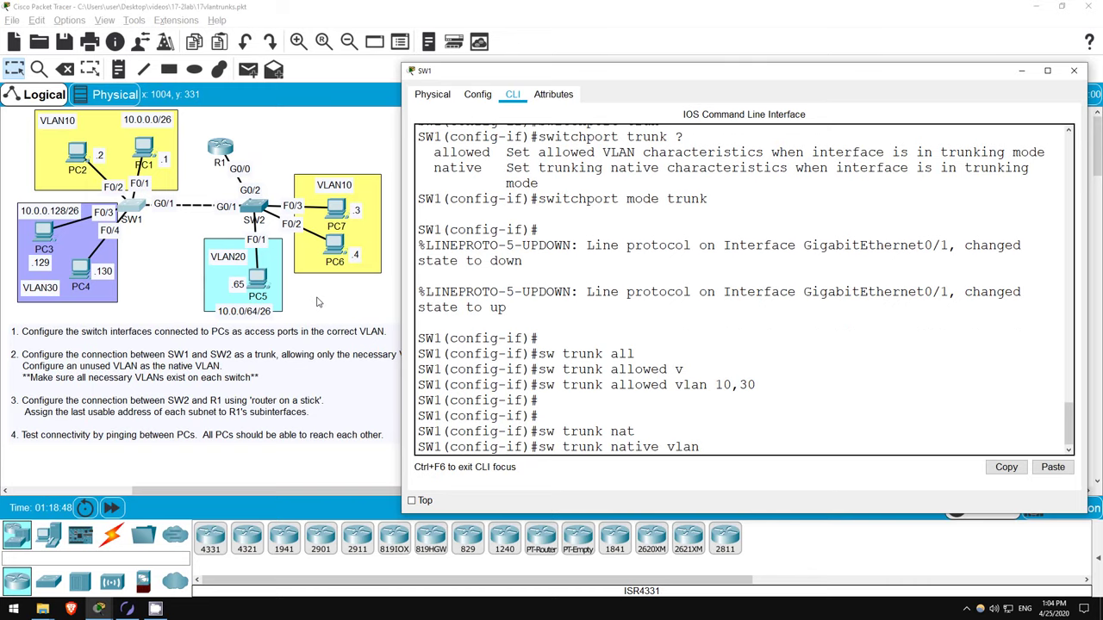
text(1001)
key(Return)
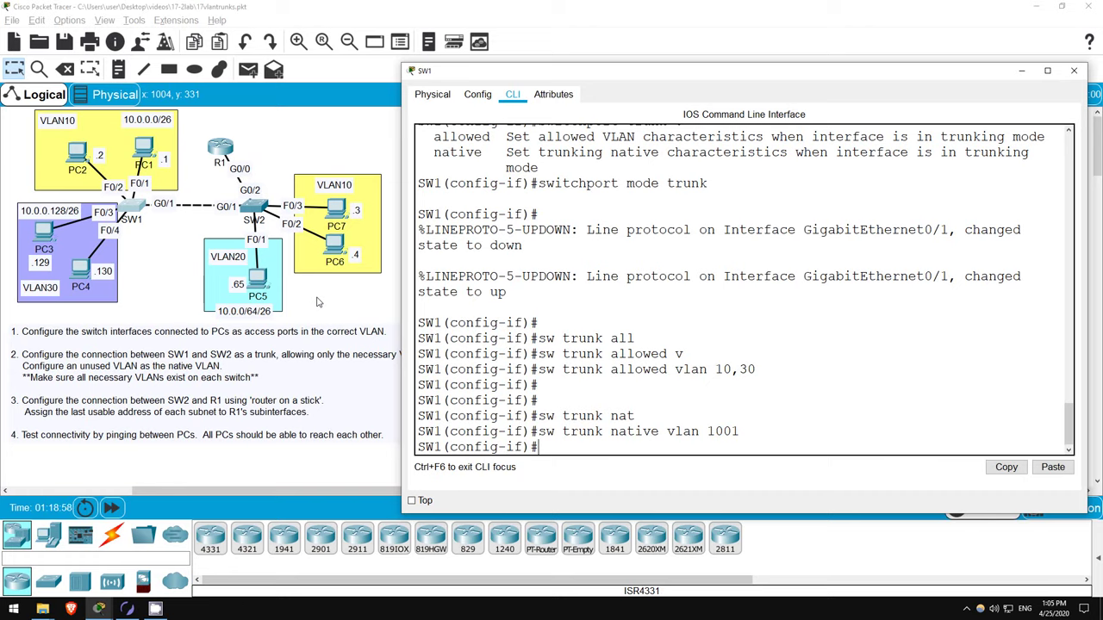
Check SW1's VLAN summary with 'do sh vlan br'.
text(do sh vlan br)
key(Return)
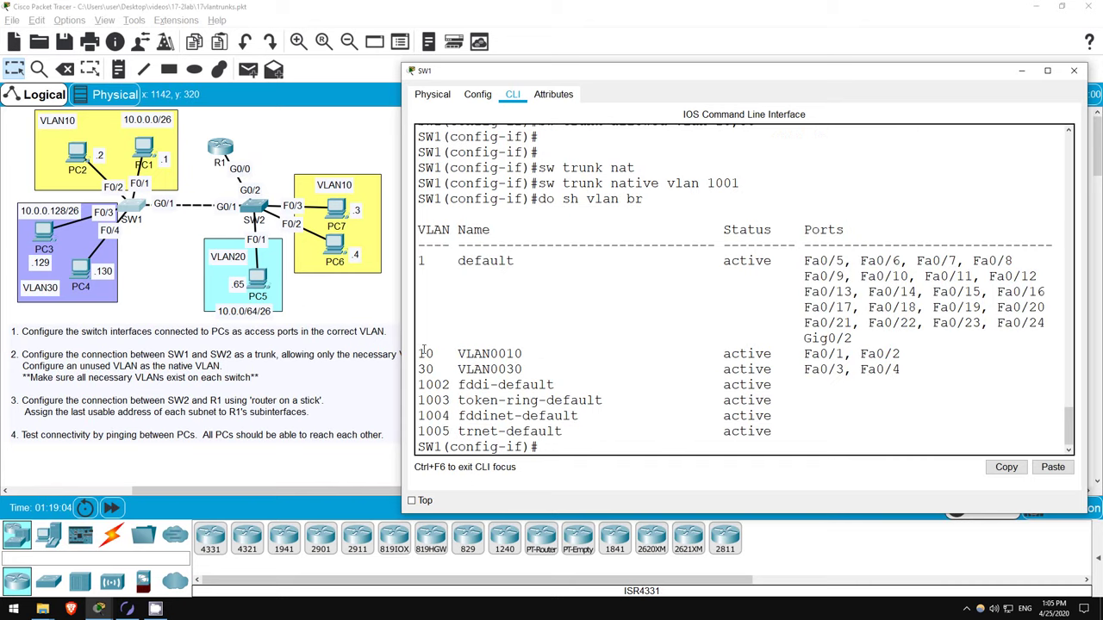
mouse_move(419, 354)
mouse_down()
mouse_move(441, 354)
mouse_move(435, 367)
mouse_up()
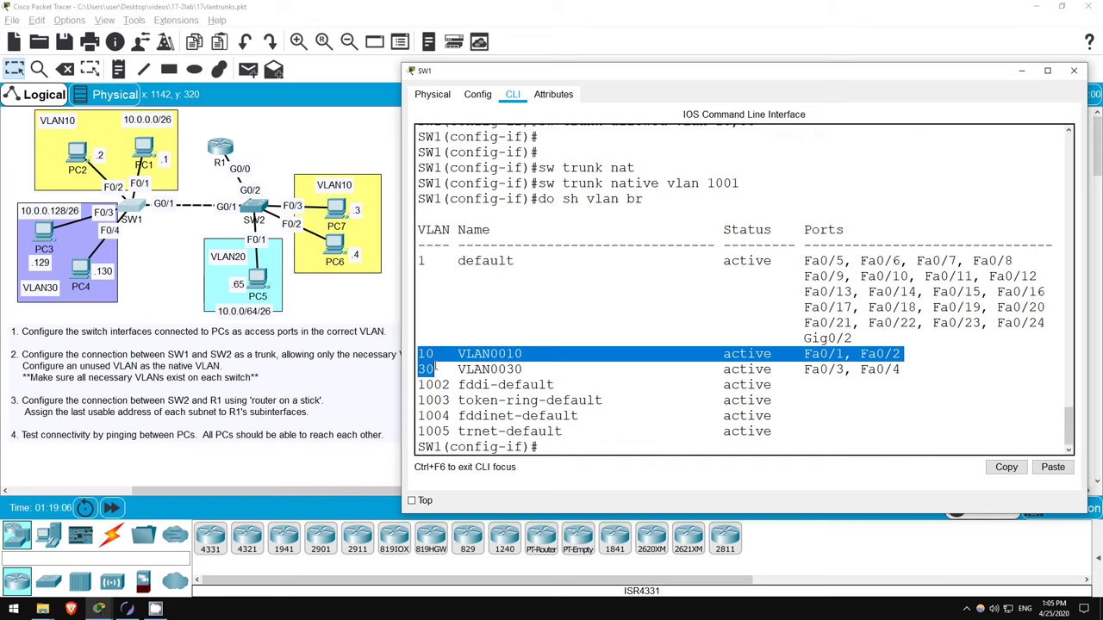
click(565, 445)
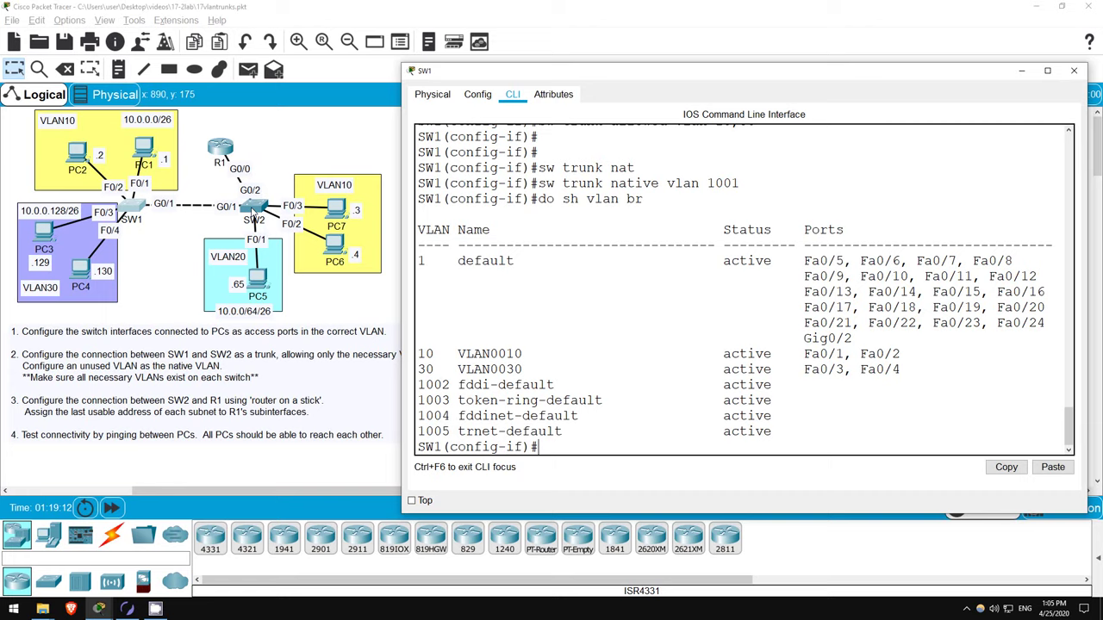
On SW2, make G0/1 a trunk allowing only VLANs 10 and 30.
click(252, 209)
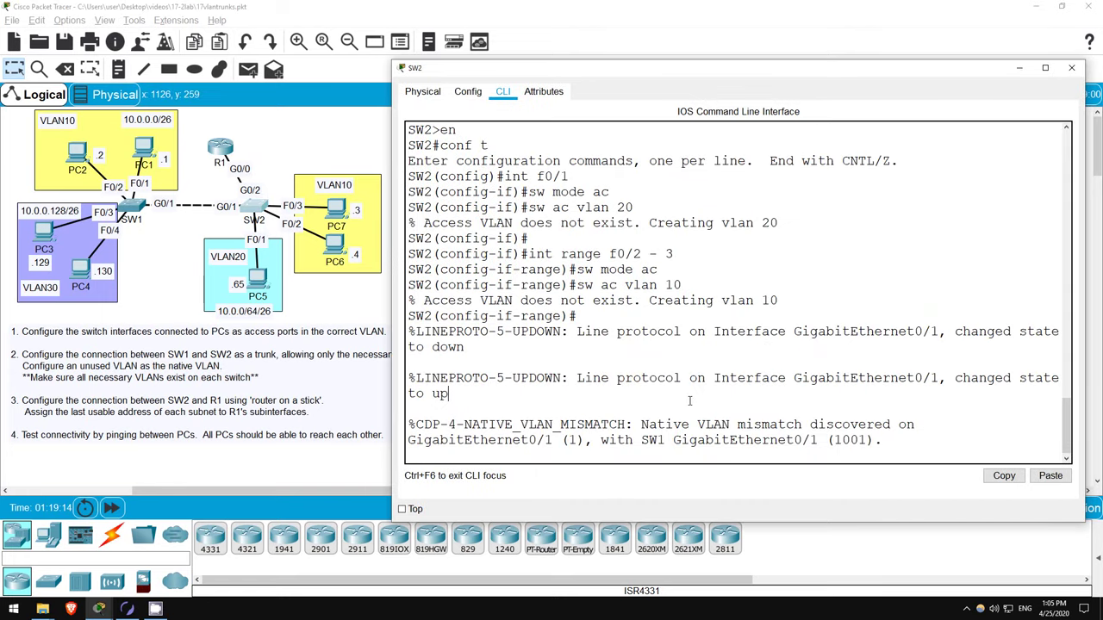
key(Return)
key(Return)
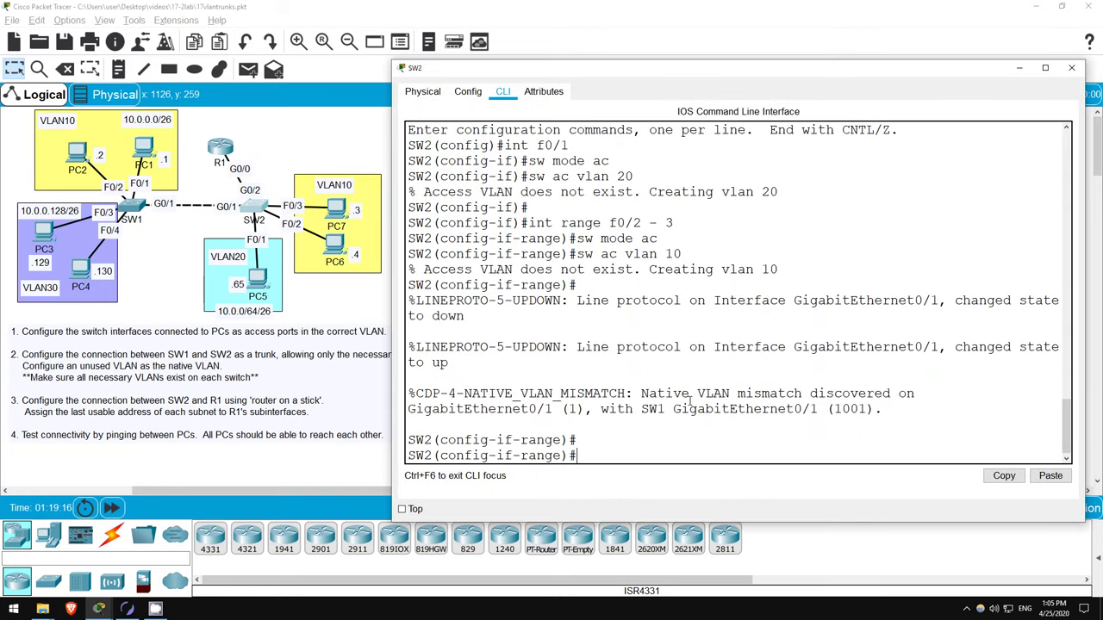
text(int g0/1)
key(Return)
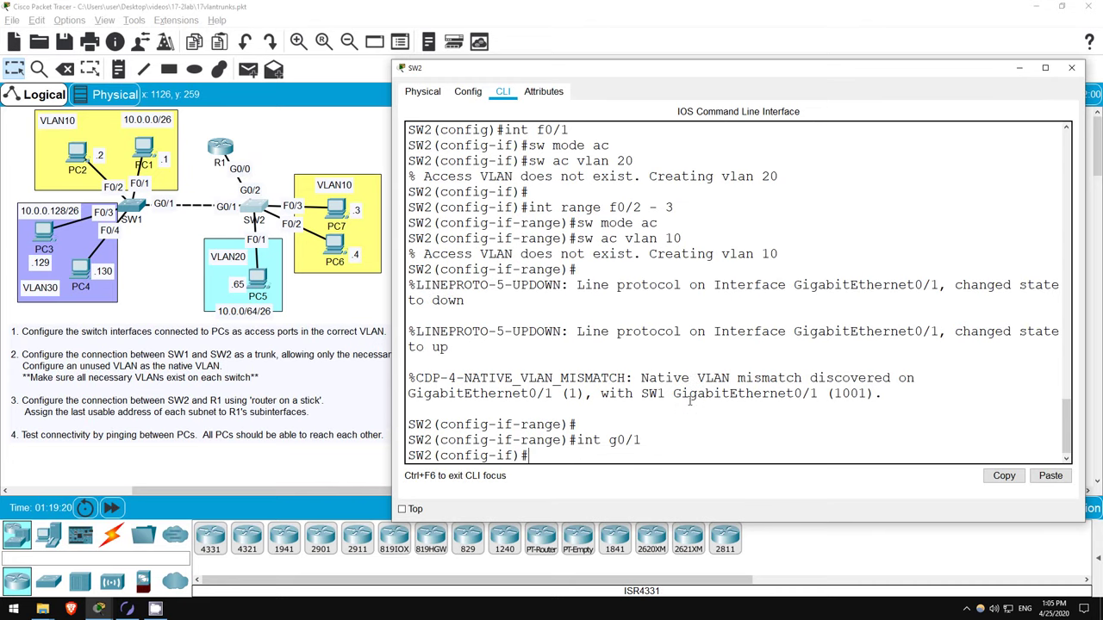
text(sw mode trunk)
key(Return)
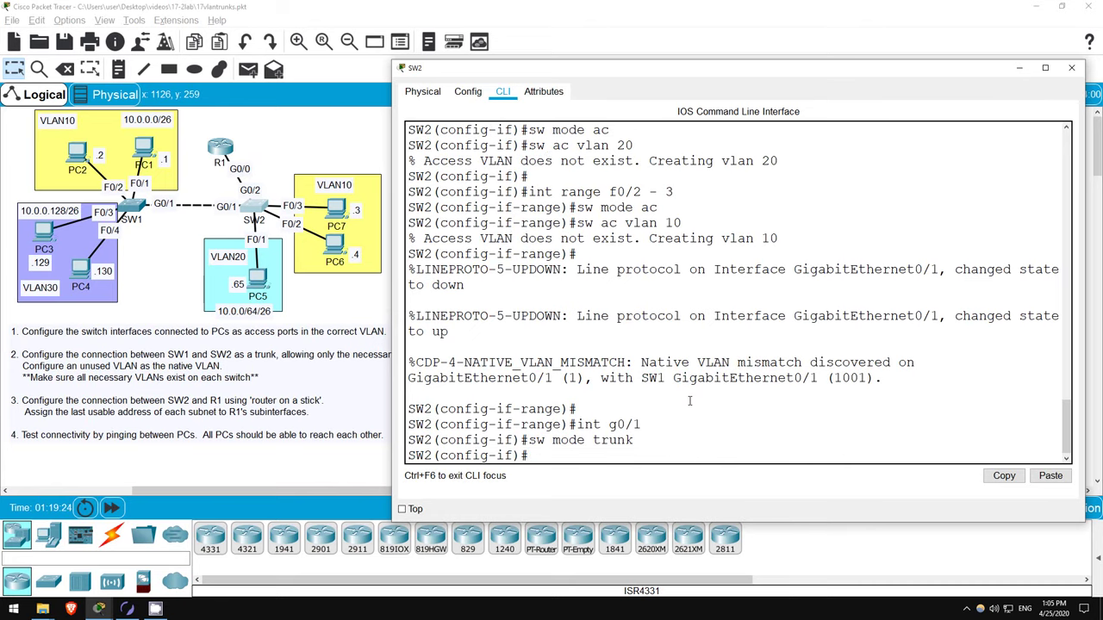
text(sw trunk all)
key(Tab)
text(vlan 10,30)
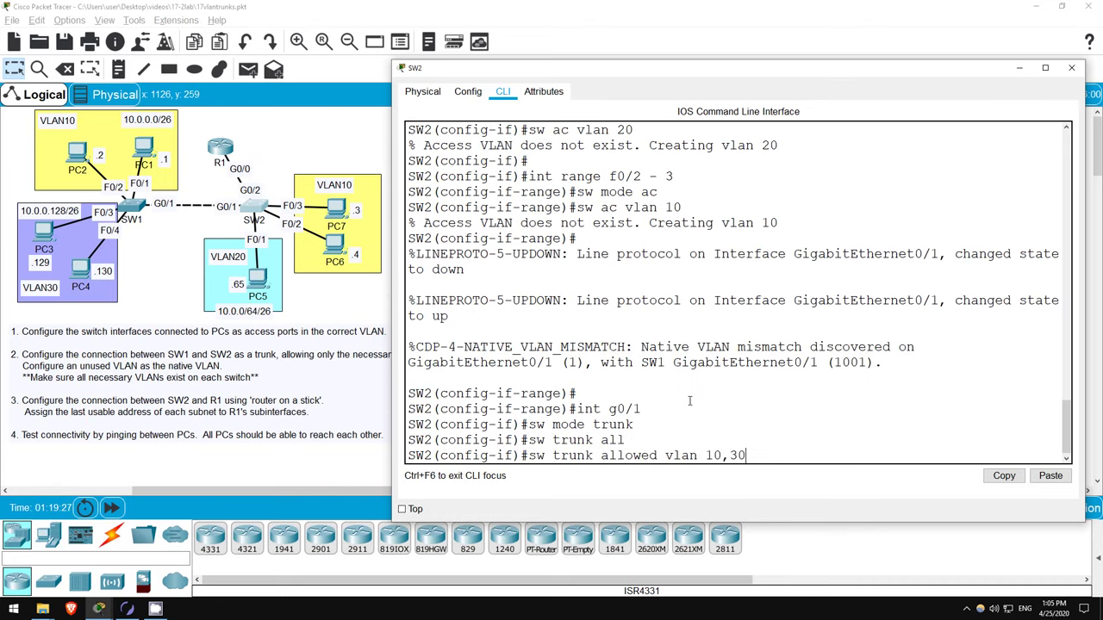
key(Return)
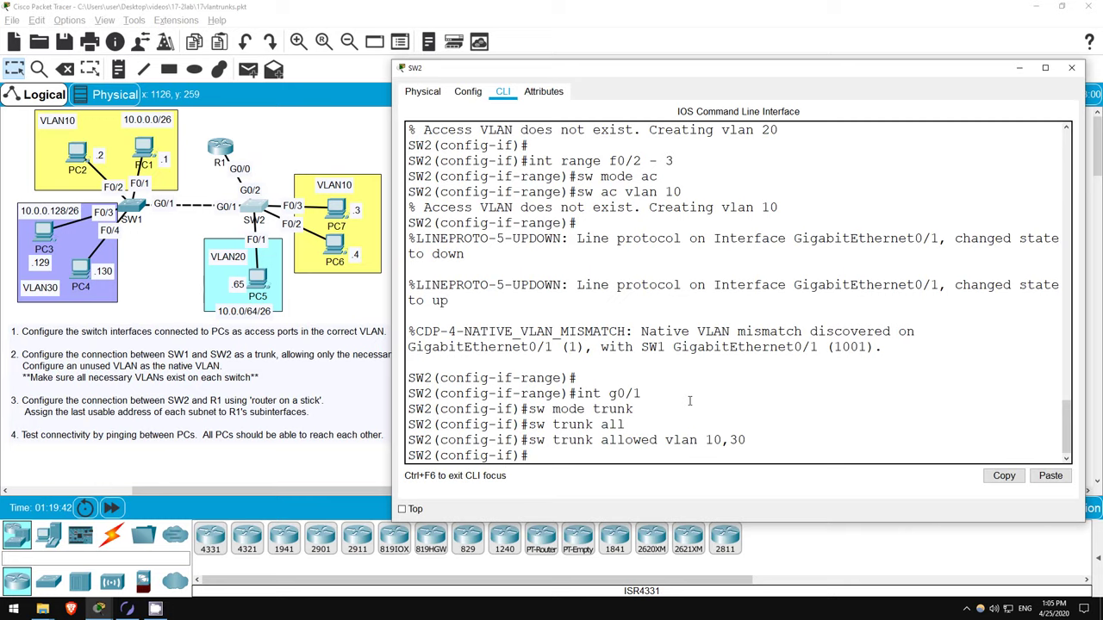
Set VLAN 1001 as the native VLAN on SW2's G0/1 trunk.
text(sw trunk nat)
key(Tab)
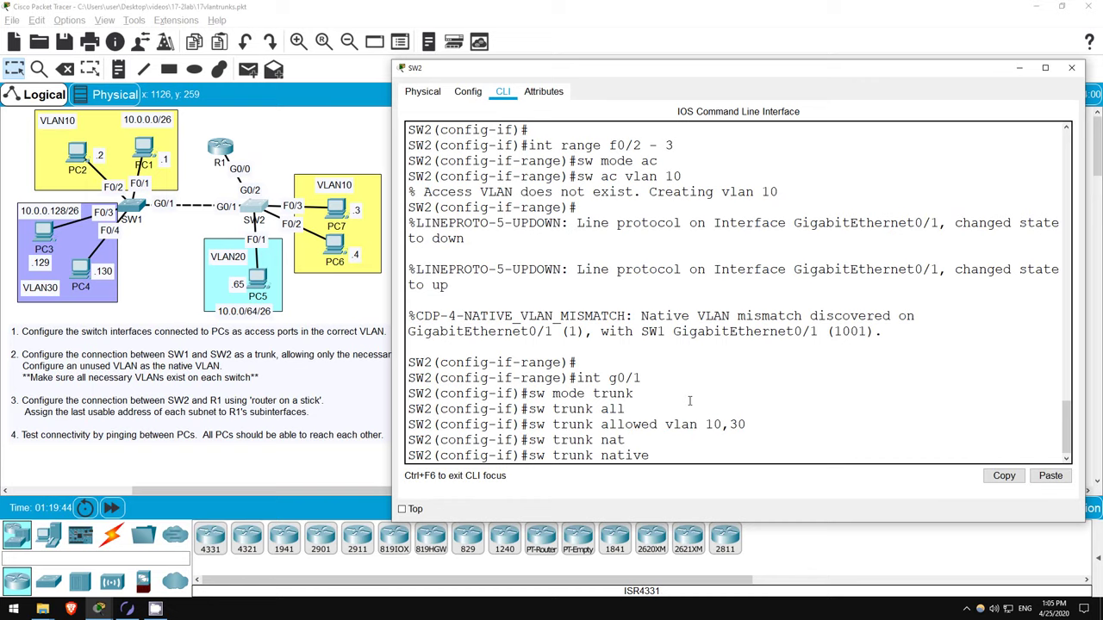
text(vlan 1001)
key(Return)
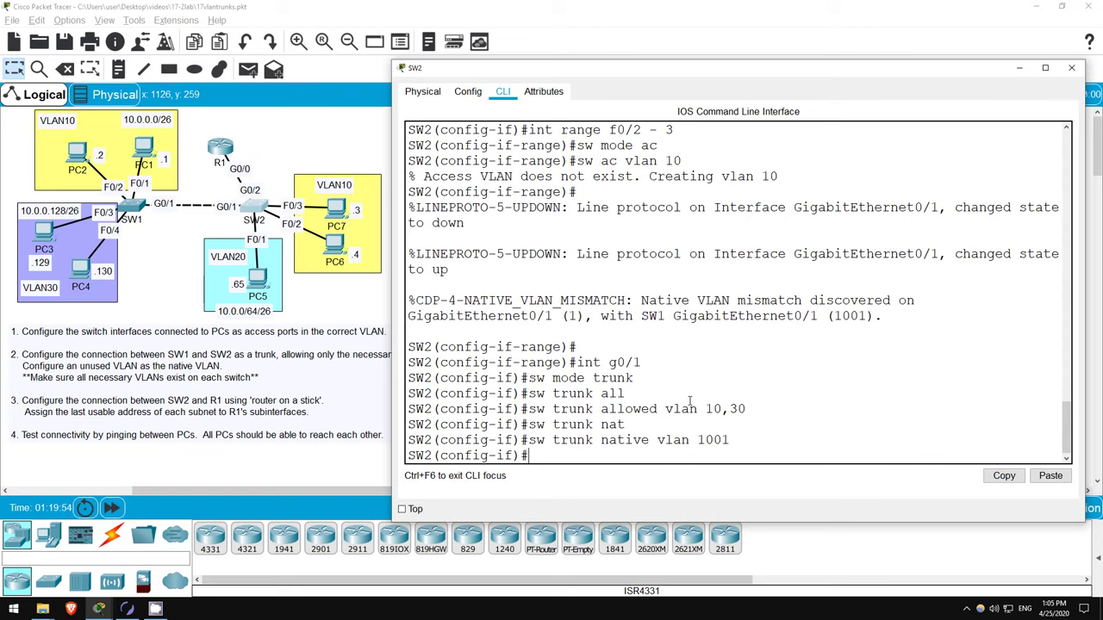
Show SW2's VLAN summary, noting the VLAN 10 and VLAN 20 rows.
text(do sh vlan br)
key(Return)
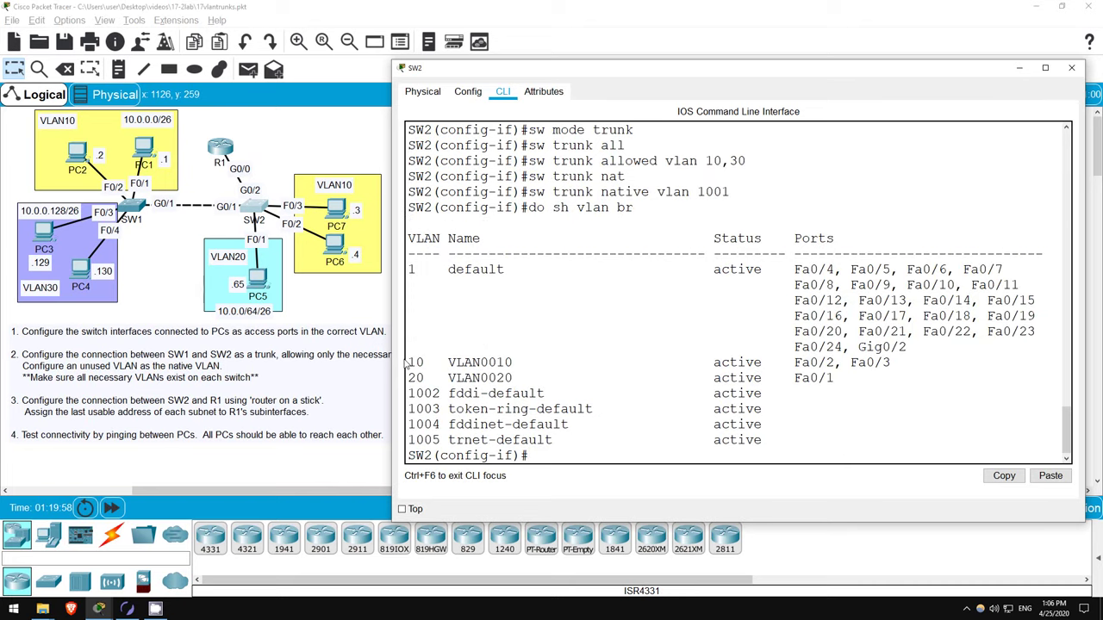
drag(408, 362, 432, 378)
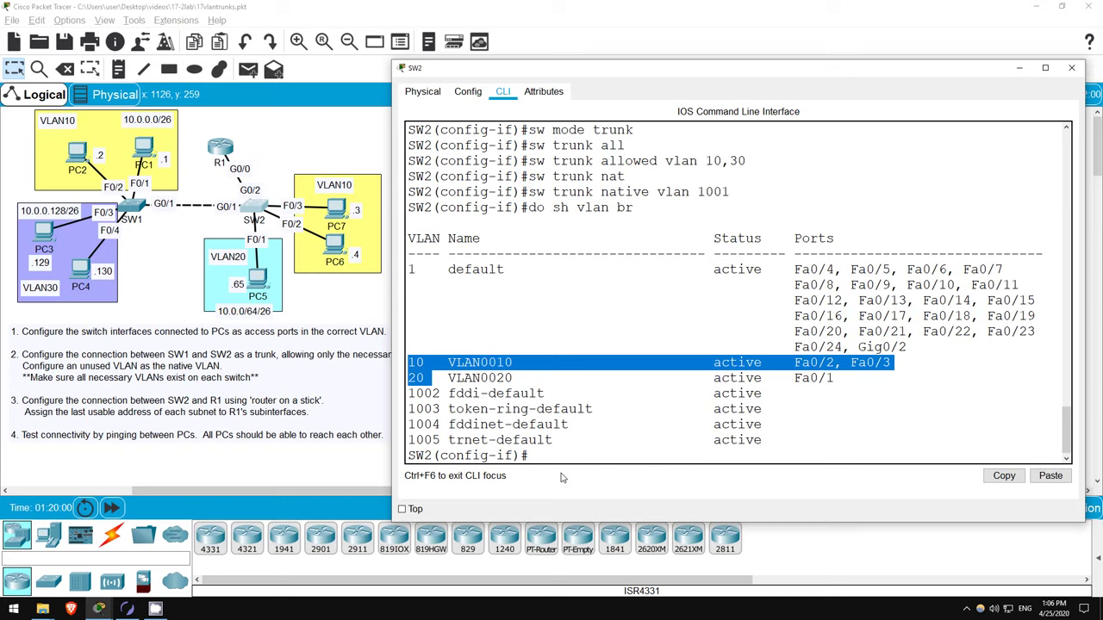
click(555, 457)
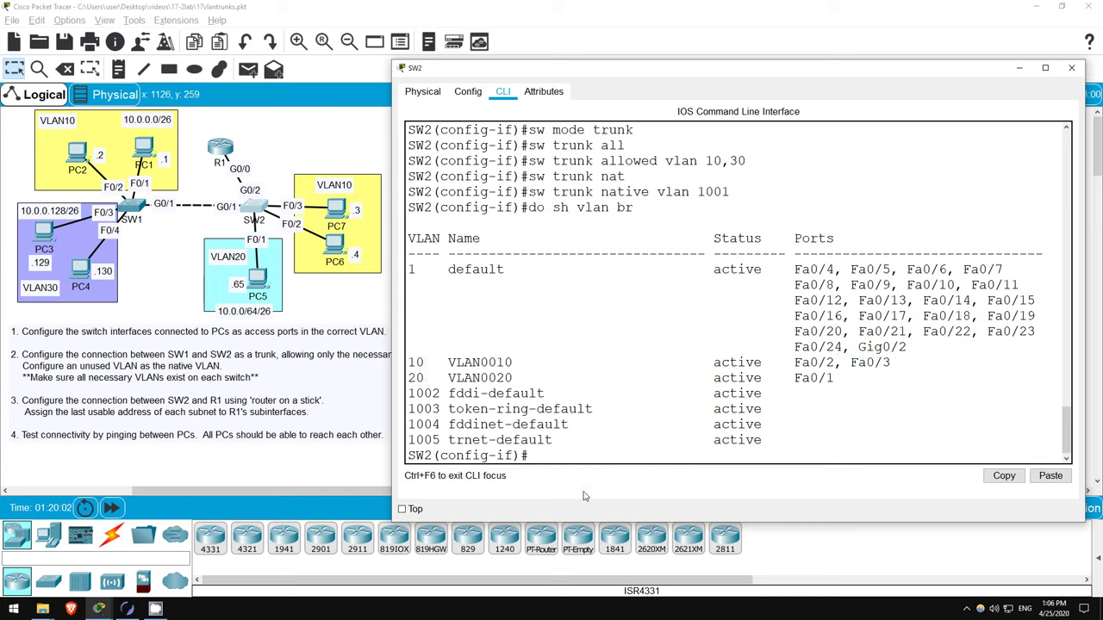
Run 'do sh int trunk' on SW2: VLANs 10,30 allowed on Gig0/1, only VLAN 10 active.
text(do sh int trunk)
key(Return)
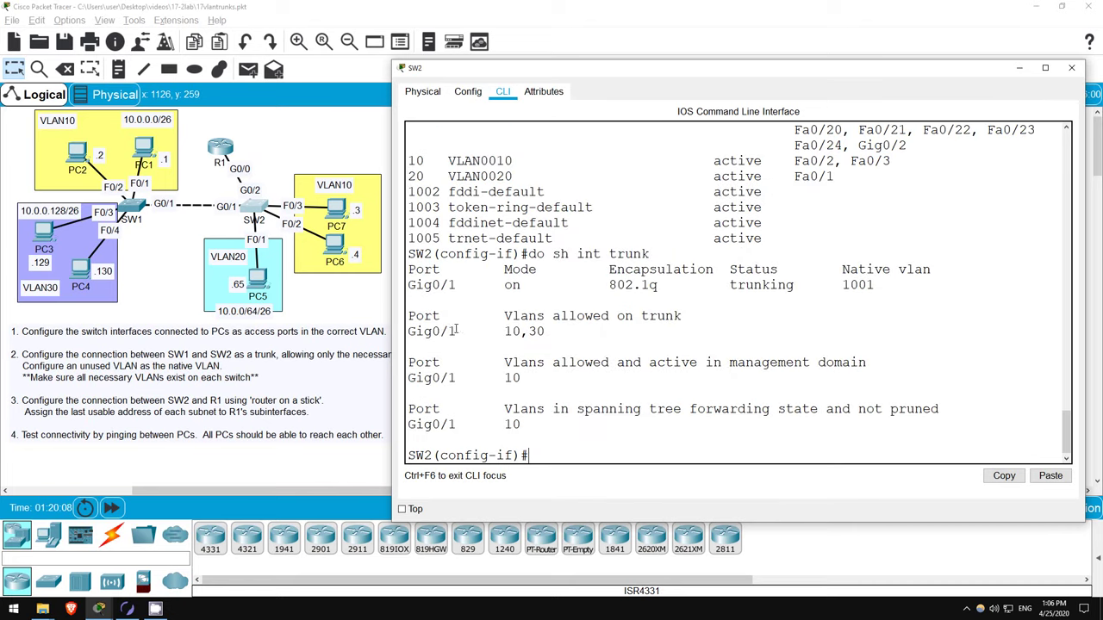
drag(410, 332, 547, 332)
click(547, 332)
drag(502, 363, 867, 363)
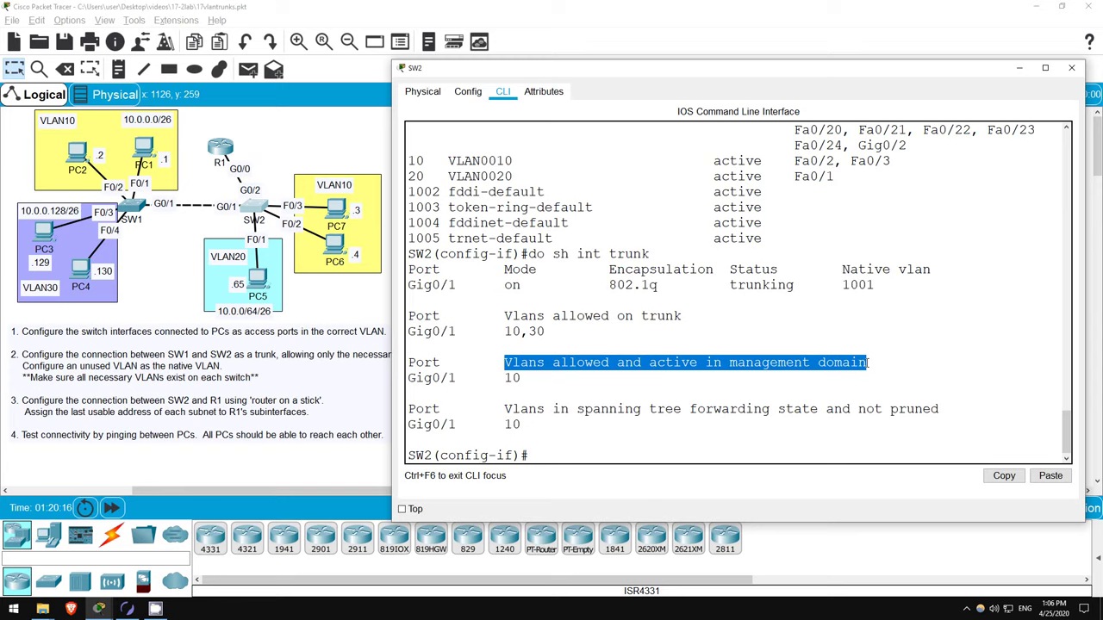
click(537, 378)
drag(505, 377, 524, 377)
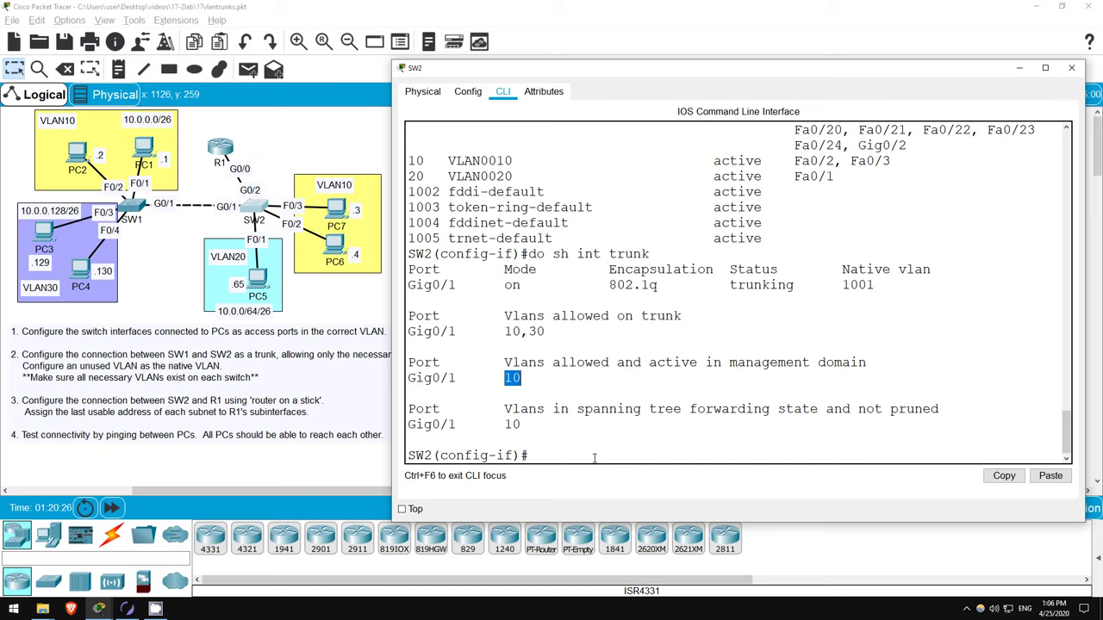
click(595, 458)
Create VLAN 30 on SW2 and leave VLAN configuration mode.
text(vlan 30)
key(Return)
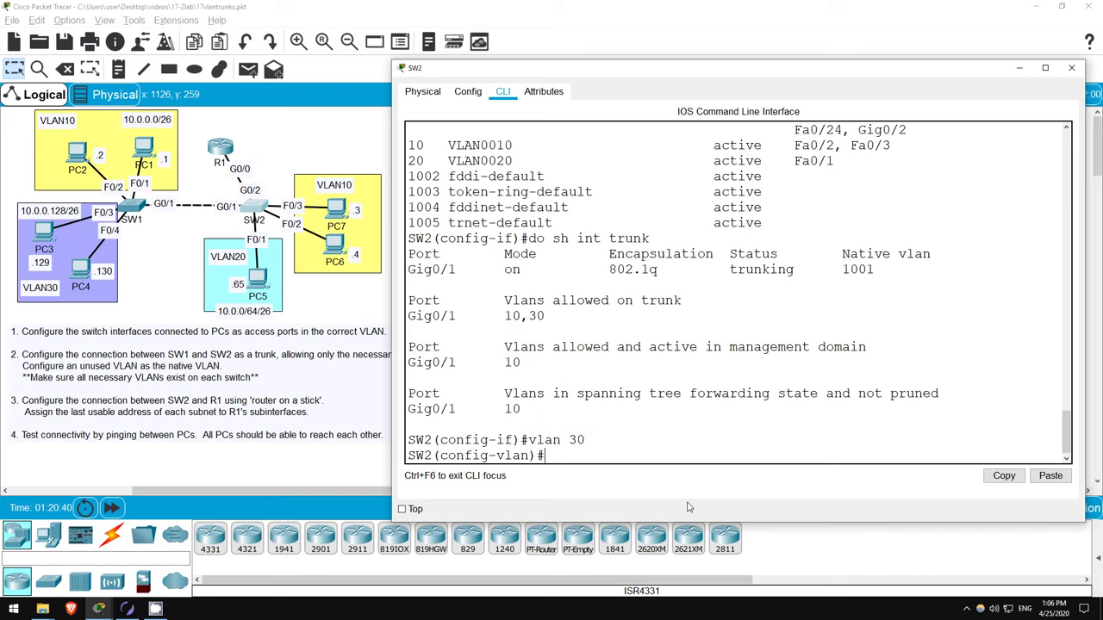
text(exit)
key(Return)
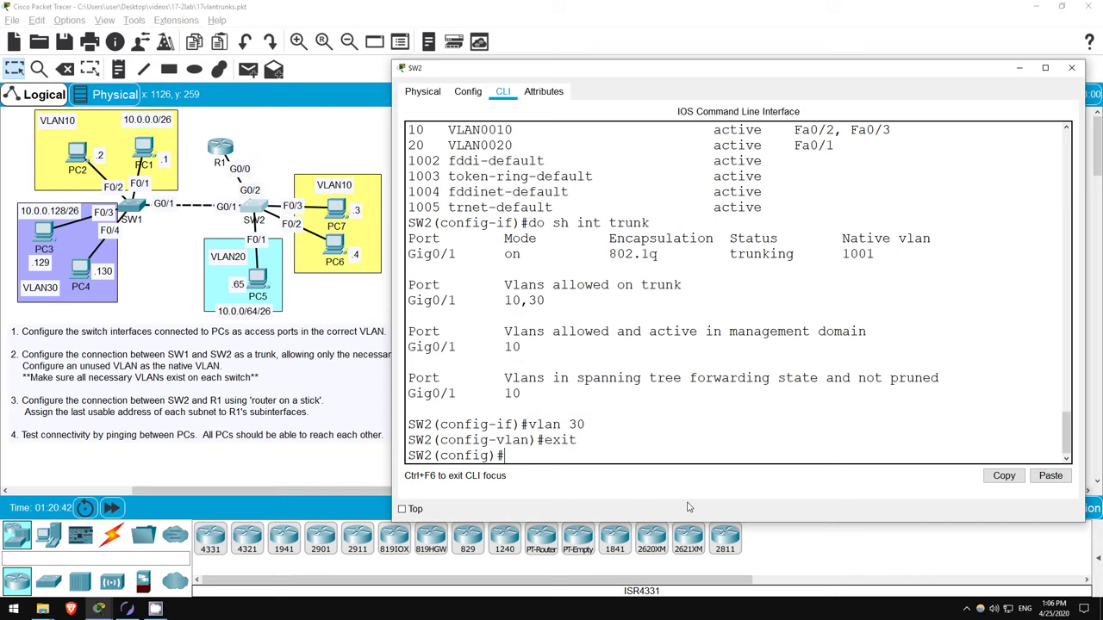
Run 'do sh int trunk' to confirm VLANs 10 and 30 are active on Gig0/1.
text(do sh int trunk)
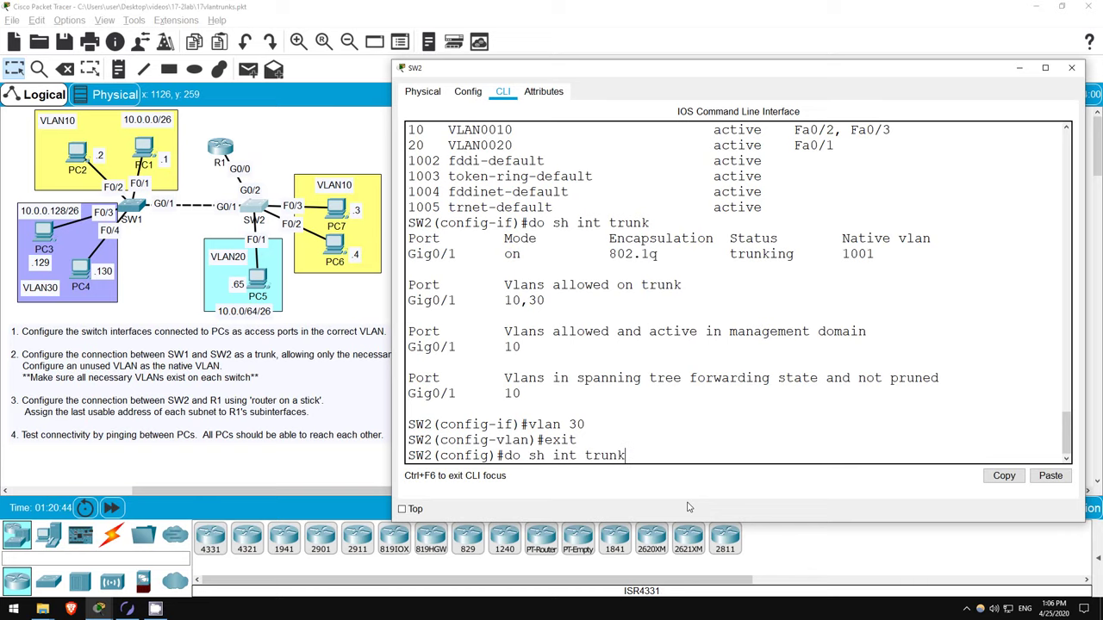
key(Return)
drag(504, 377, 544, 375)
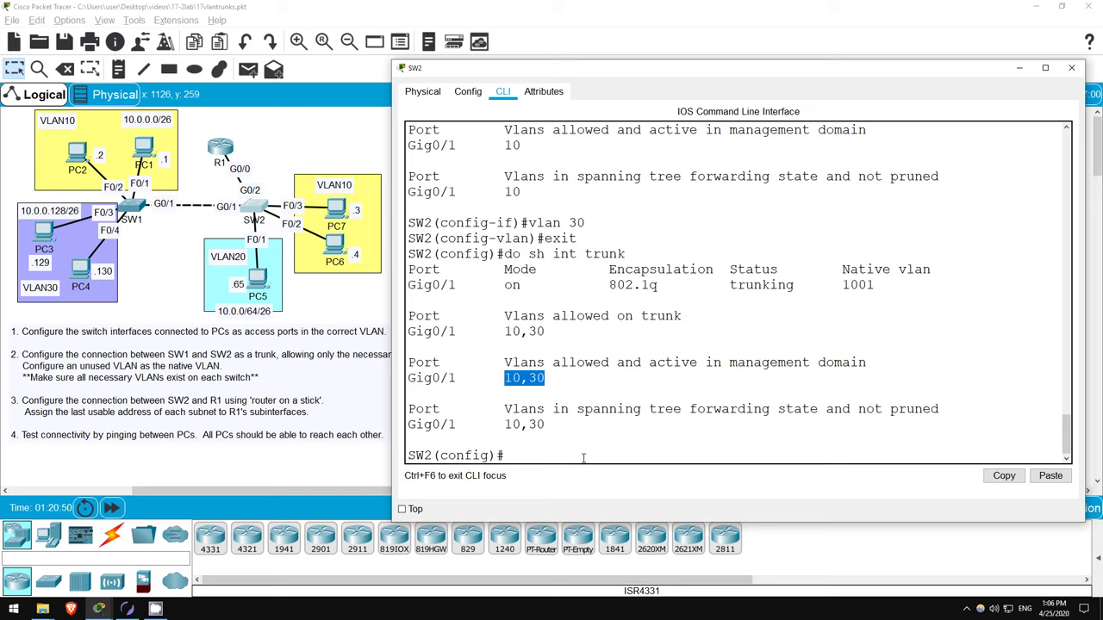
click(583, 458)
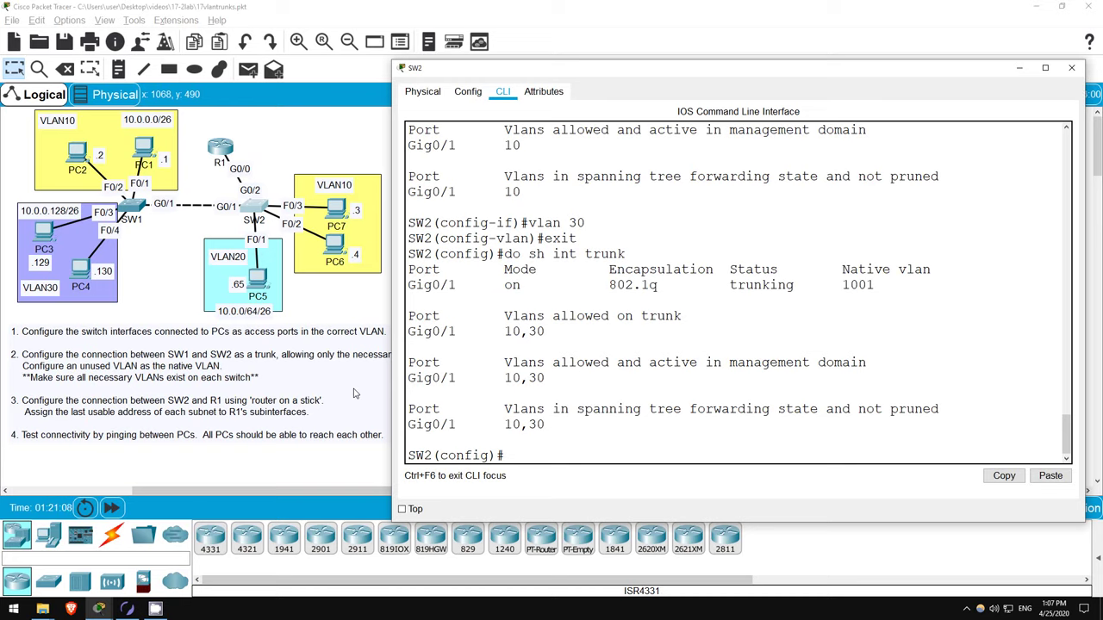
Make SW2's G0/2 a trunk port allowing VLANs 10, 20 and 30.
text(int g0/2)
key(Return)
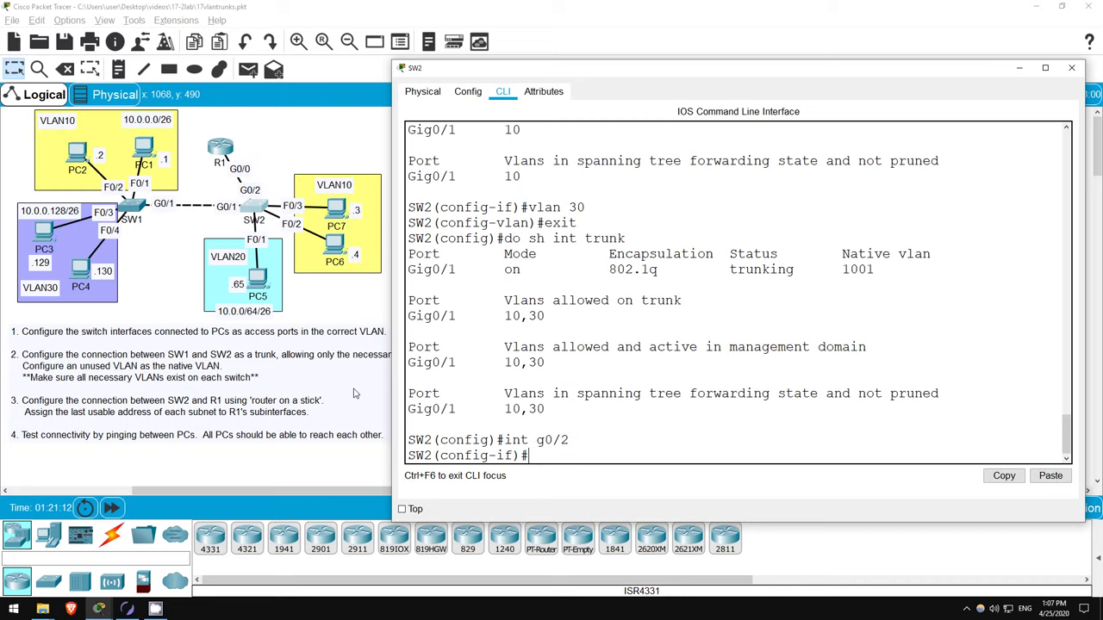
text(sw mode trunk)
key(Return)
text(sw trunk all)
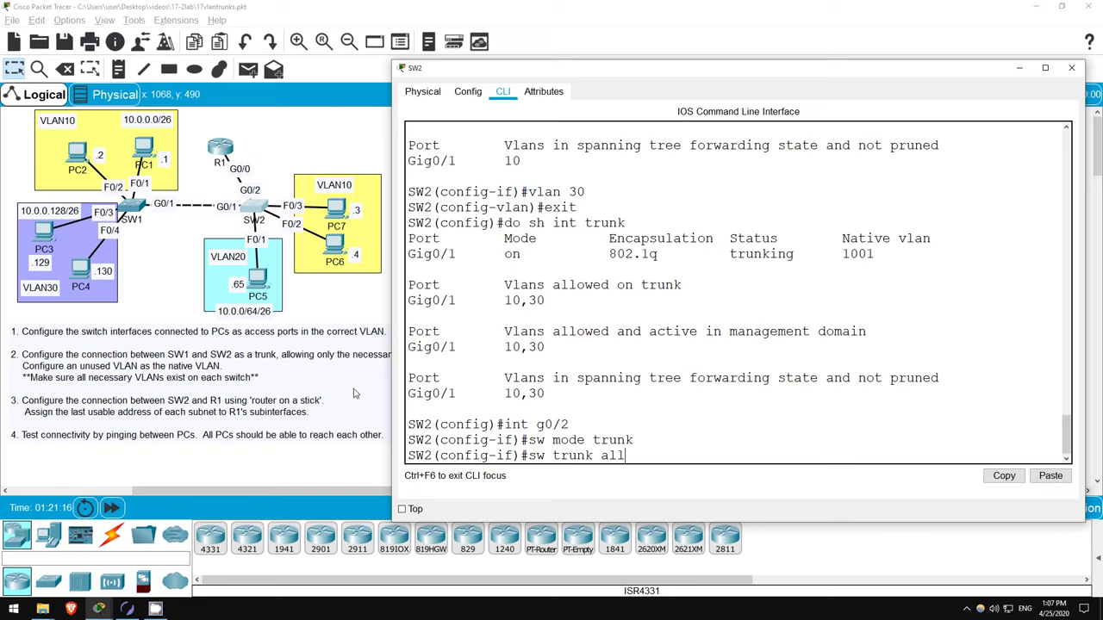
key(Tab)
text(vlan 10,)
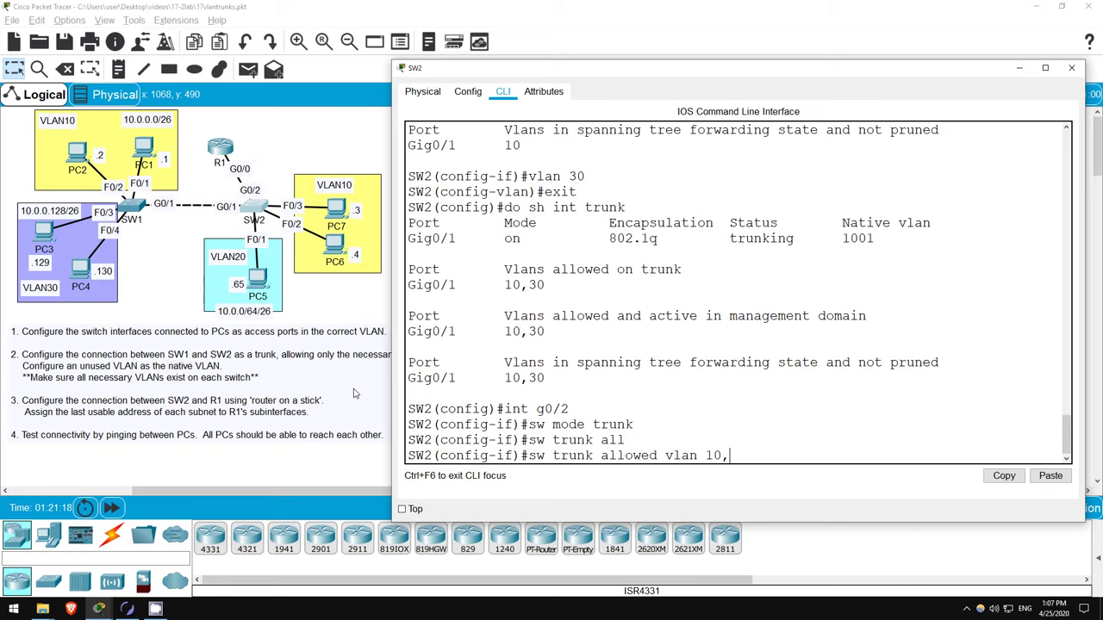
text(20,30)
key(Return)
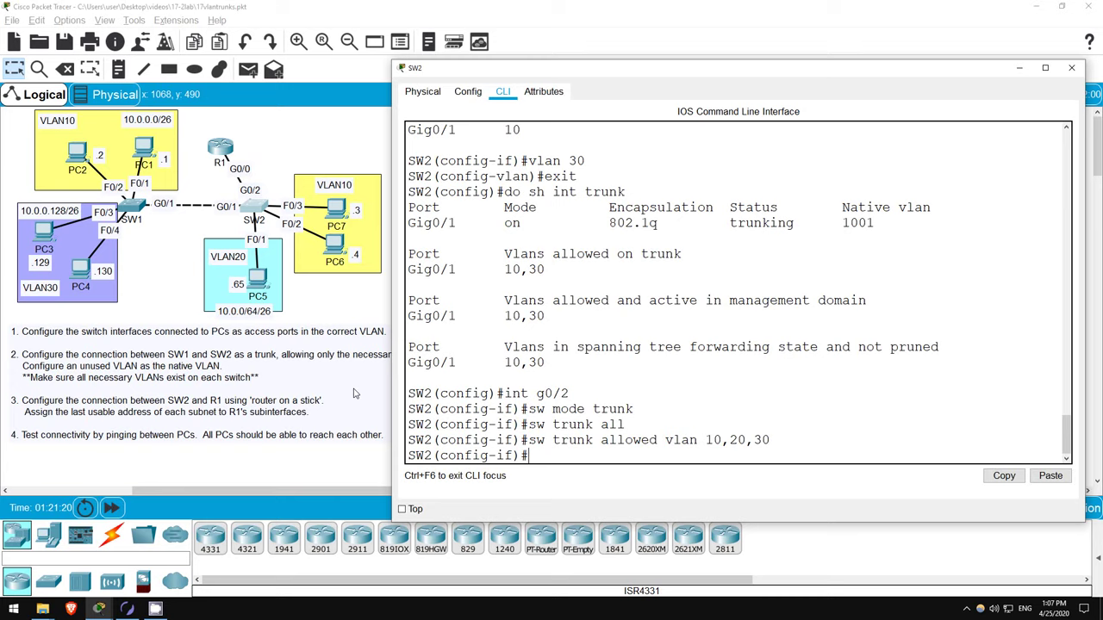
Set G0/2's trunk native VLAN to 1001.
text(sw trunk nat)
key(Tab)
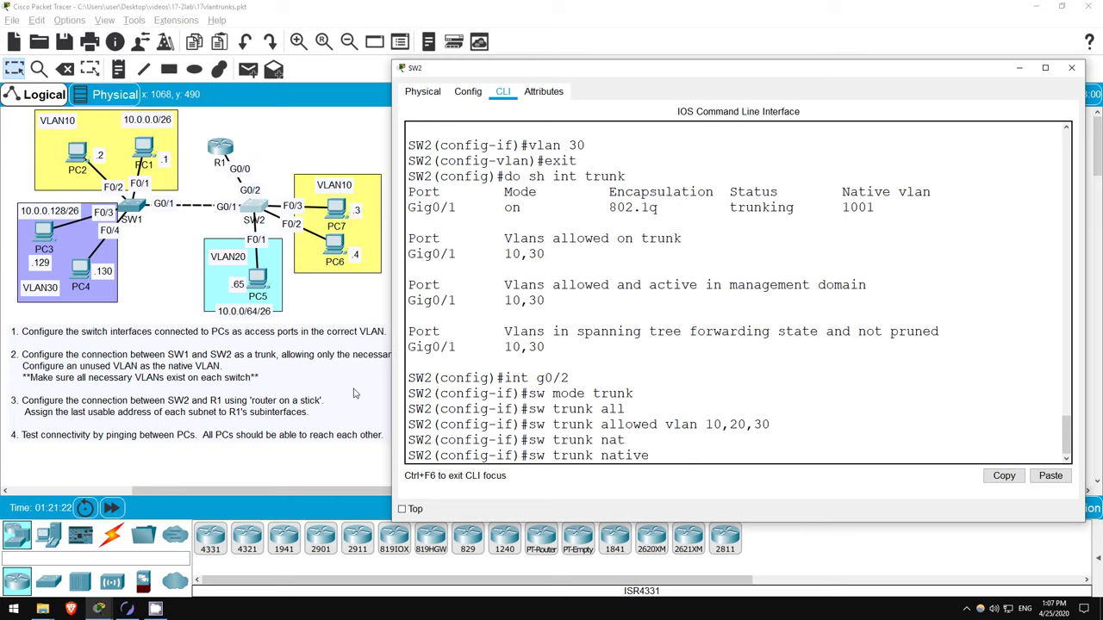
text(vlan 1001)
key(Return)
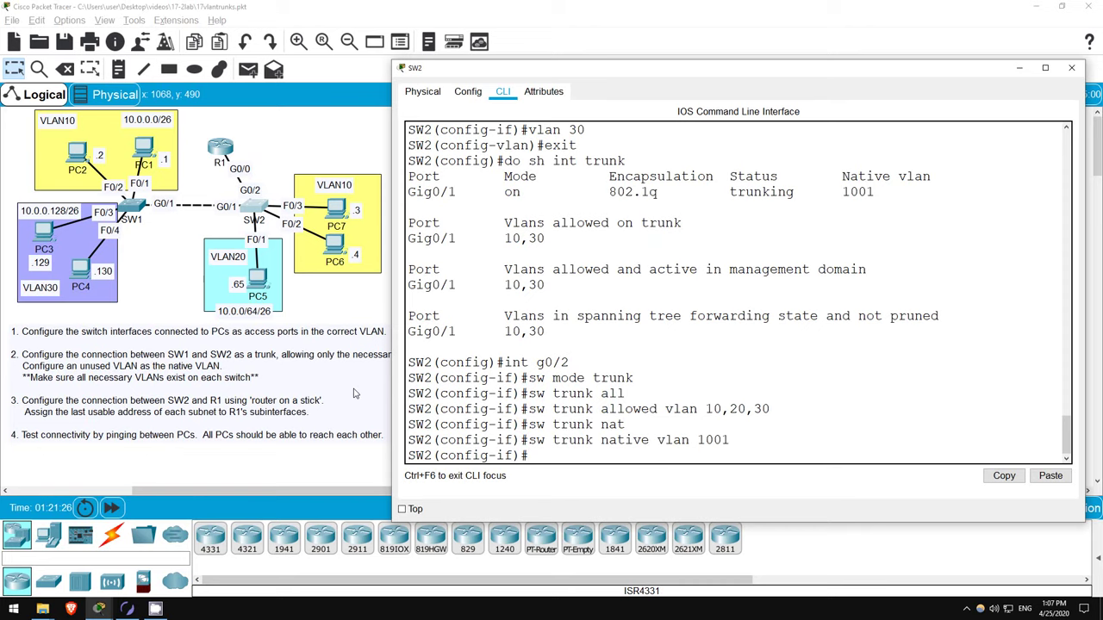
click(322, 127)
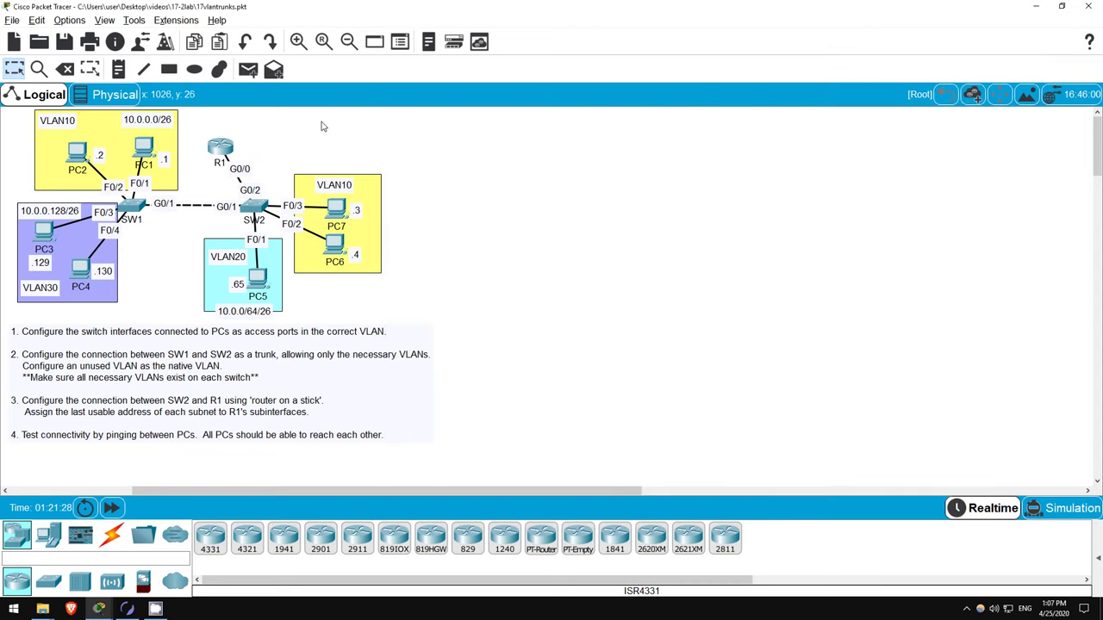
Open R1's CLI and enter privileged, then global configuration mode.
click(226, 148)
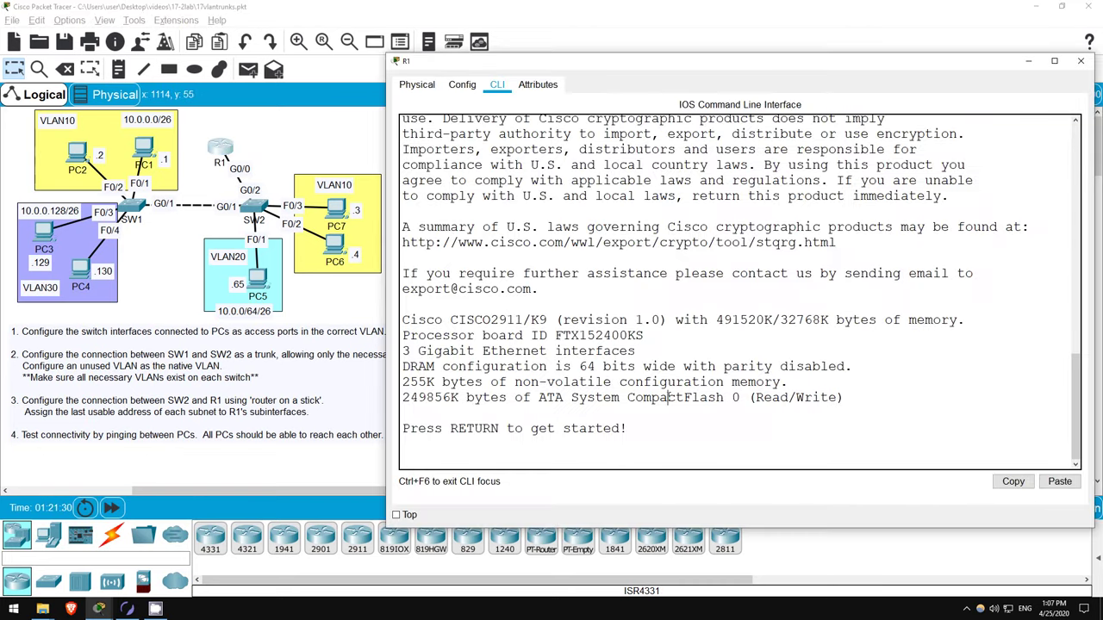
key(Return)
key(Return)
key(Return)
text(en)
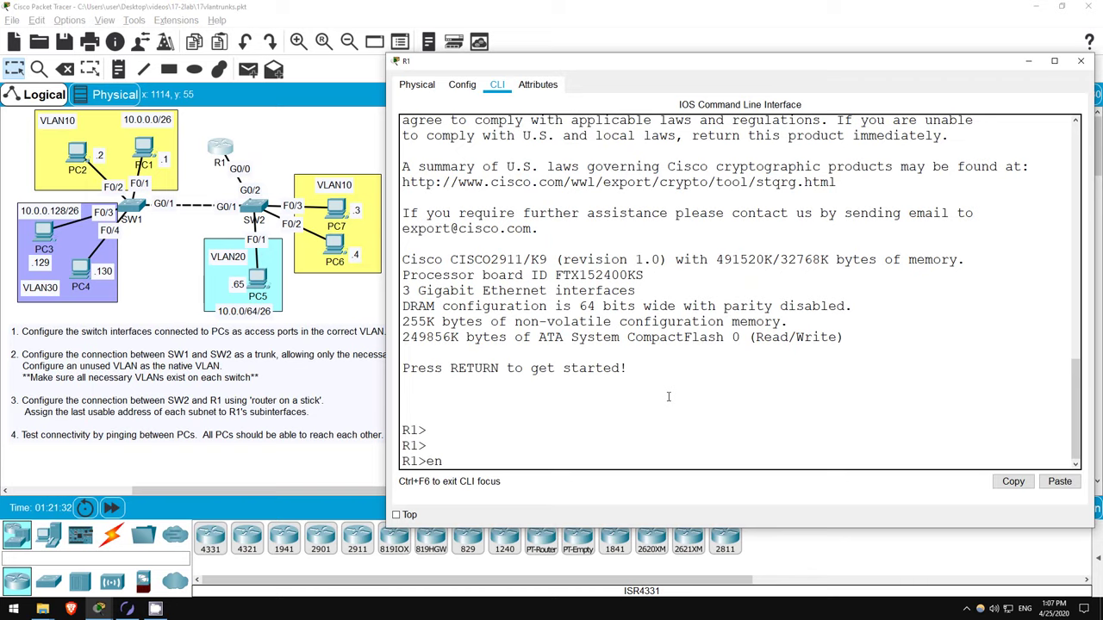
key(Return)
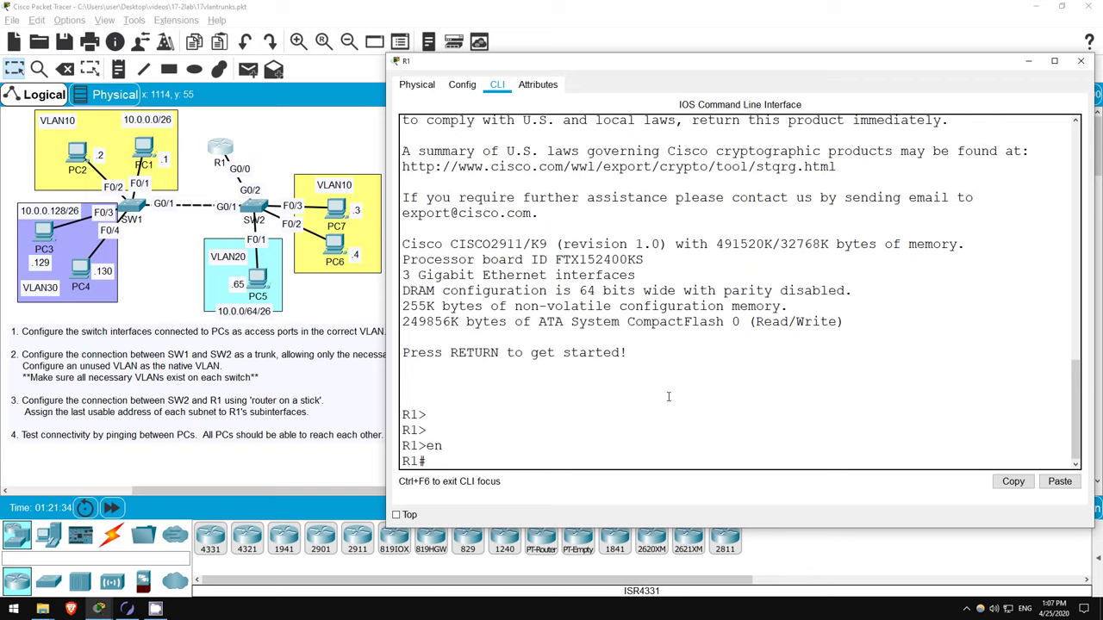
text(conf t)
key(Return)
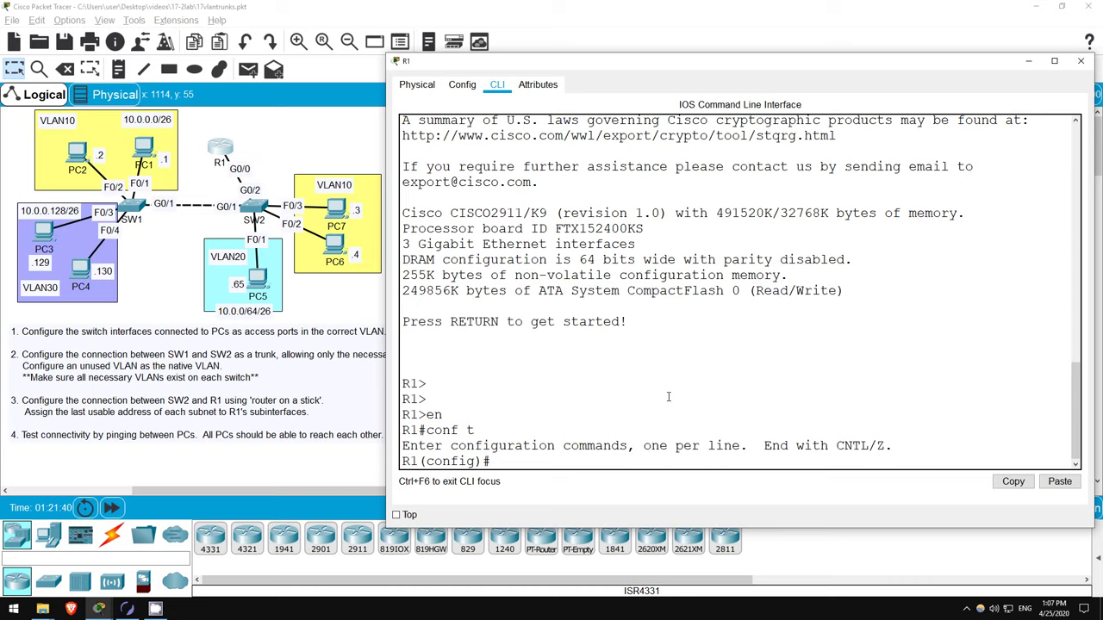
Enable R1's G0/0 interface with 'no shut'.
text(int g0/0)
key(Return)
text(no shut)
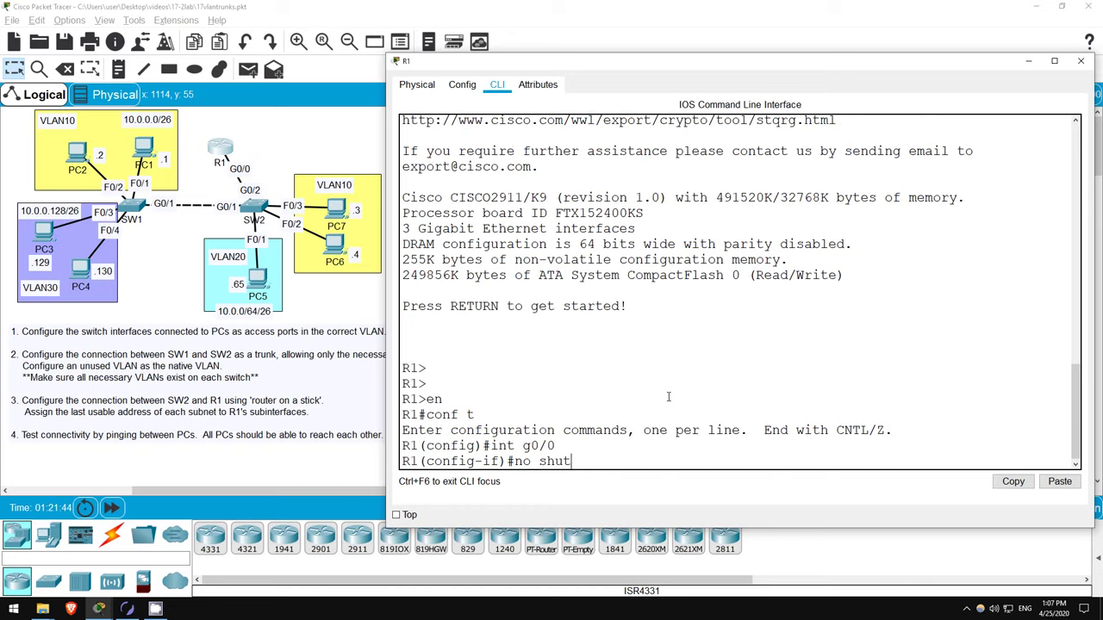
key(Return)
key(Return)
key(Return)
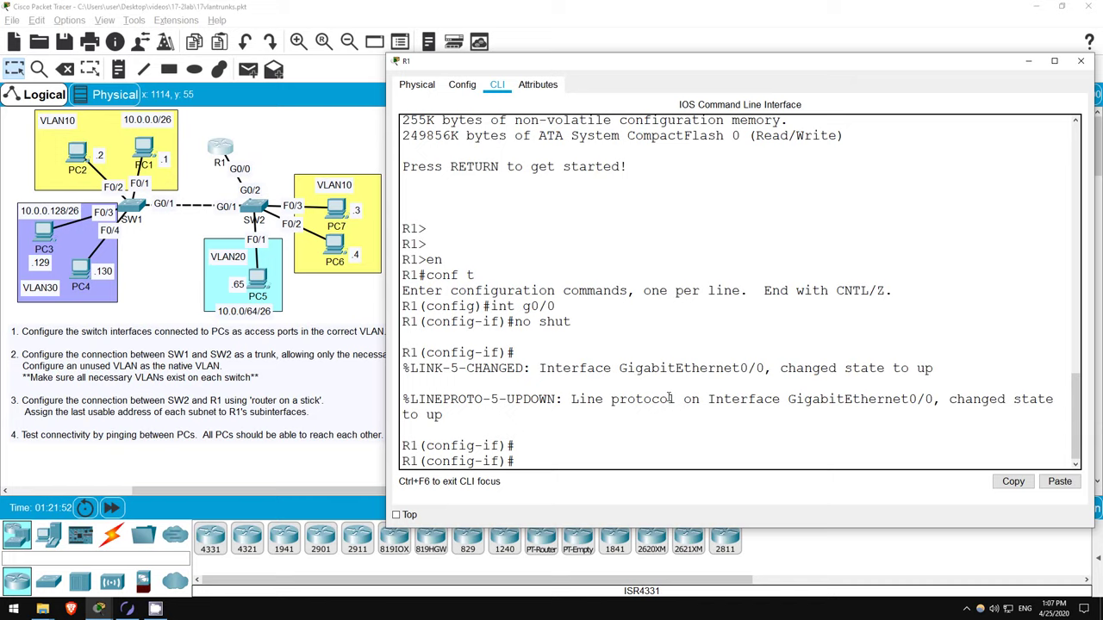
Create R1 subinterface G0/0.10 with dot1Q VLAN 10 and address 10.0.0.62 255.255.255.192.
text(int g0/0.10)
key(Return)
key(Return)
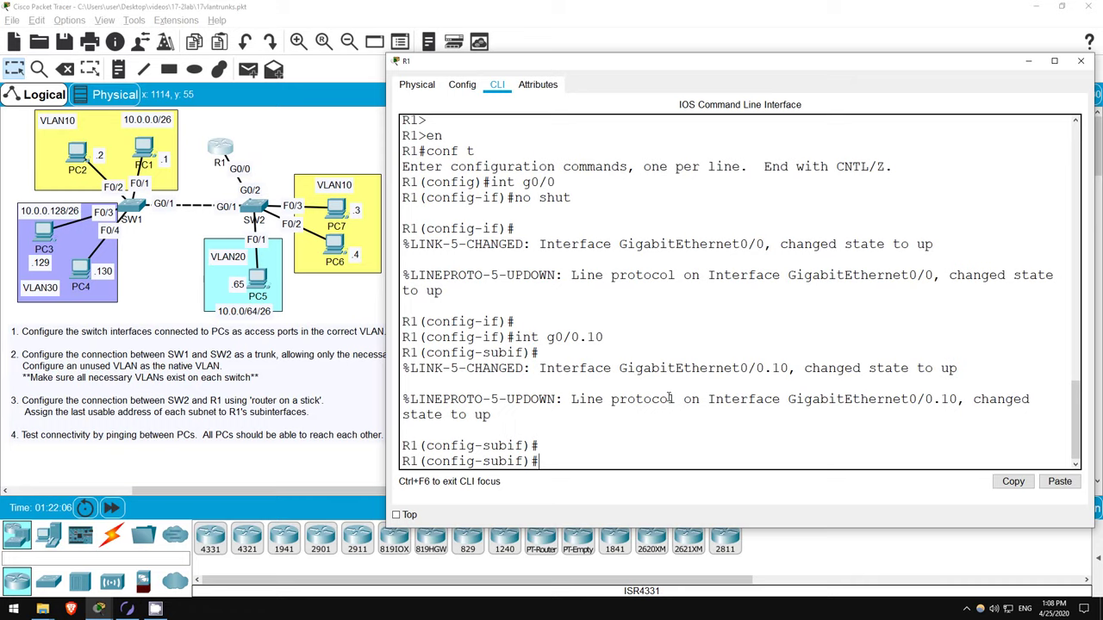
text(enc)
key(Tab)
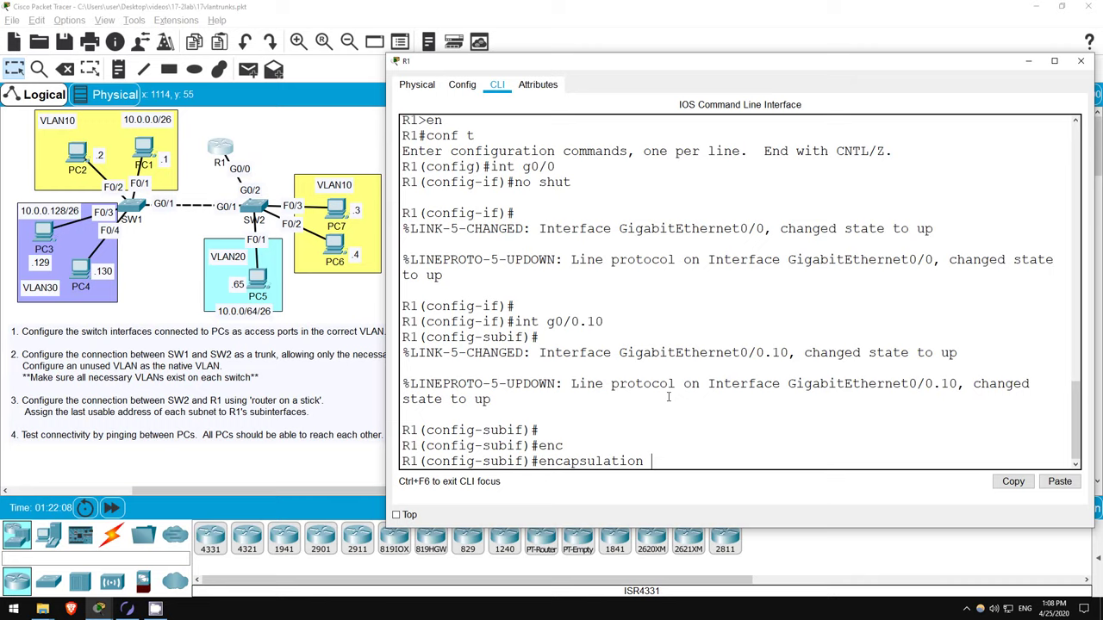
text(dot1q 10)
key(Return)
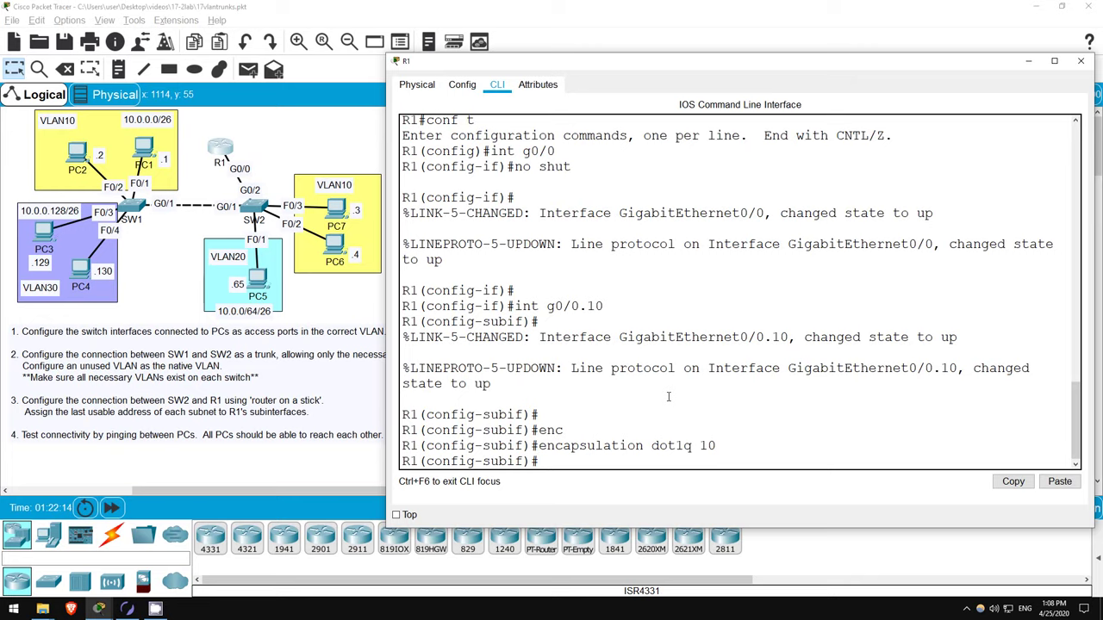
text(ip add)
key(Tab)
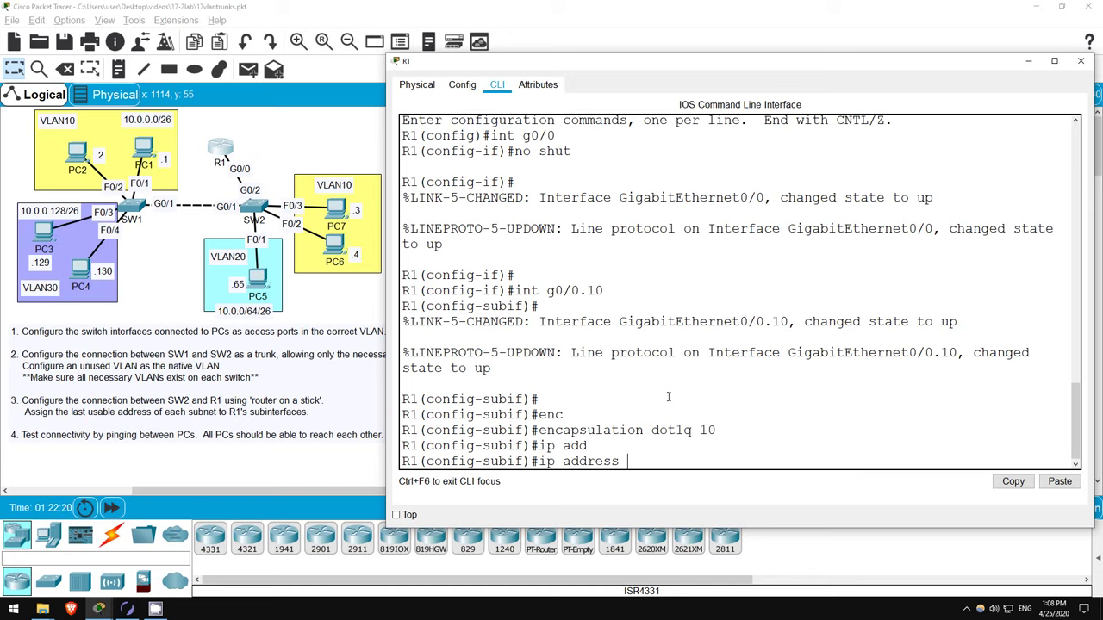
text(10.0.0.62 255.255.255.192)
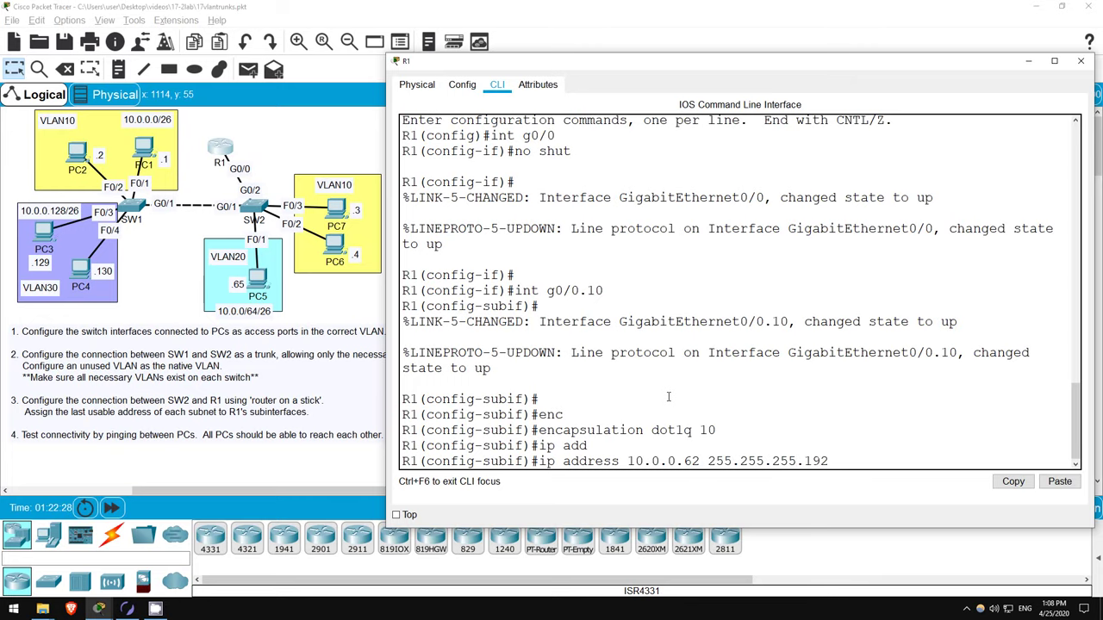
key(Return)
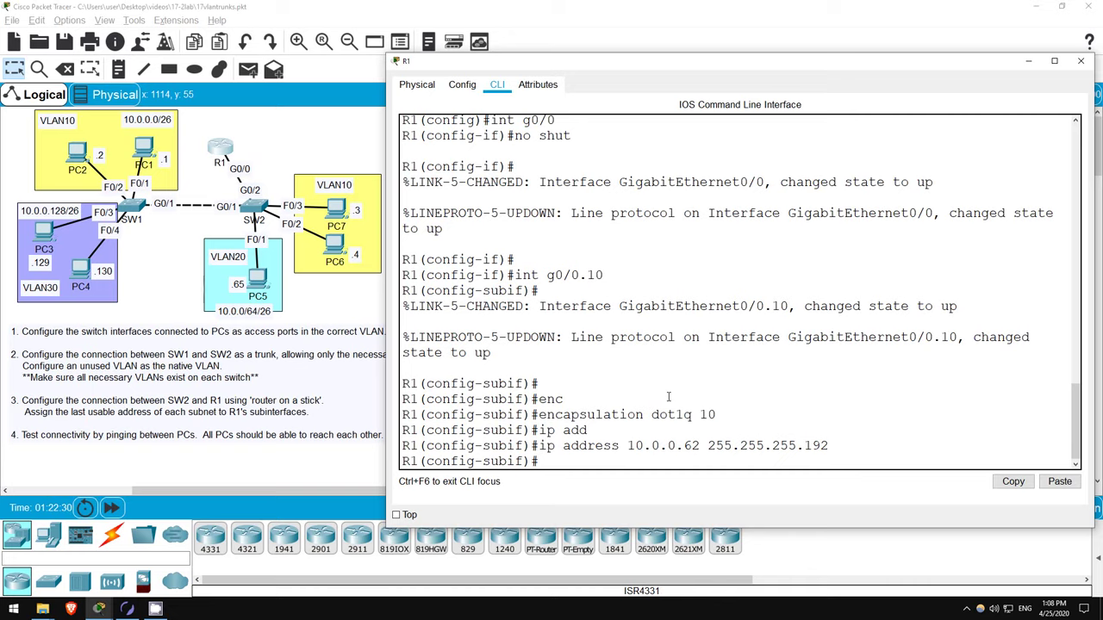
key(Return)
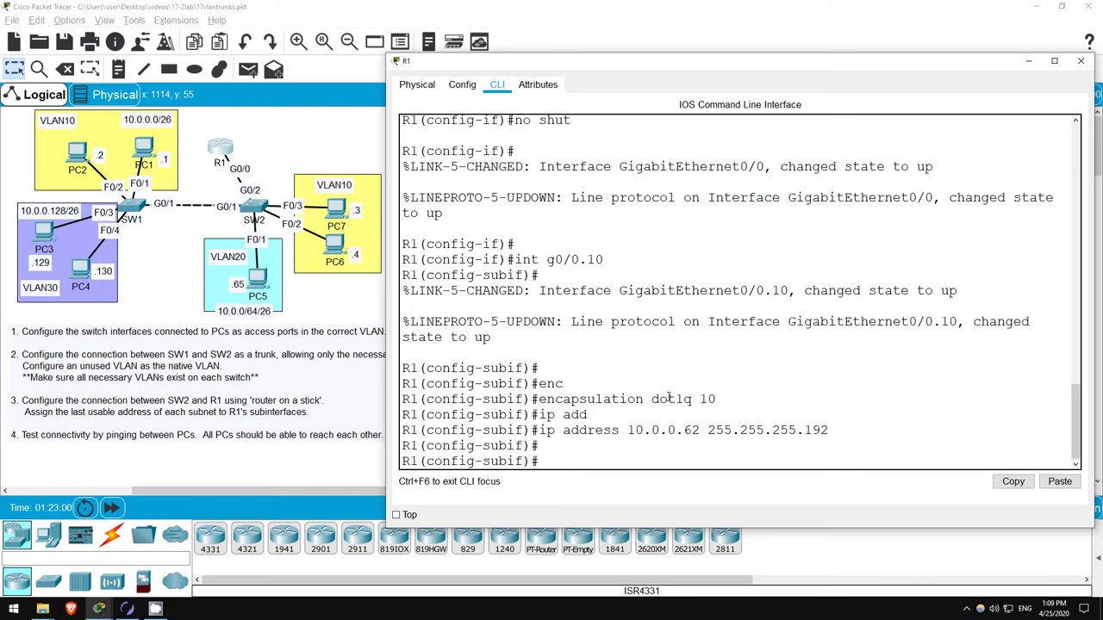
text(int g0/0.20)
Configure subinterface g0/0.20 with dot1Q VLAN 20 and address 10.0.0.126 255.255.255.192.
key(Return)
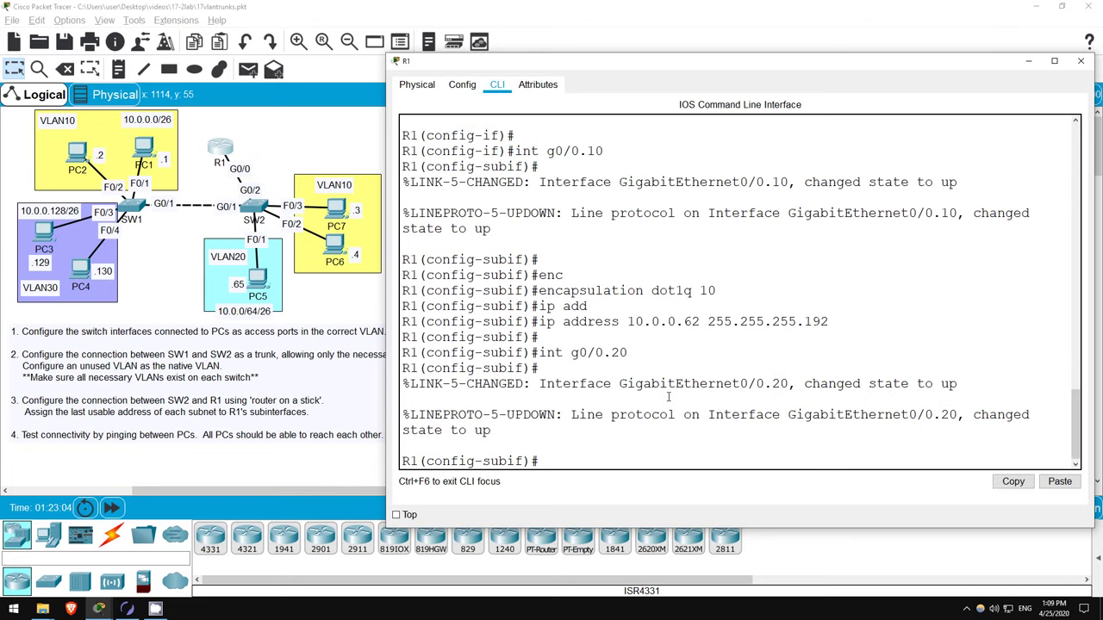
text(en)
key(Tab)
text(dot)
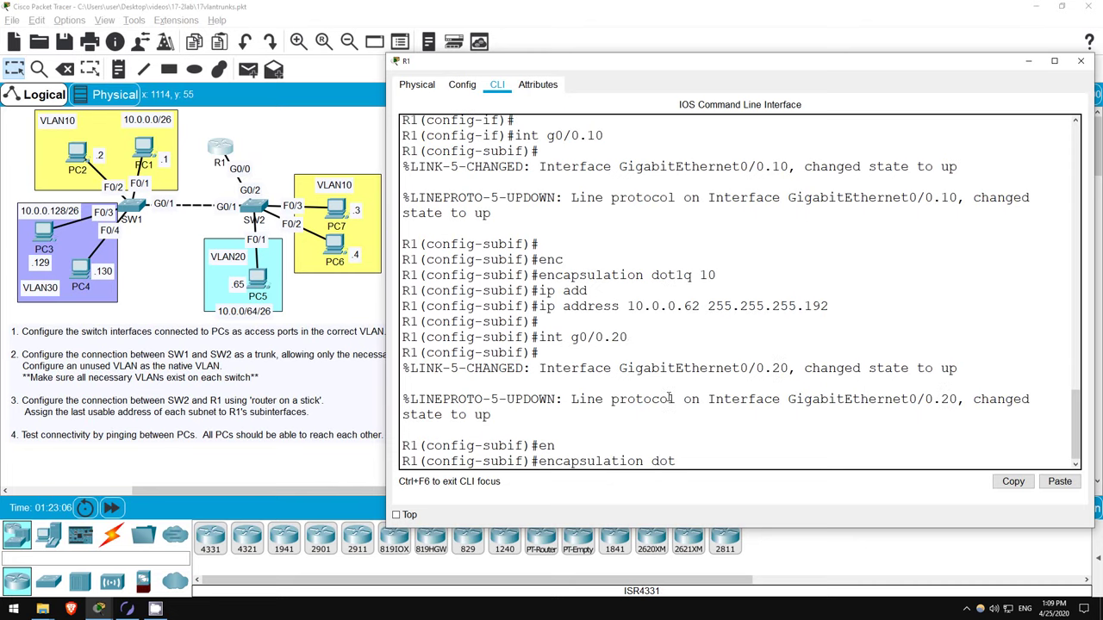
key(Tab)
text(20)
key(Return)
key(Return)
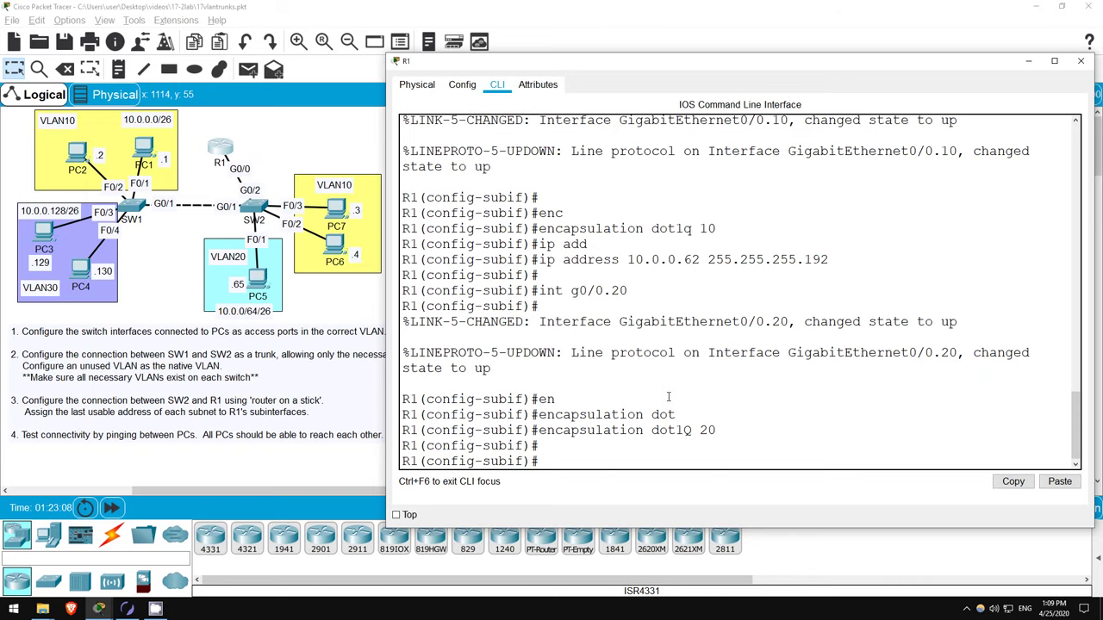
text(ip add)
key(Tab)
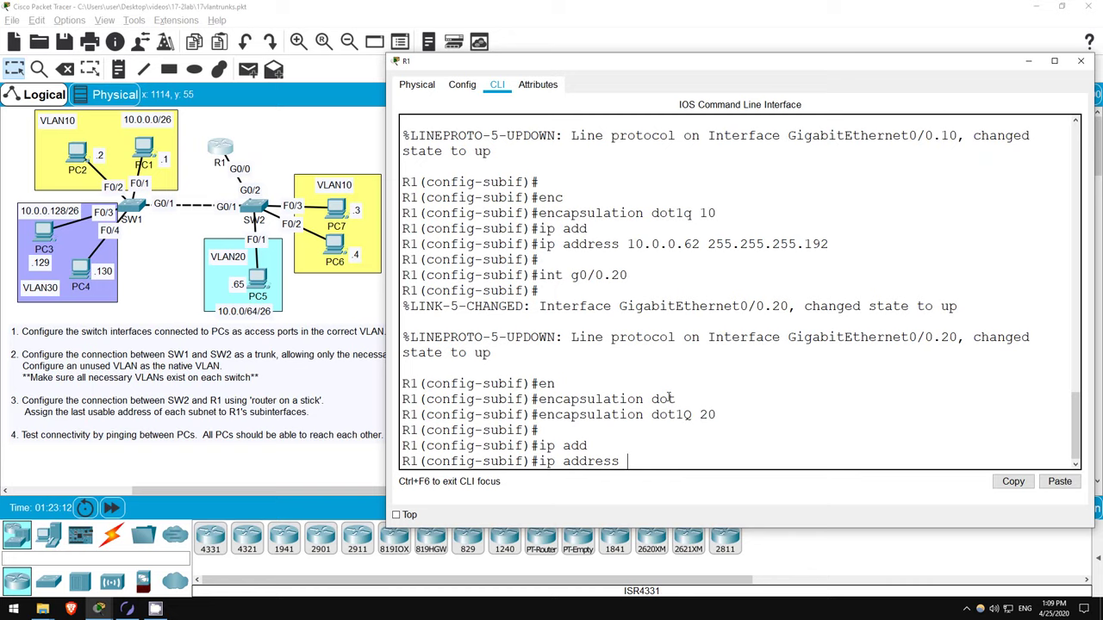
text(10.0.0.126 255.25)
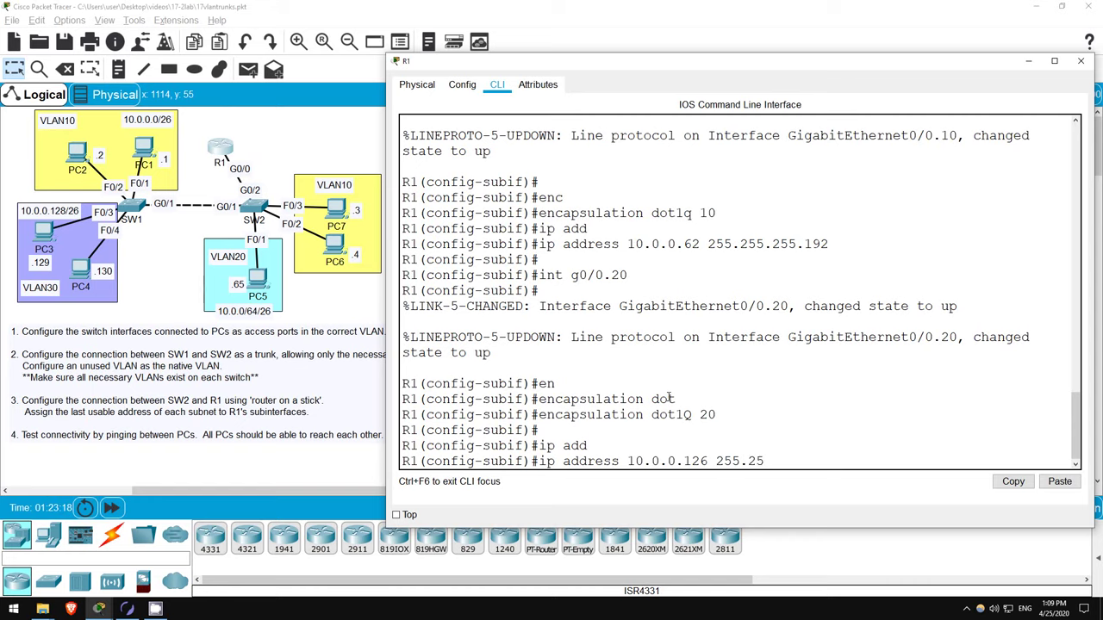
text(5.255.192)
key(Return)
key(Return)
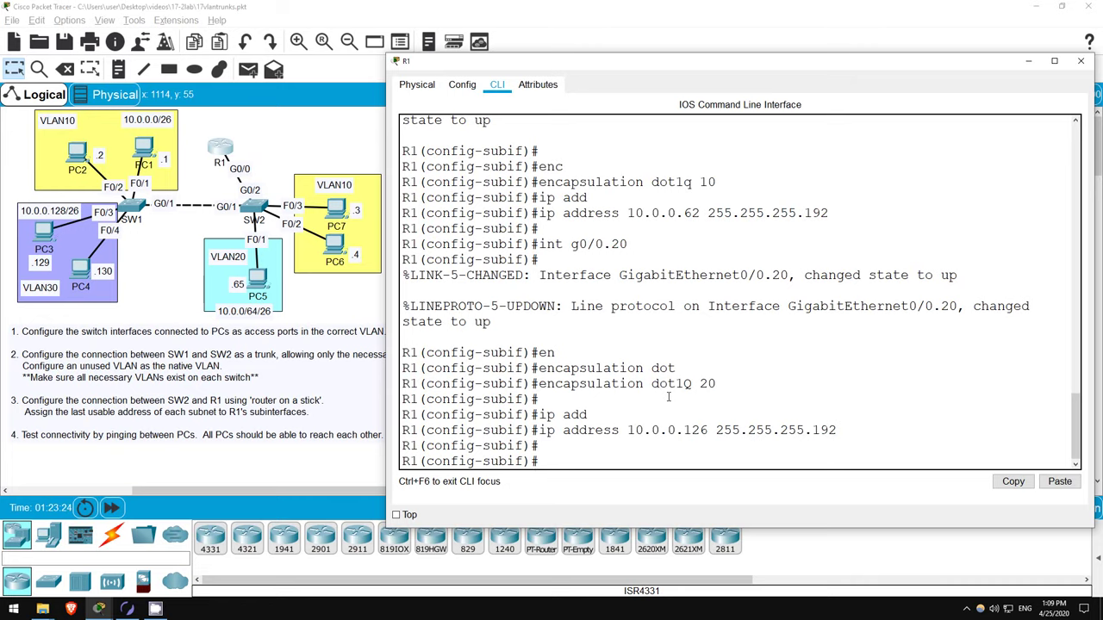
Configure subinterface g0/0.30 with dot1Q VLAN 30 and address 10.0.0.190 255.255.255.192.
text(int g0/0.30)
key(Return)
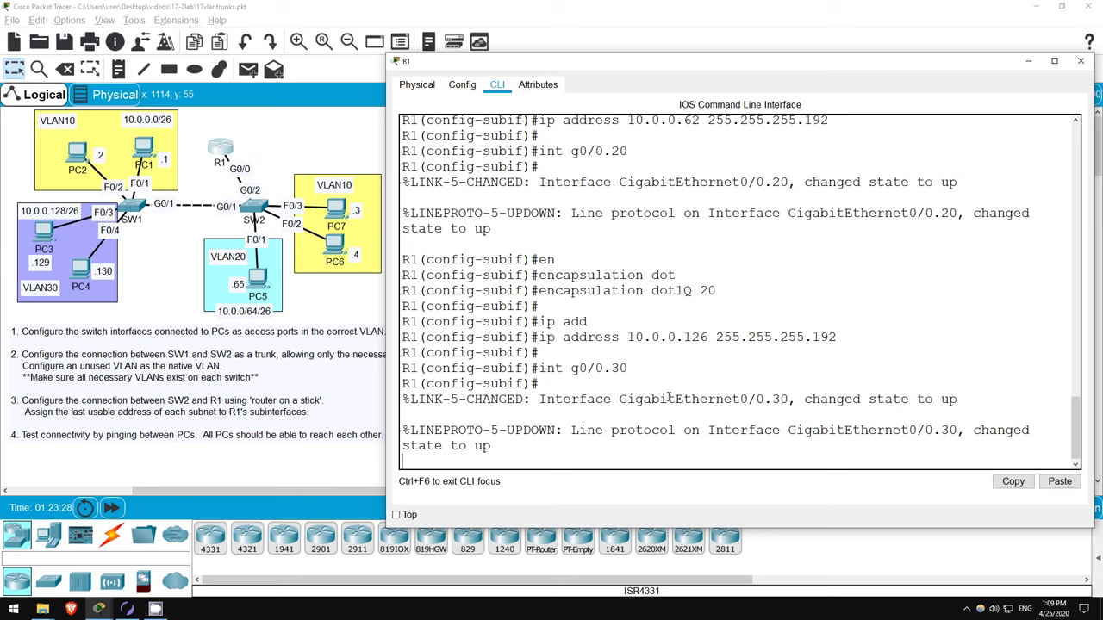
text(en)
key(Tab)
text(dot1)
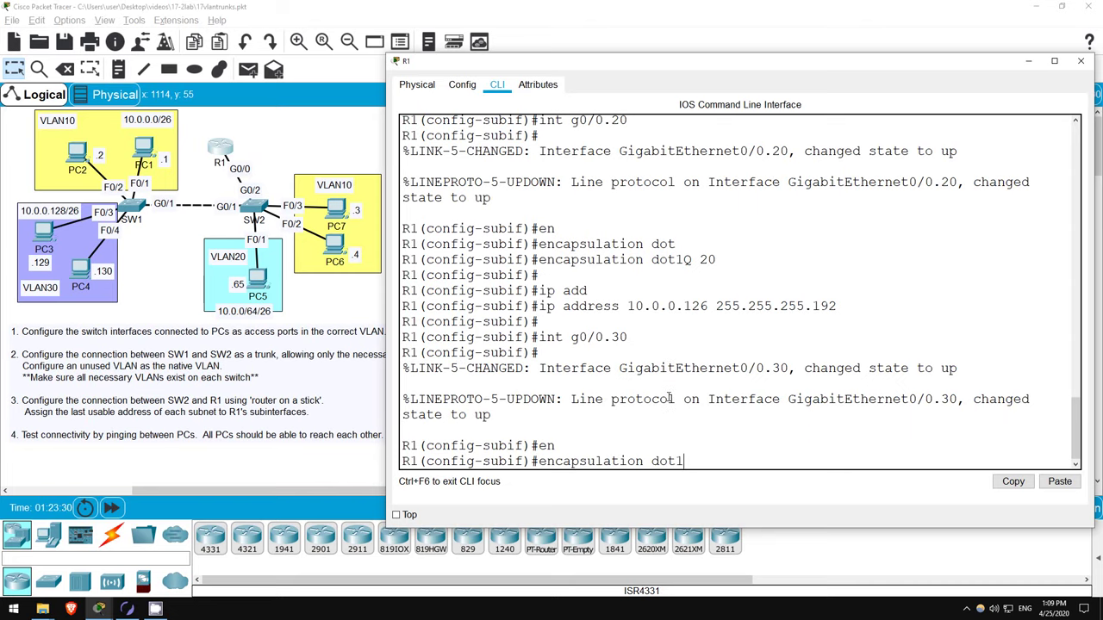
key(Tab)
key(Return)
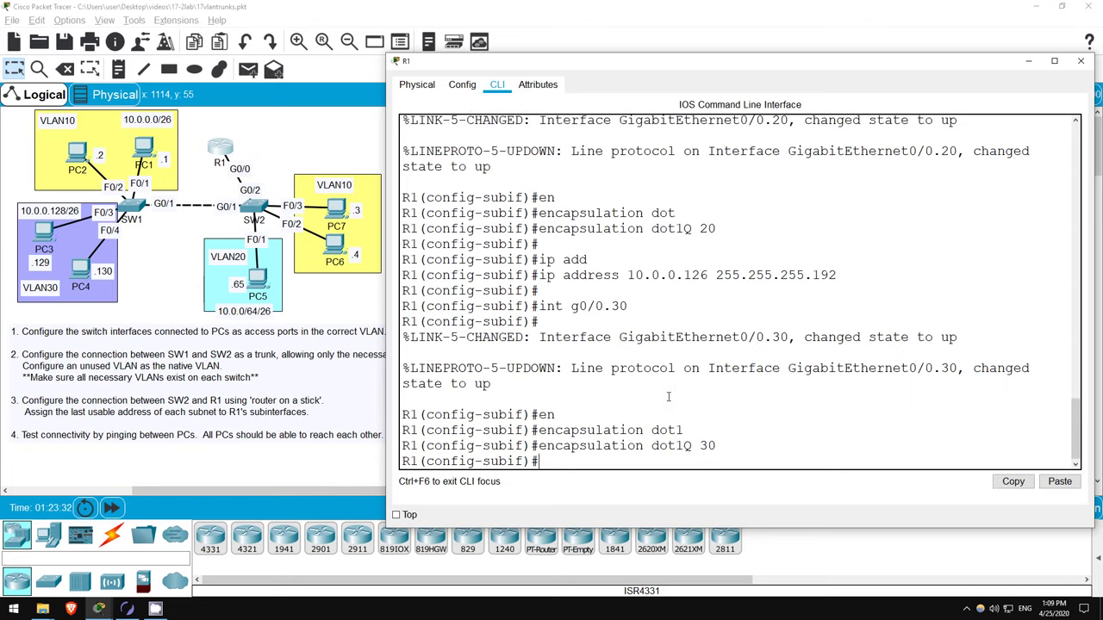
text(ip add)
key(Tab)
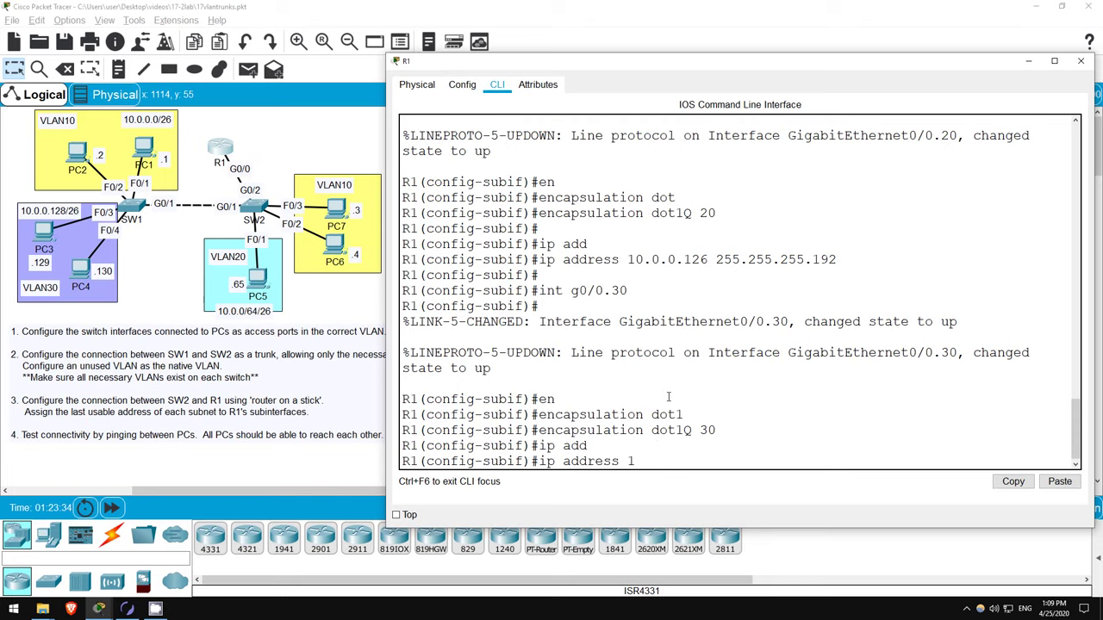
text(10.0.0.190 255.255.255)
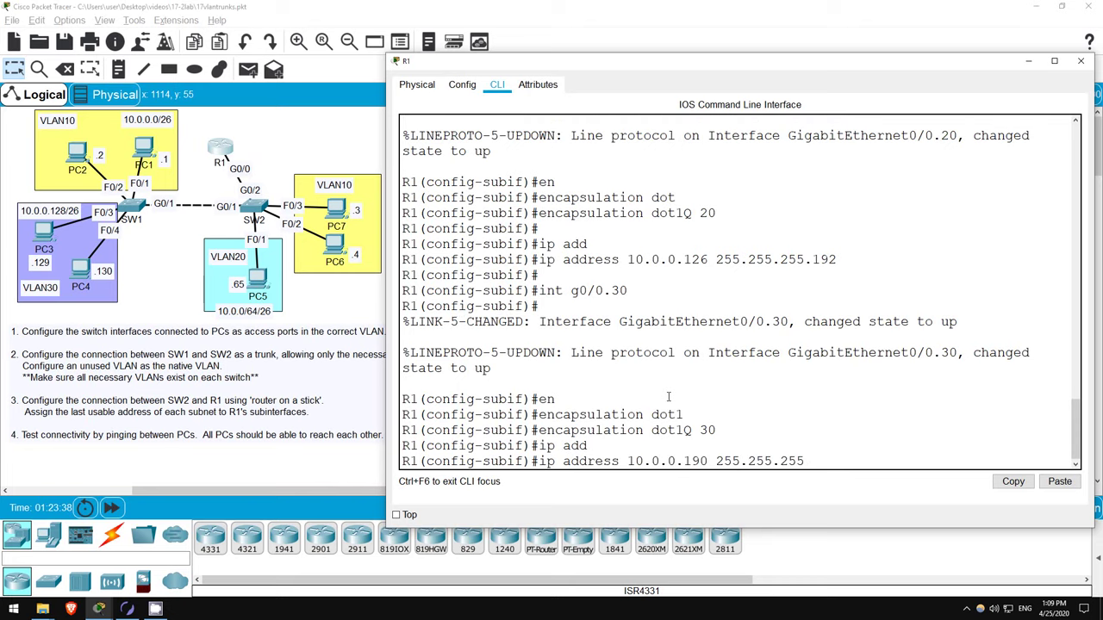
text(.192)
key(Return)
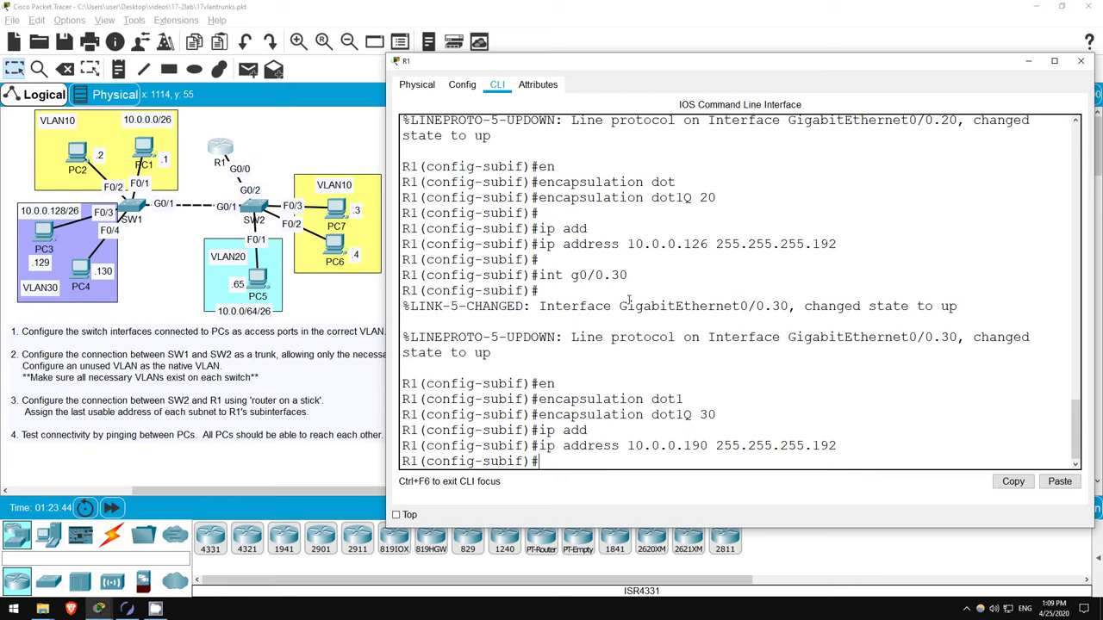
Ping PC1 at 10.0.0.1 from PC7's command prompt and confirm 4 of 4 replies.
click(352, 295)
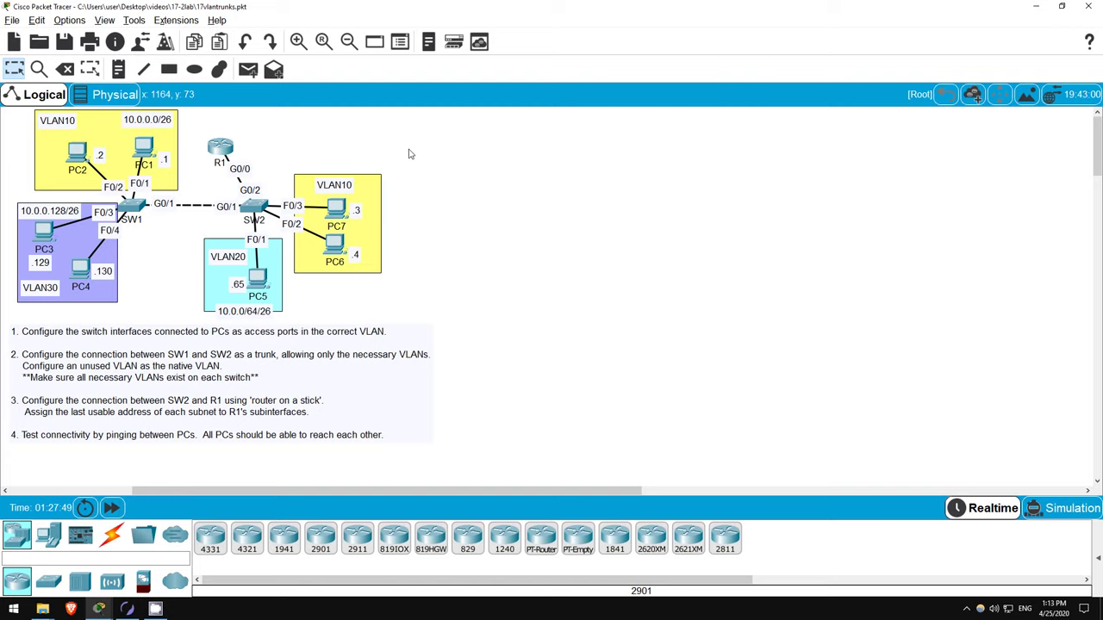
click(336, 209)
key(Return)
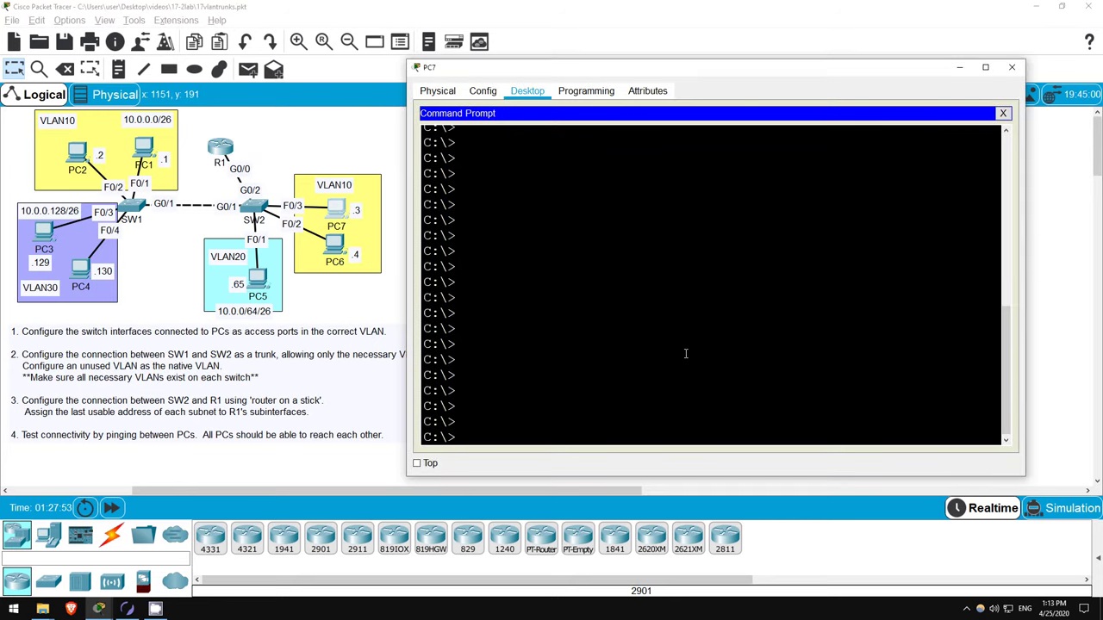
text(ping 10.0.0.1)
key(Return)
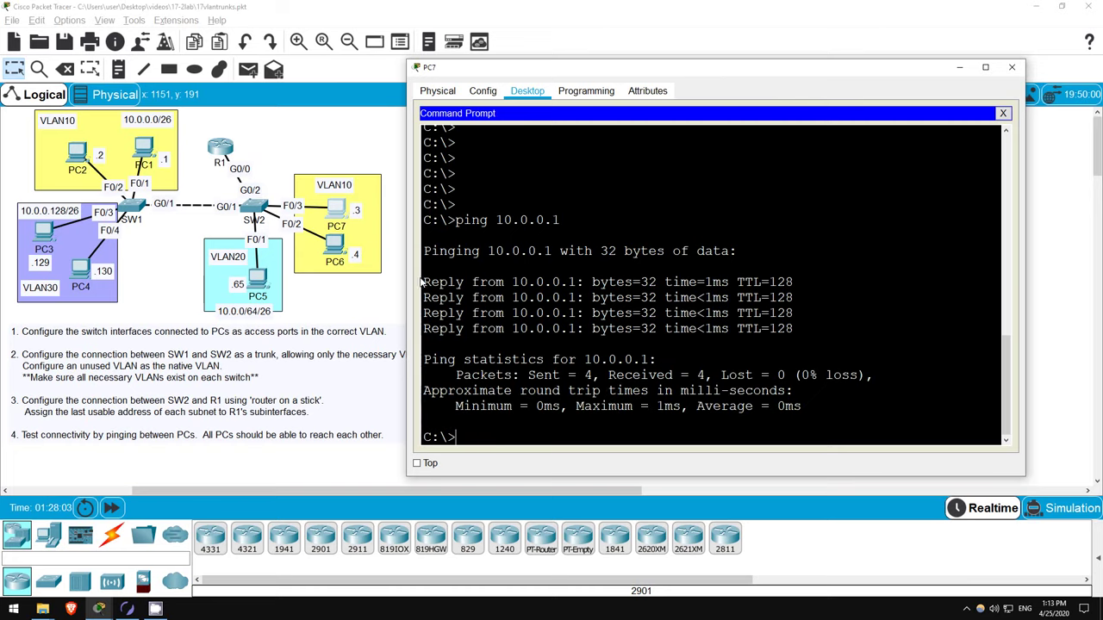
drag(426, 280, 424, 344)
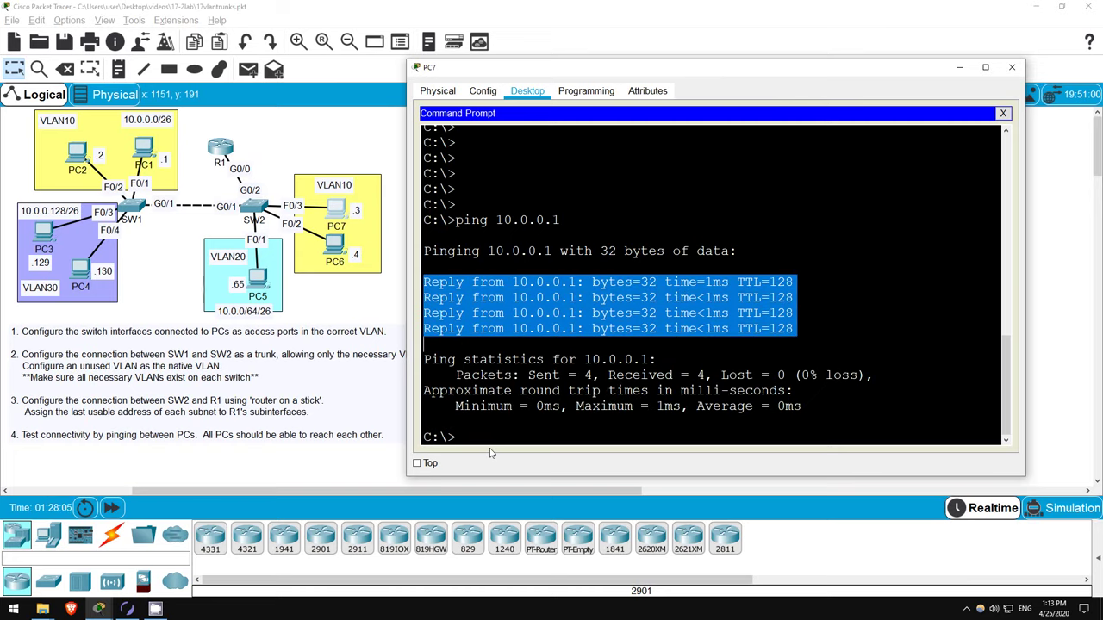
click(483, 437)
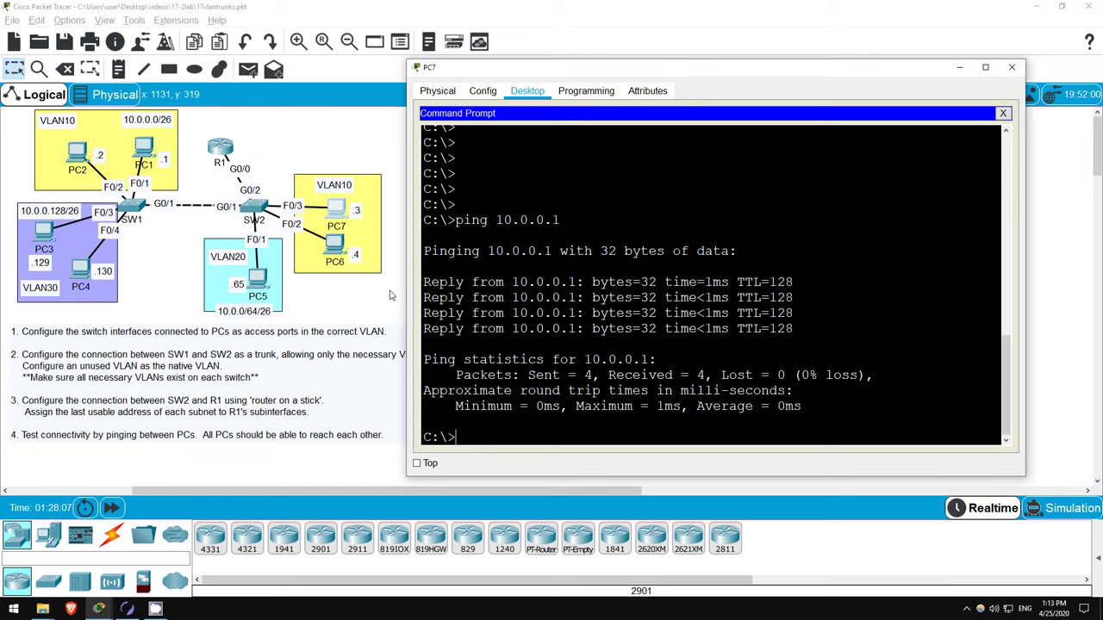
Switch to Simulation mode and resend PC7's ping to 10.0.0.1.
click(1045, 403)
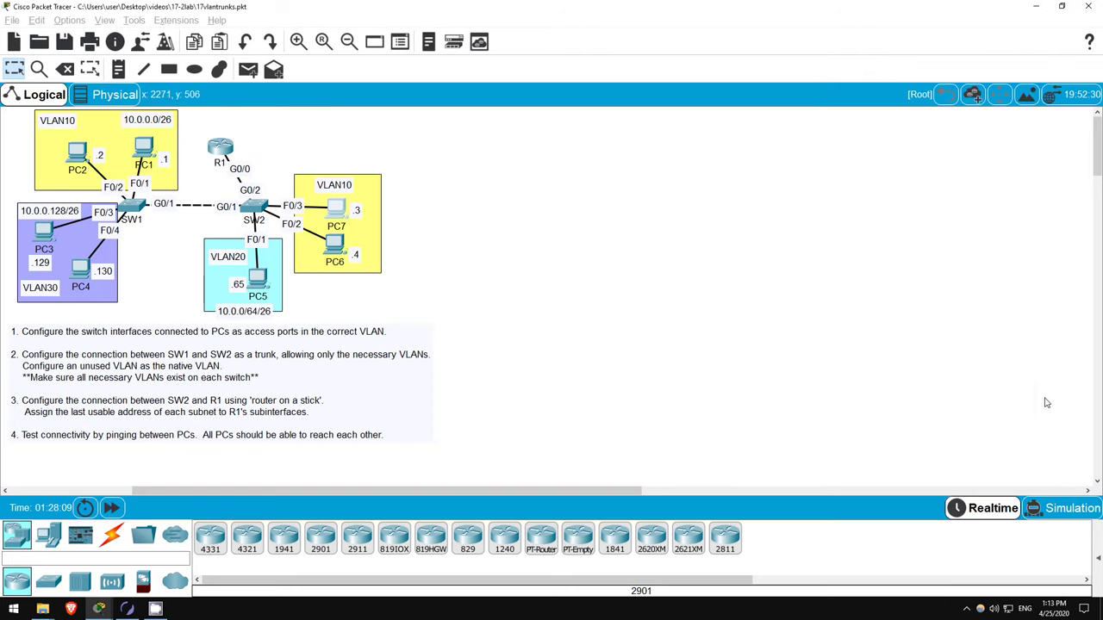
click(1052, 511)
click(340, 215)
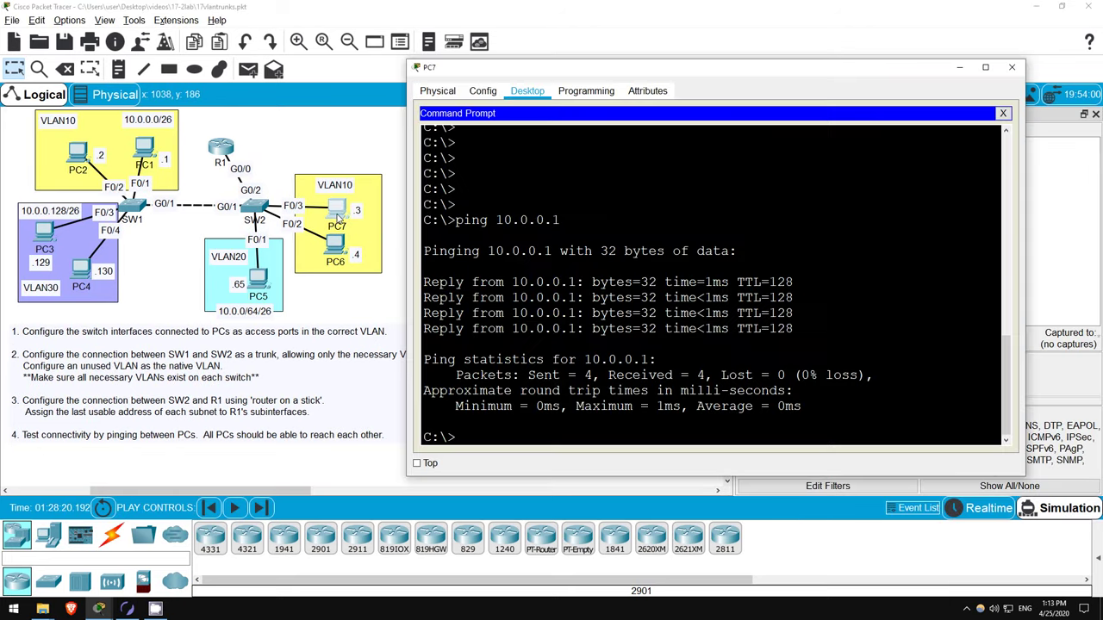
key(Up)
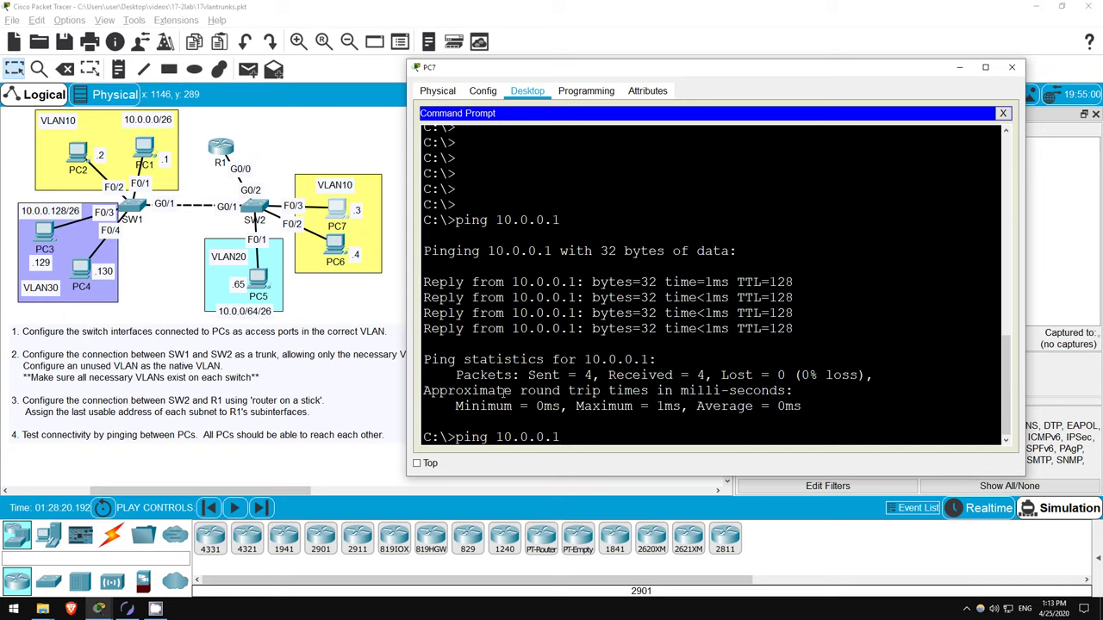
key(Return)
Step the ICMP packet through SW2, SW1 to PC1 and back, then return to Realtime.
click(402, 141)
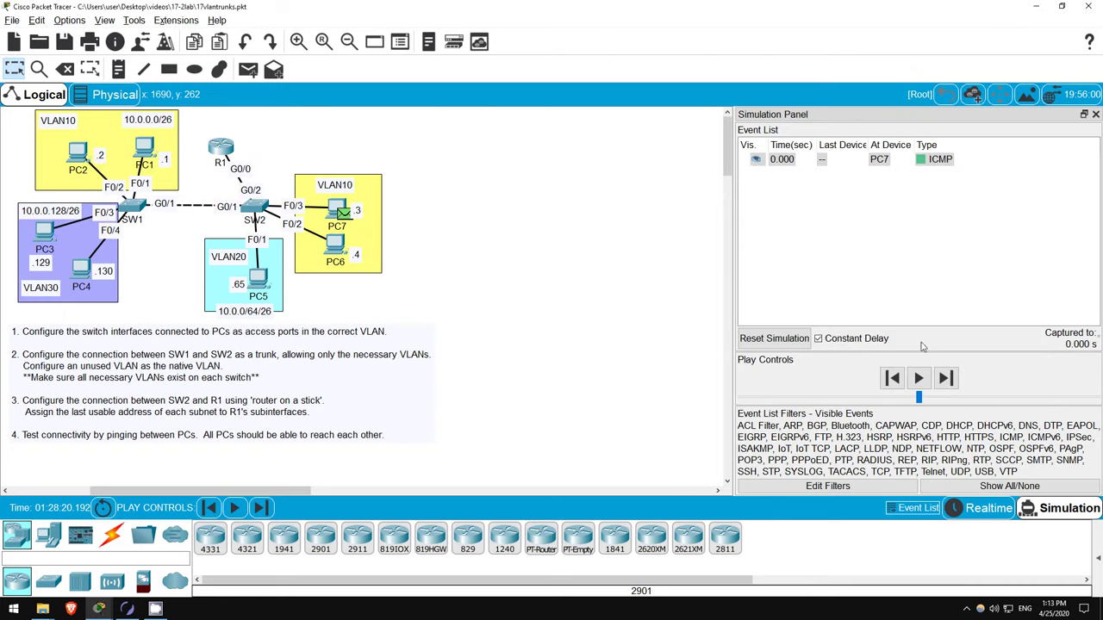
click(946, 377)
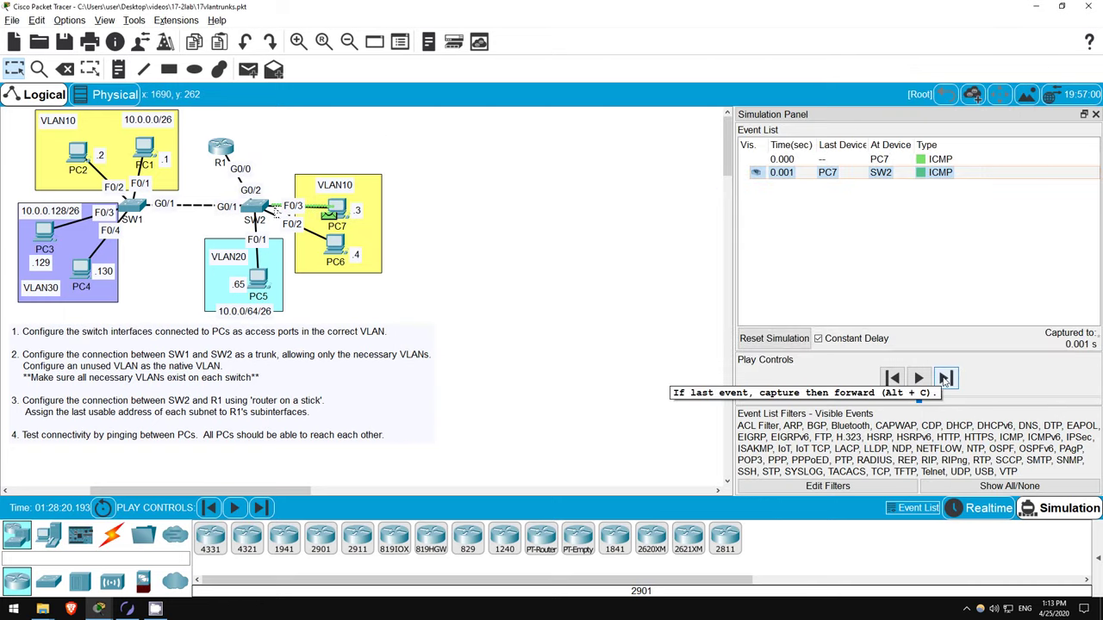
click(945, 377)
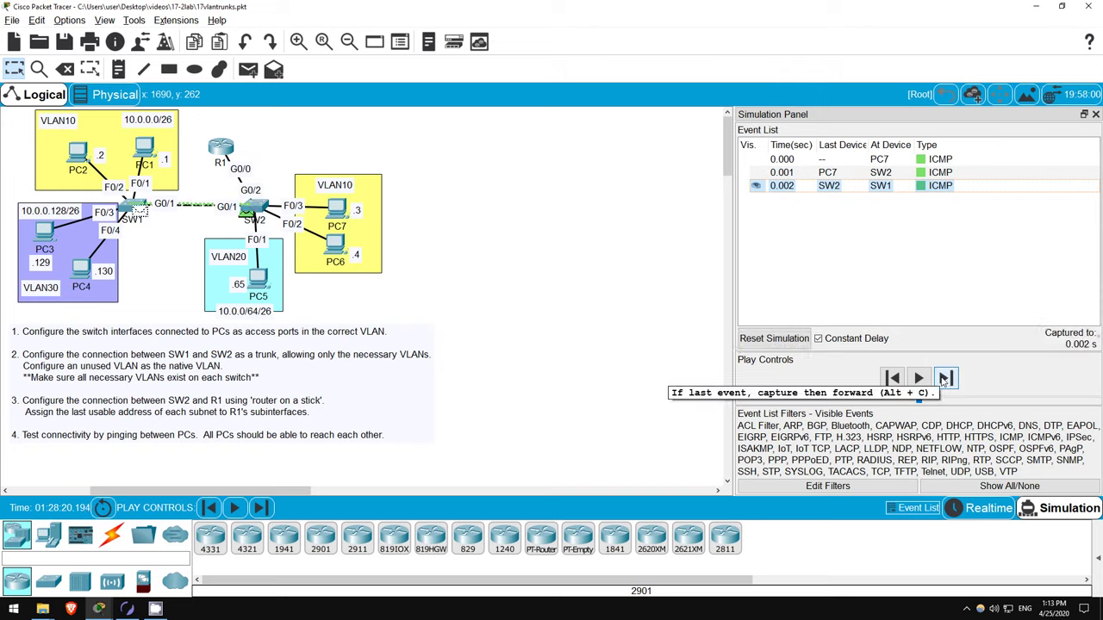
click(946, 379)
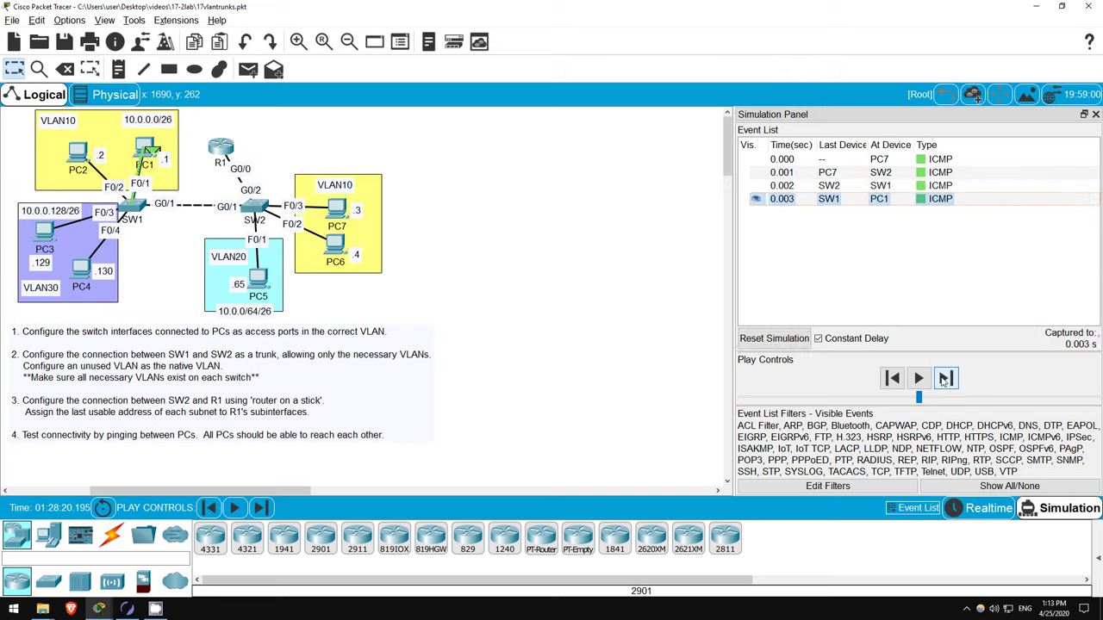
click(946, 379)
click(946, 380)
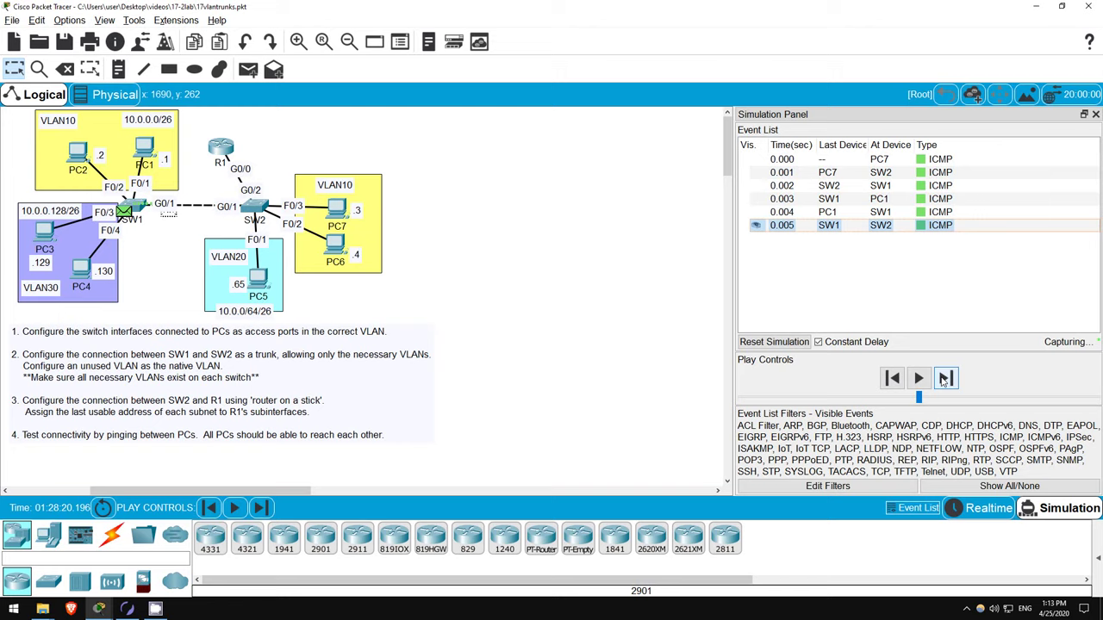
click(945, 379)
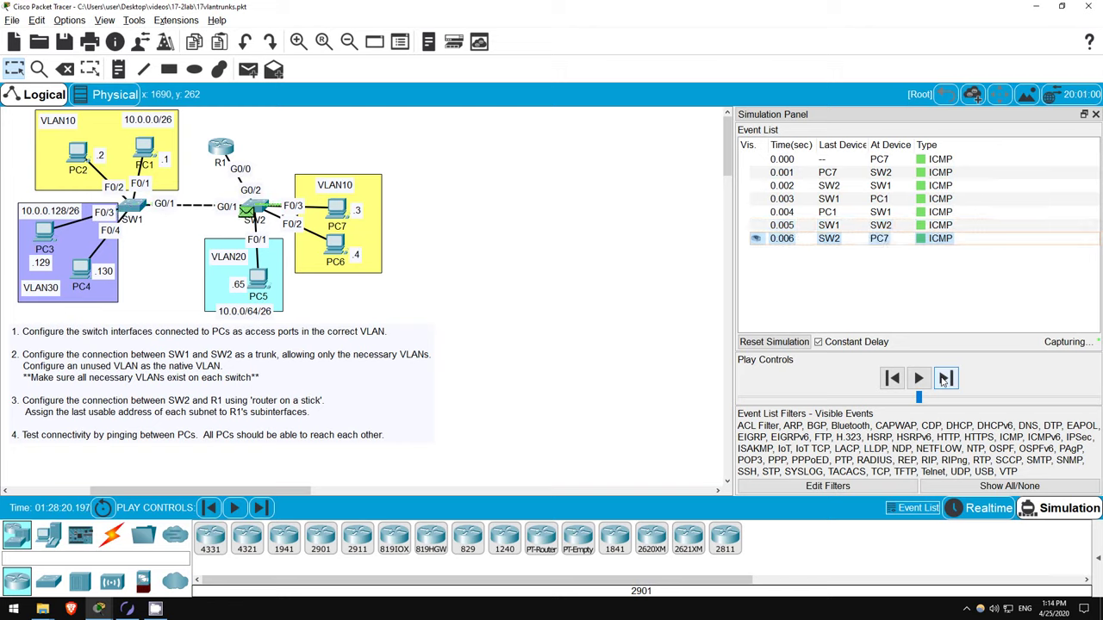
click(972, 508)
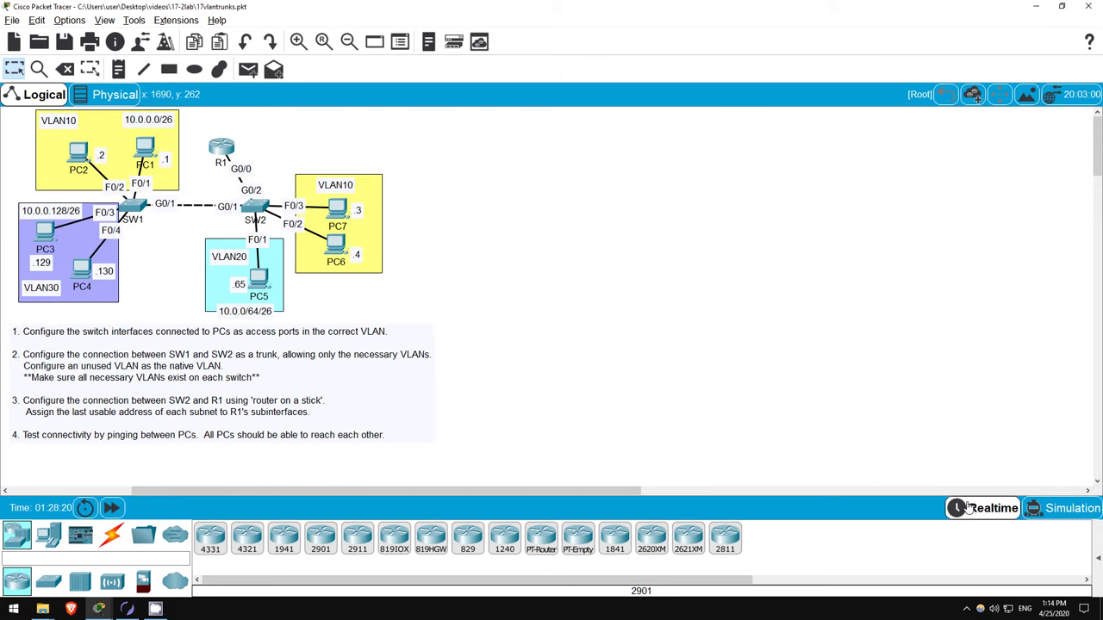
Ping PC5 at 10.0.0.65 from PC7 and check the three replies.
click(336, 207)
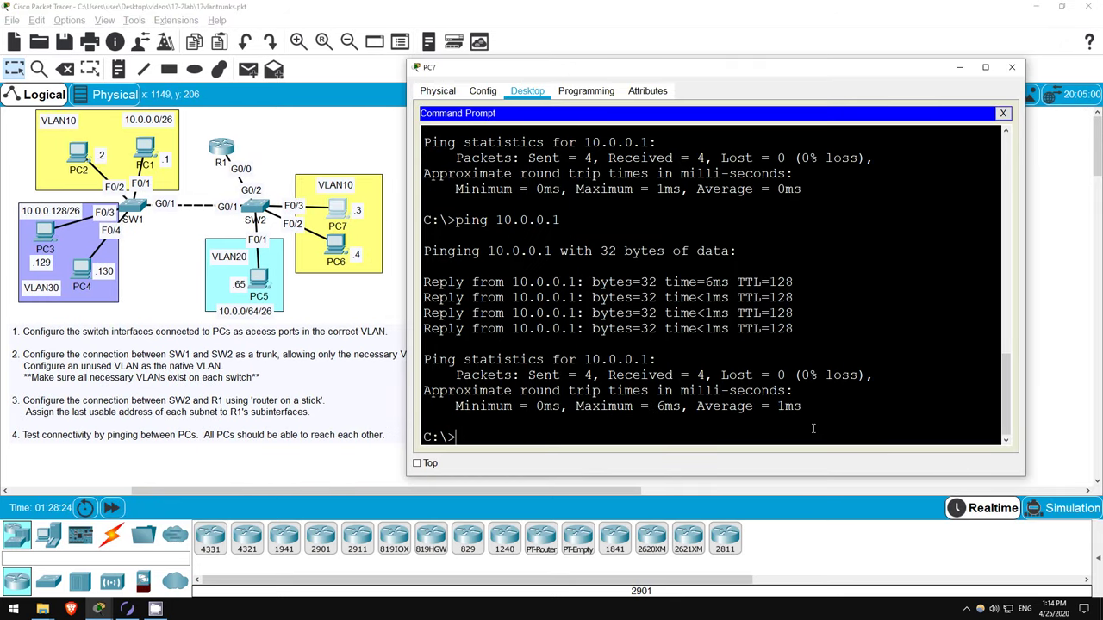
key(Up)
text(65)
key(Return)
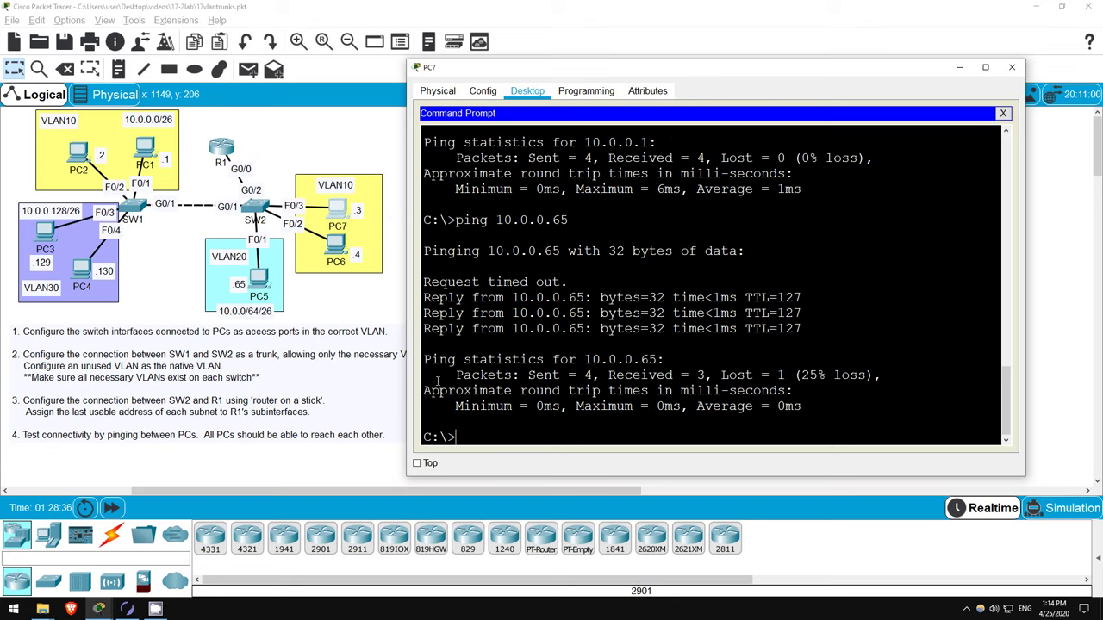
drag(425, 296, 823, 336)
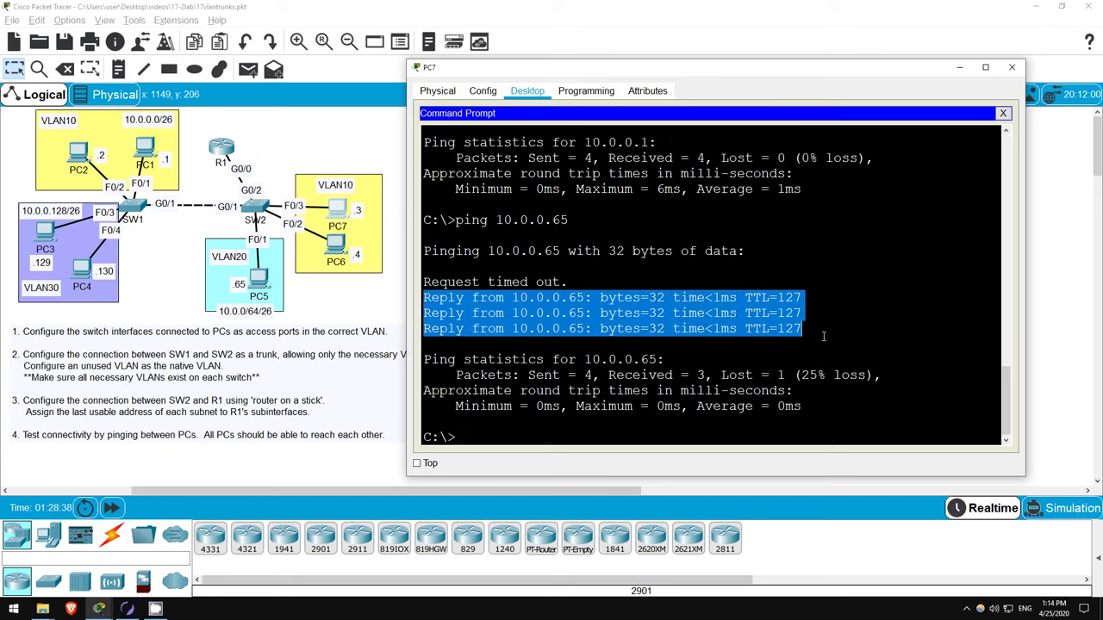
click(395, 318)
Switch to Simulation mode and rerun PC7's ping to 10.0.0.65.
click(1064, 508)
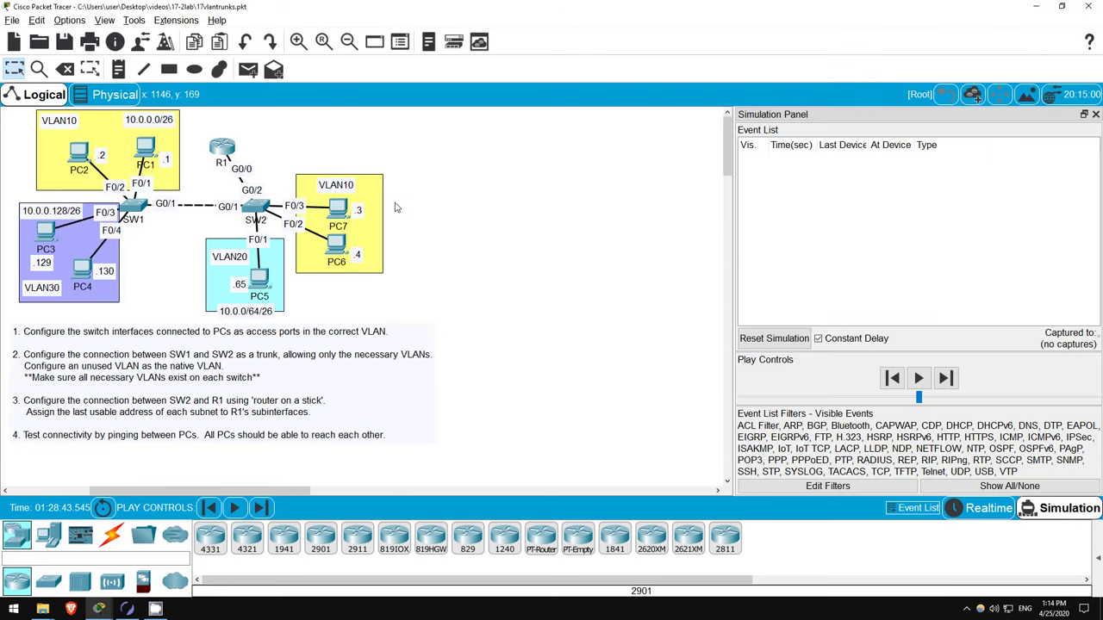
click(337, 217)
click(538, 438)
key(Up)
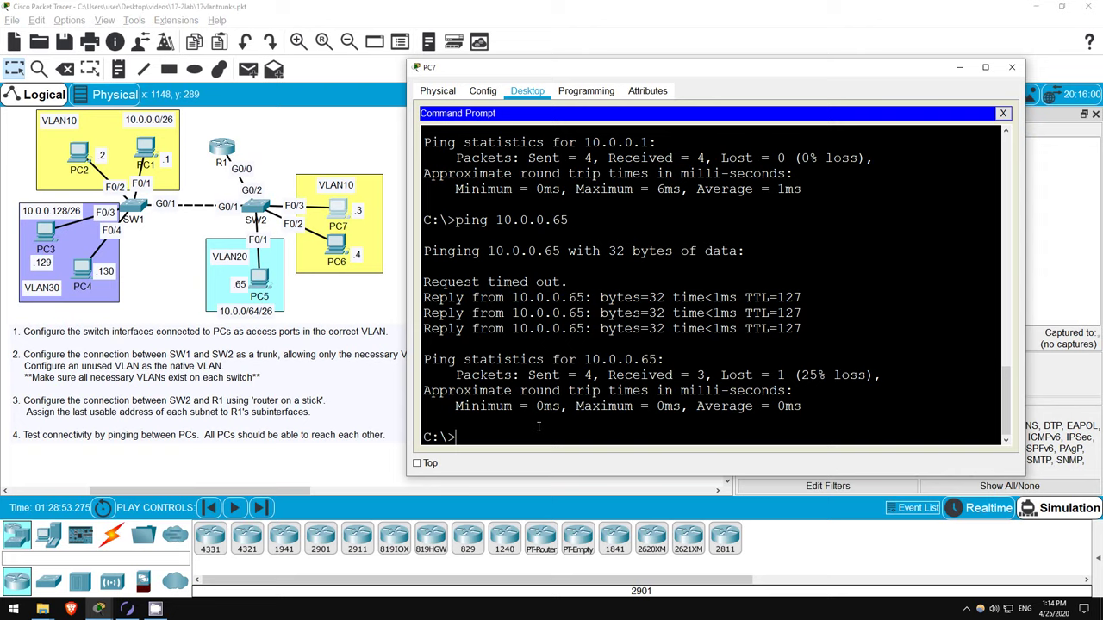
key(Return)
click(370, 285)
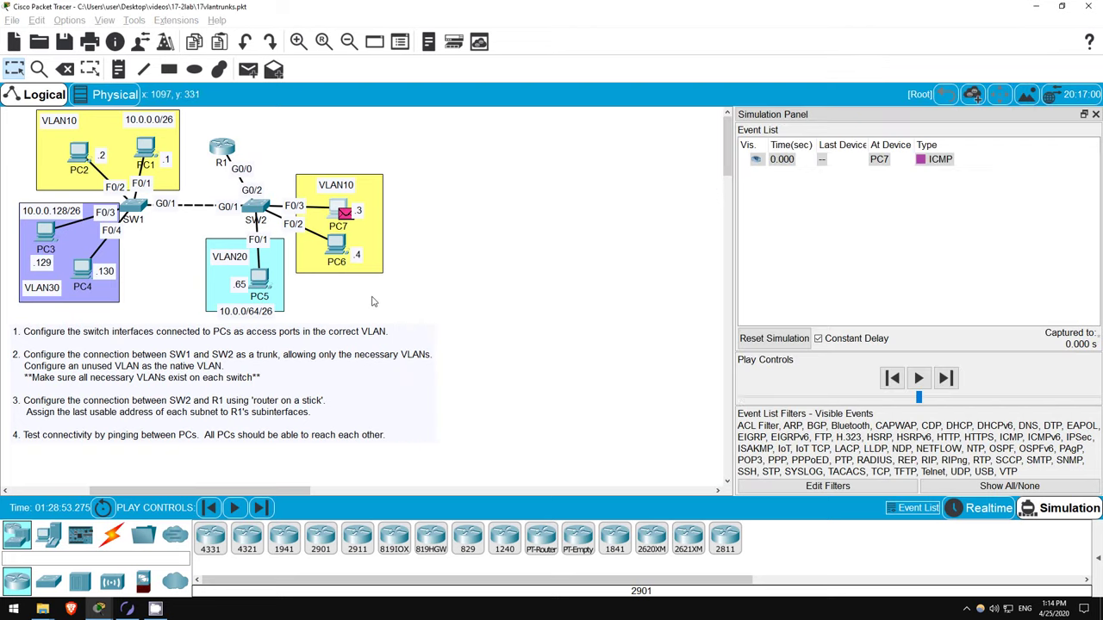
Step the ping through SW2 and R1 to PC5 and back, then return to Realtime.
click(946, 378)
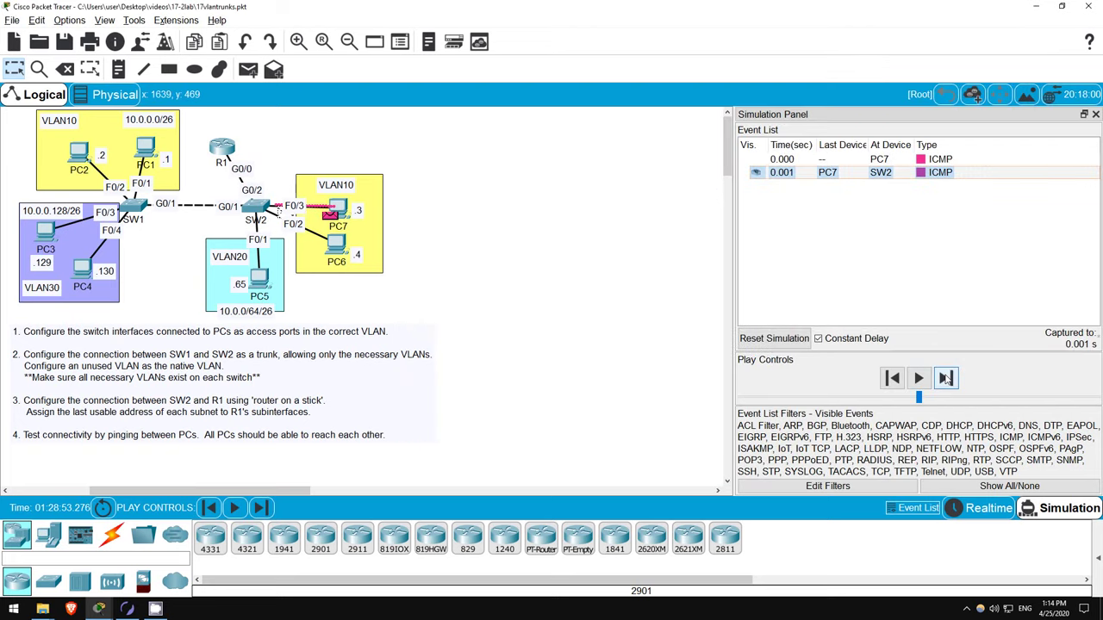
click(946, 378)
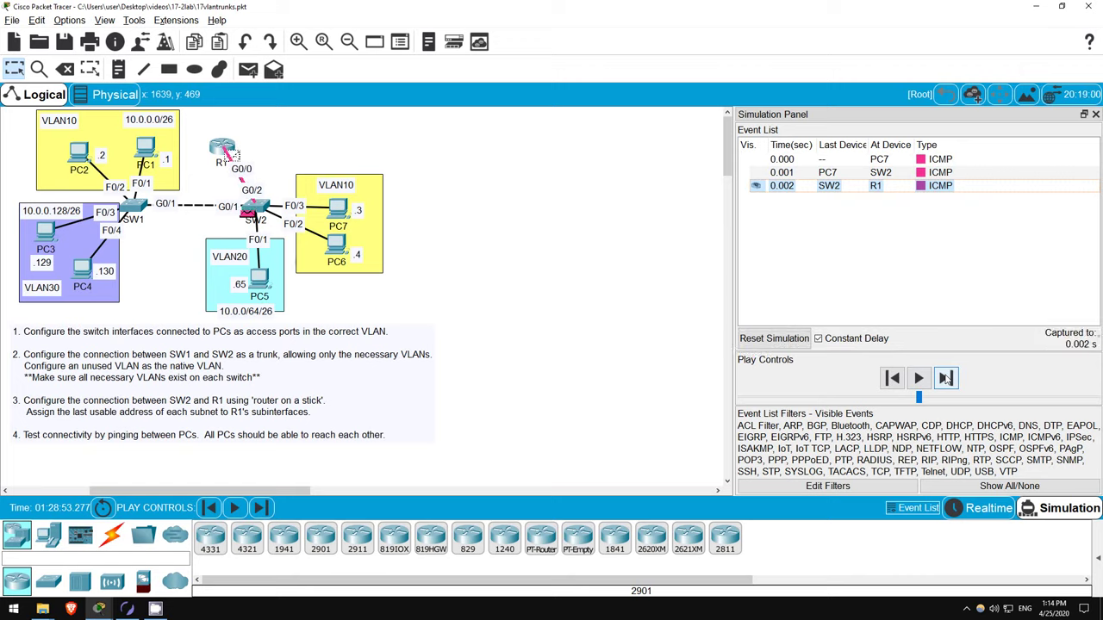
click(946, 378)
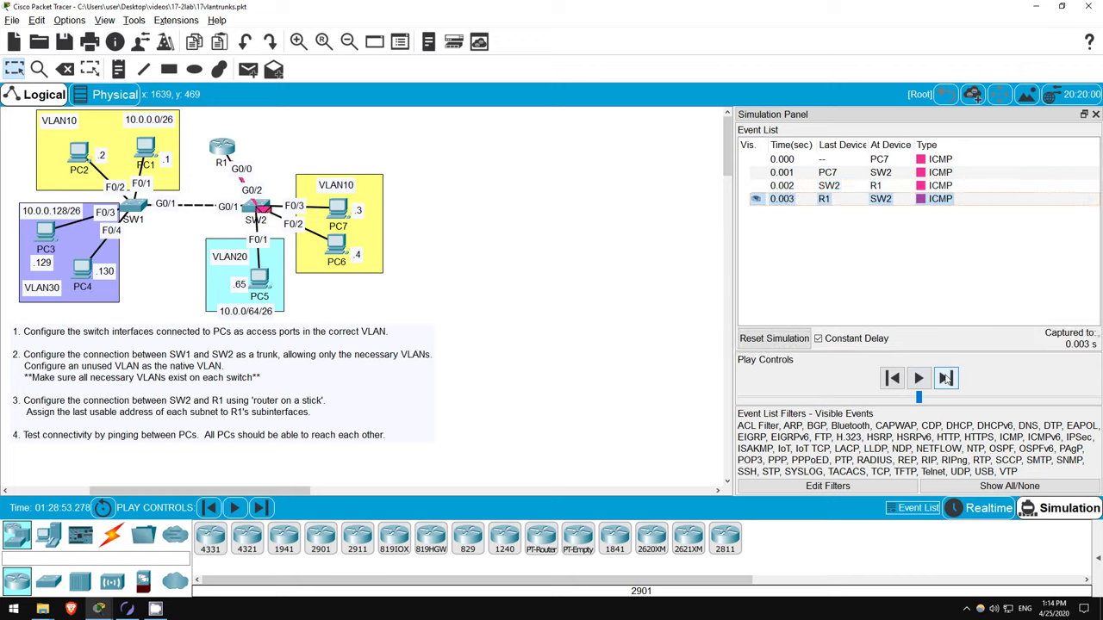
click(946, 378)
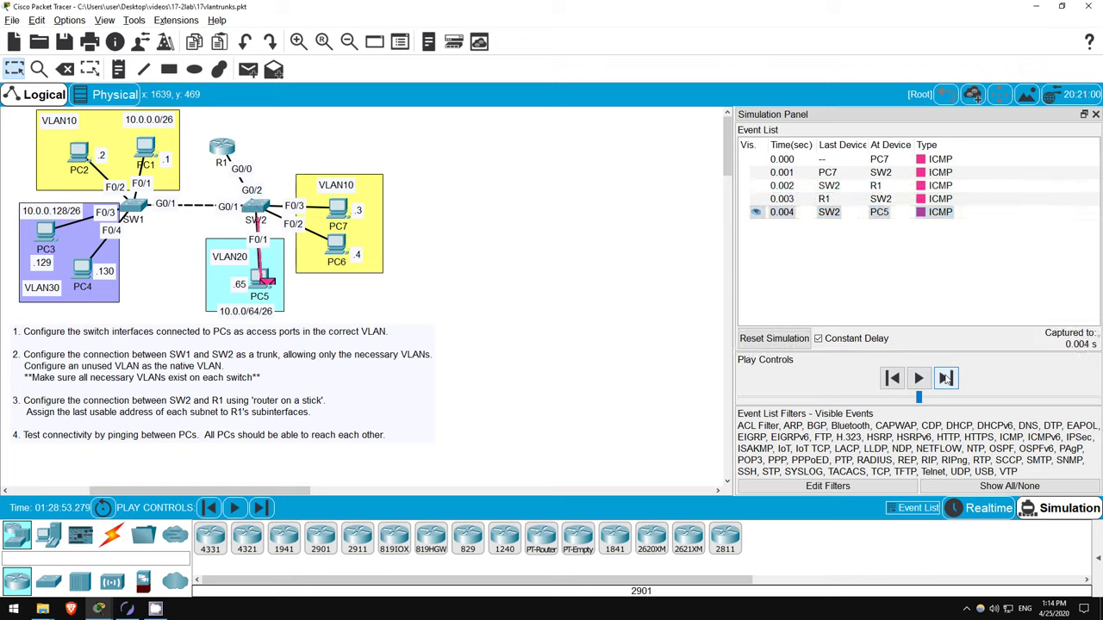
click(946, 378)
click(946, 378)
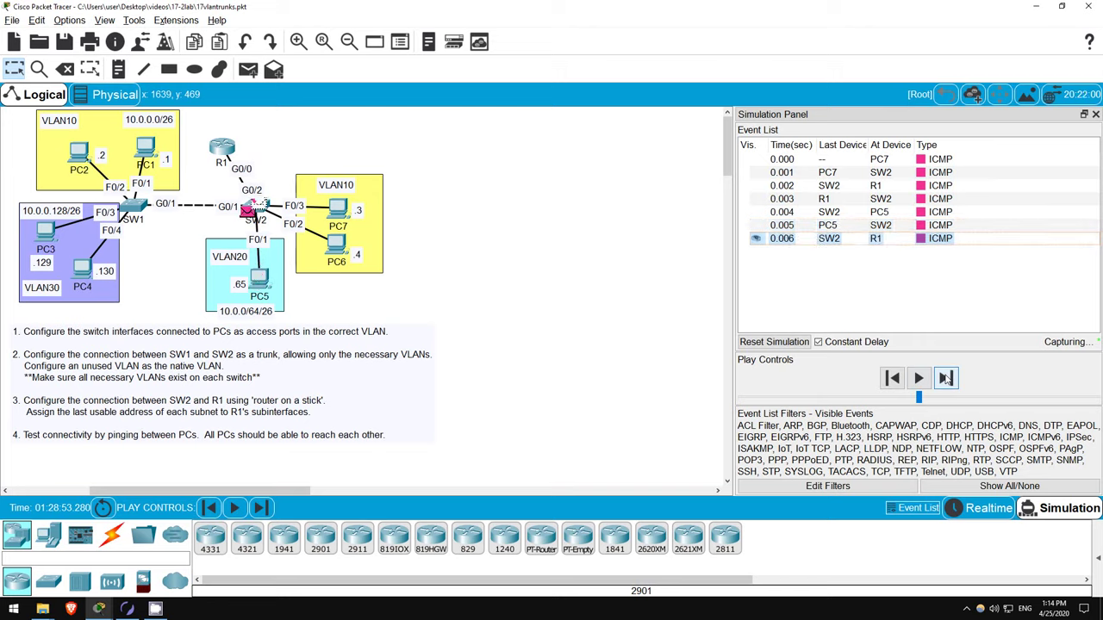
click(946, 378)
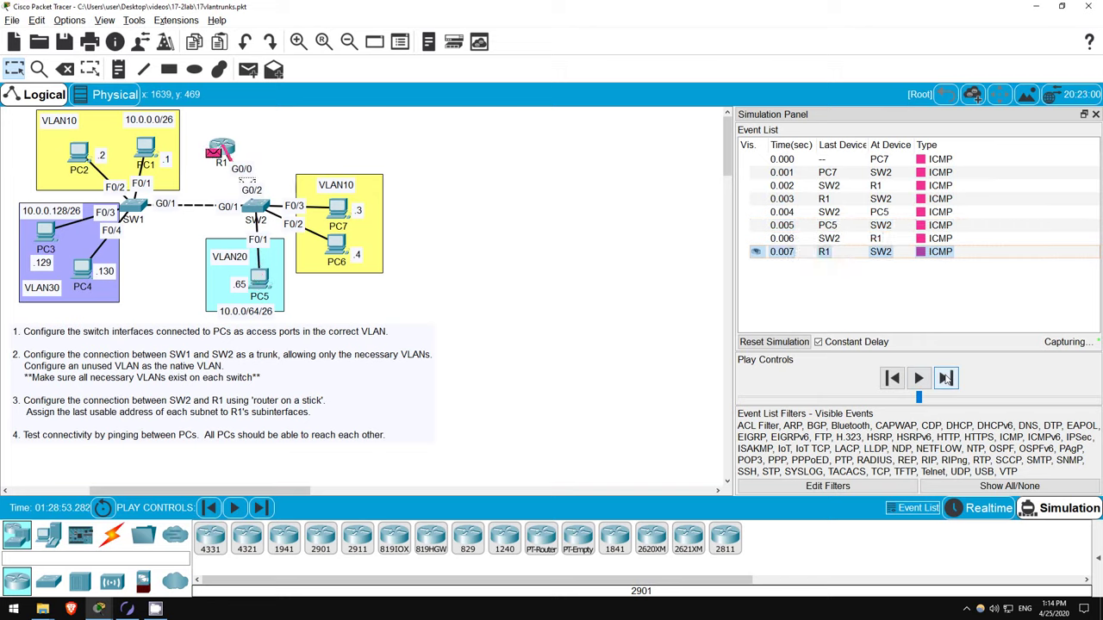
click(946, 378)
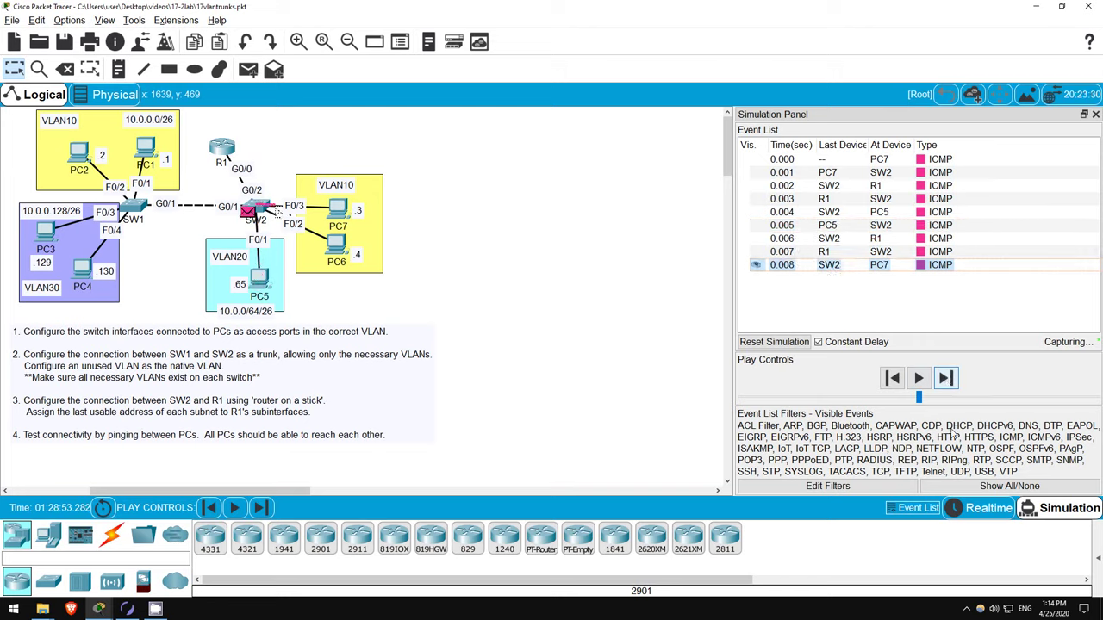
click(974, 508)
click(336, 209)
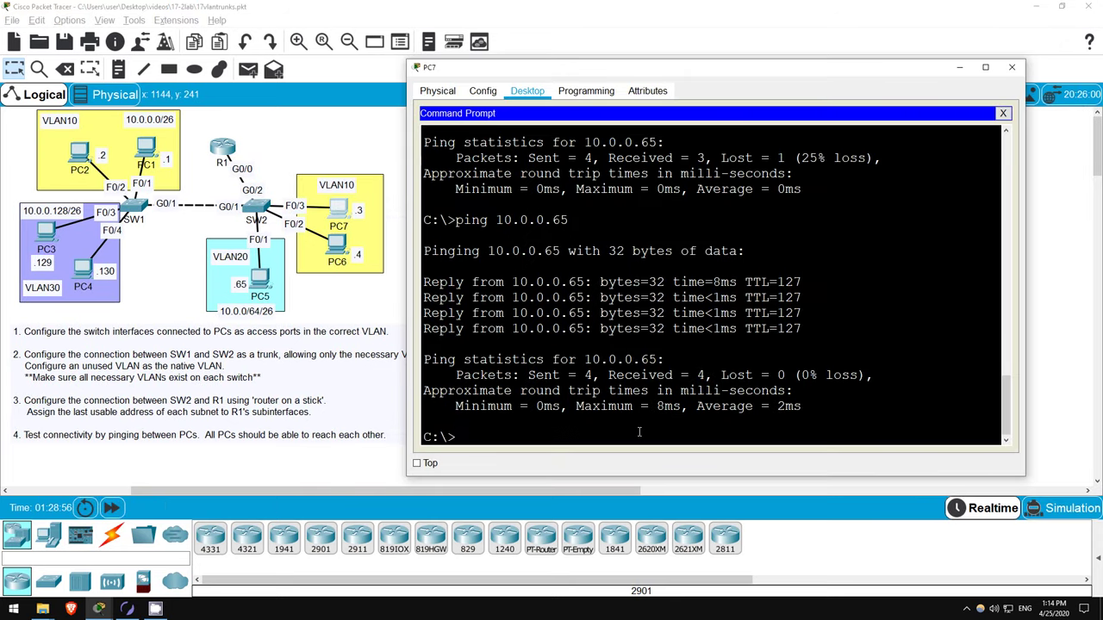
Ping PC3 at 10.0.0.129 from PC7 and review the 3 of 4 replies.
key(Up)
key(BackSpace)
key(Return)
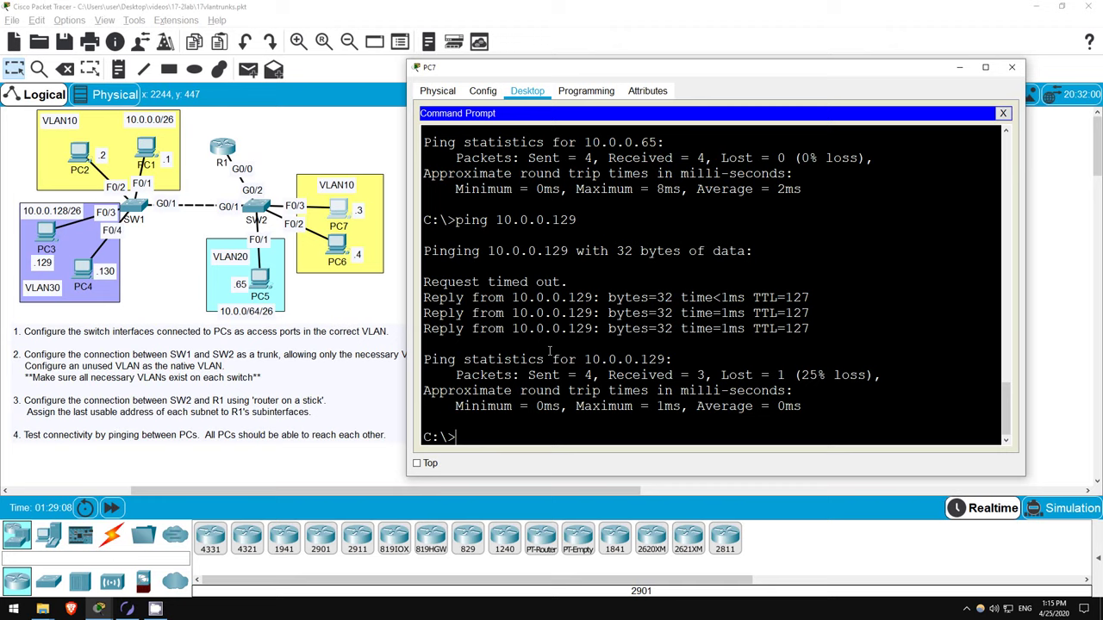
drag(424, 296, 623, 416)
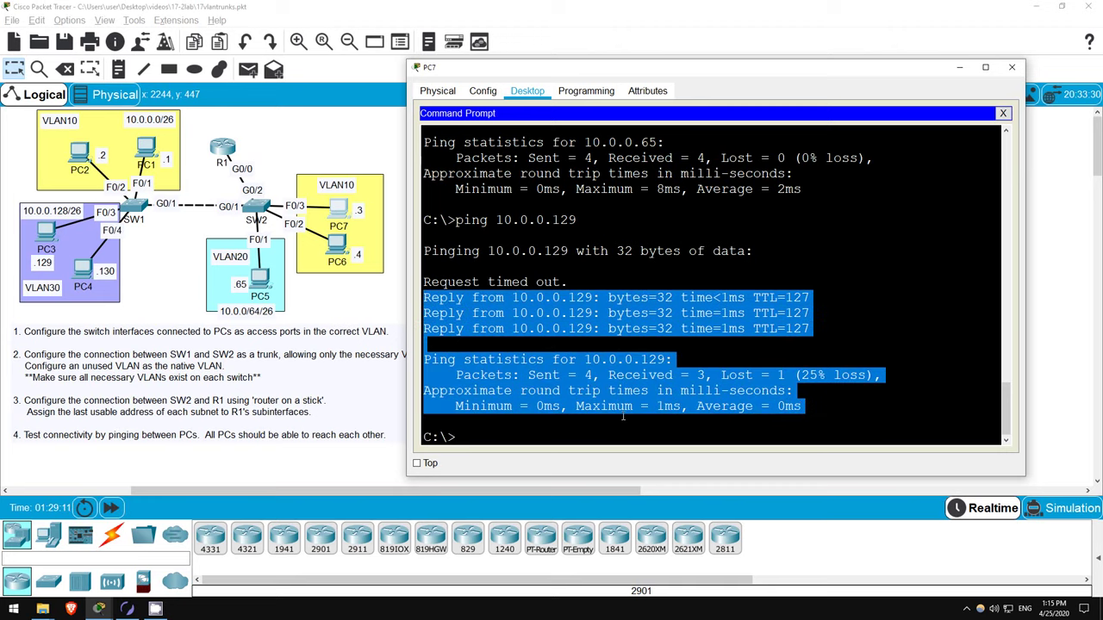
click(494, 437)
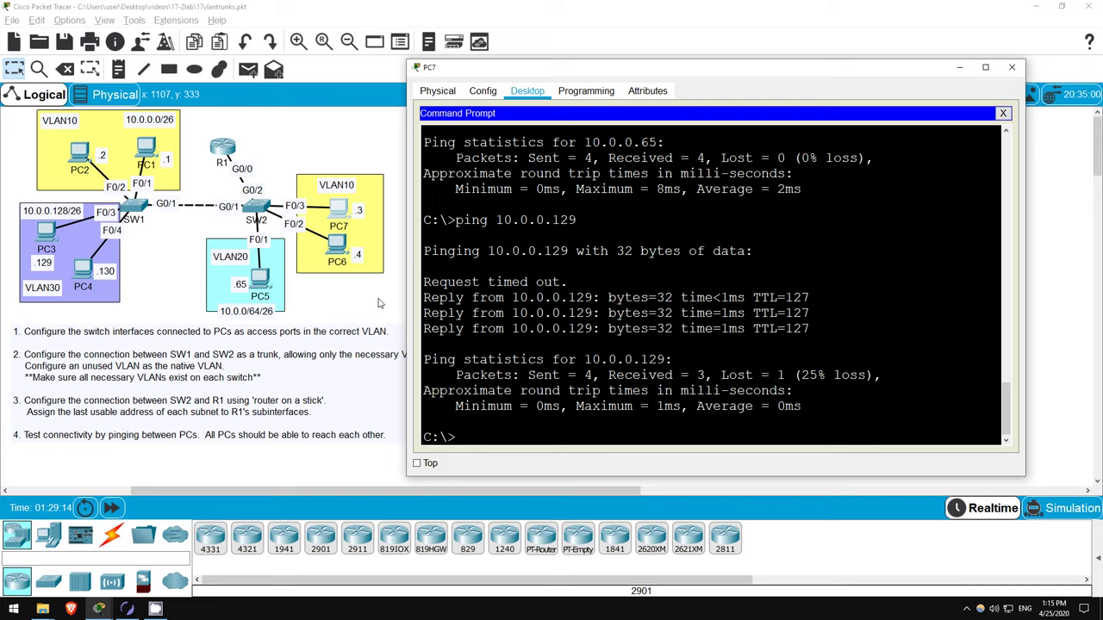
click(398, 268)
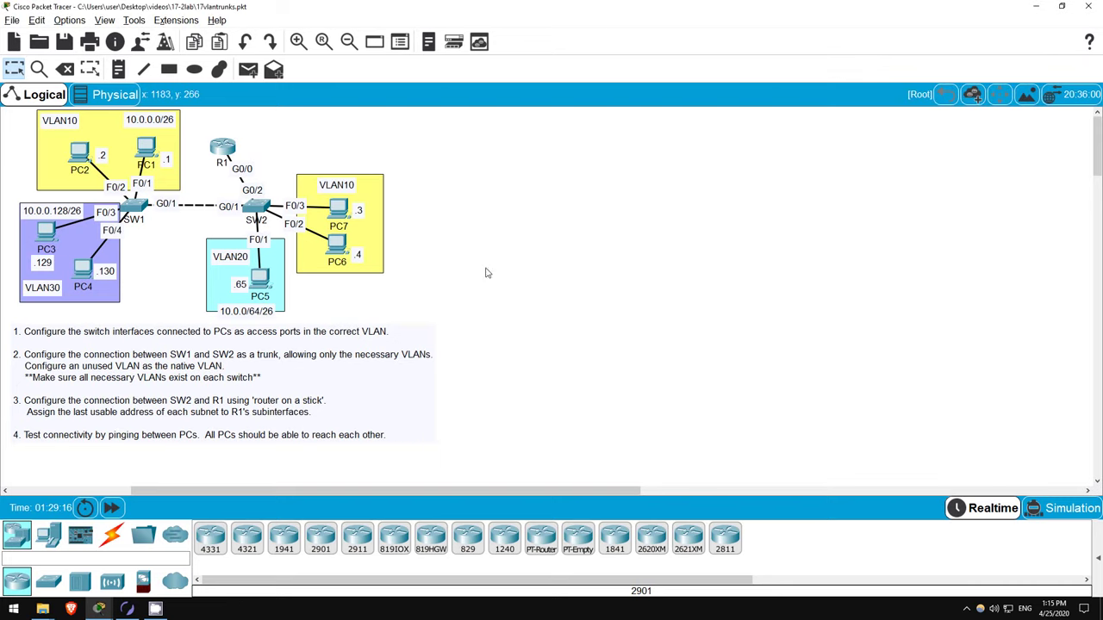
In Simulation mode, rerun PC7's ping to 10.0.0.129.
click(1058, 512)
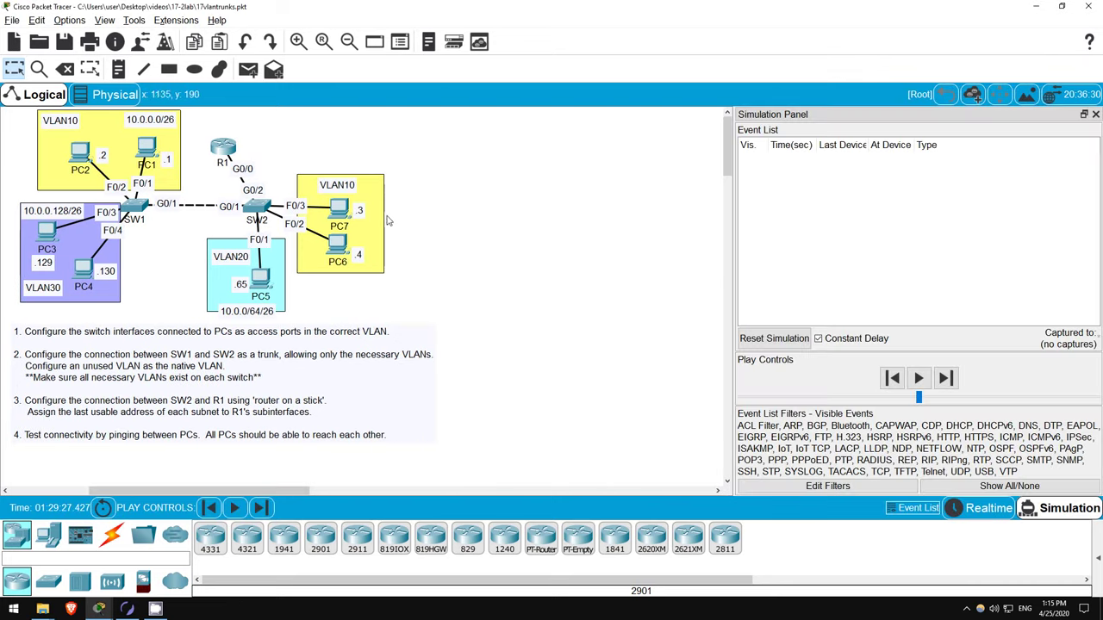
click(338, 216)
key(Up)
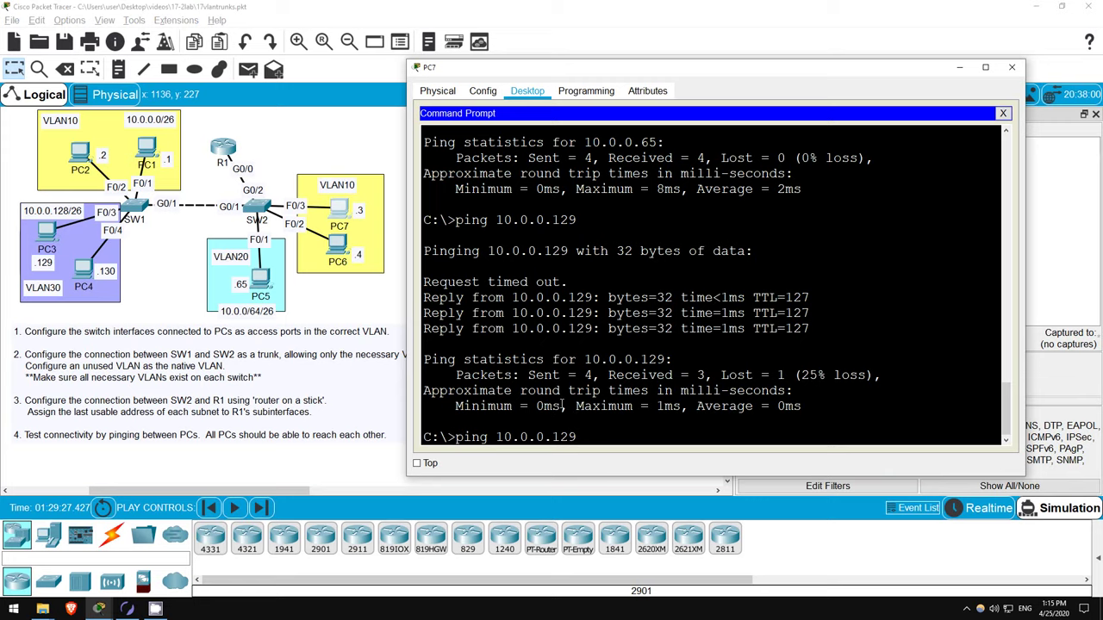
key(Return)
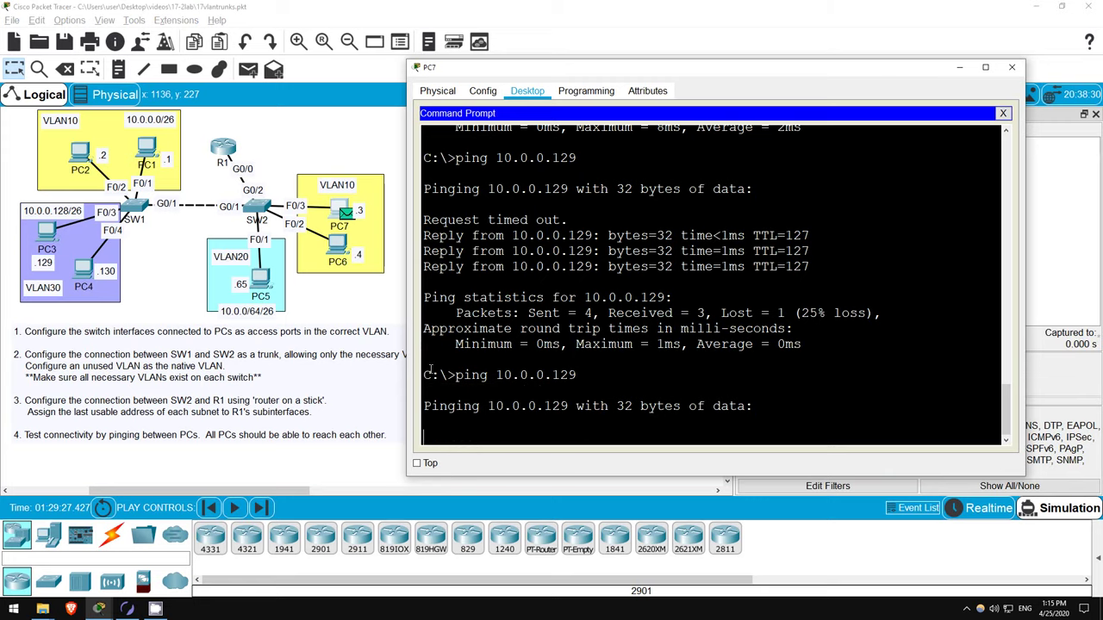
click(398, 305)
Step the ICMP request from PC7 through SW2, R1 and the SW1 trunk to PC3.
click(946, 378)
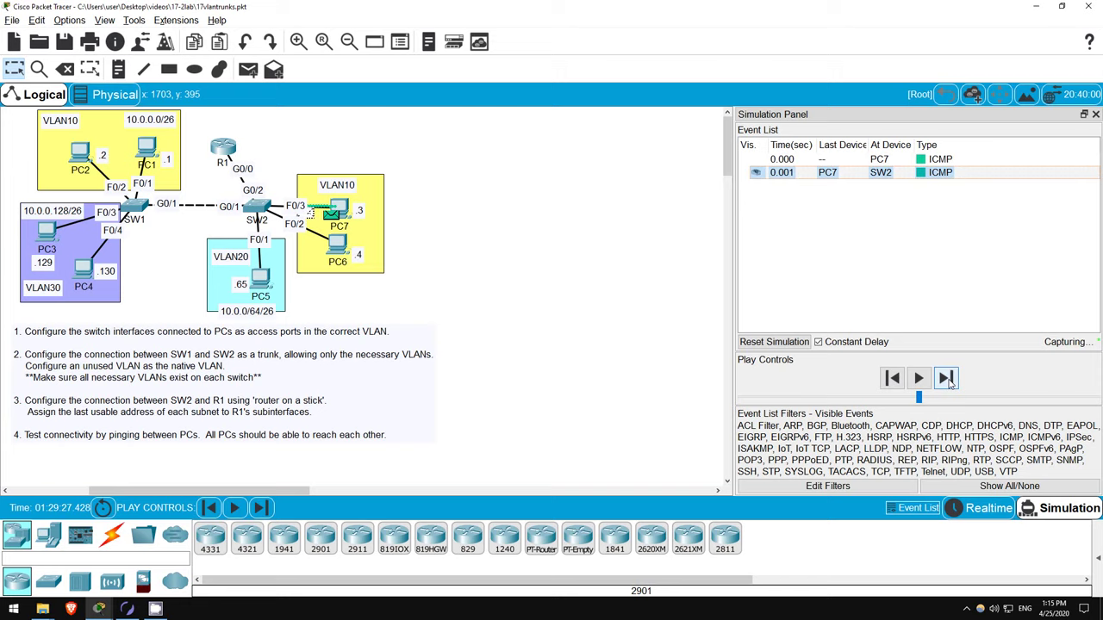
click(947, 378)
click(946, 378)
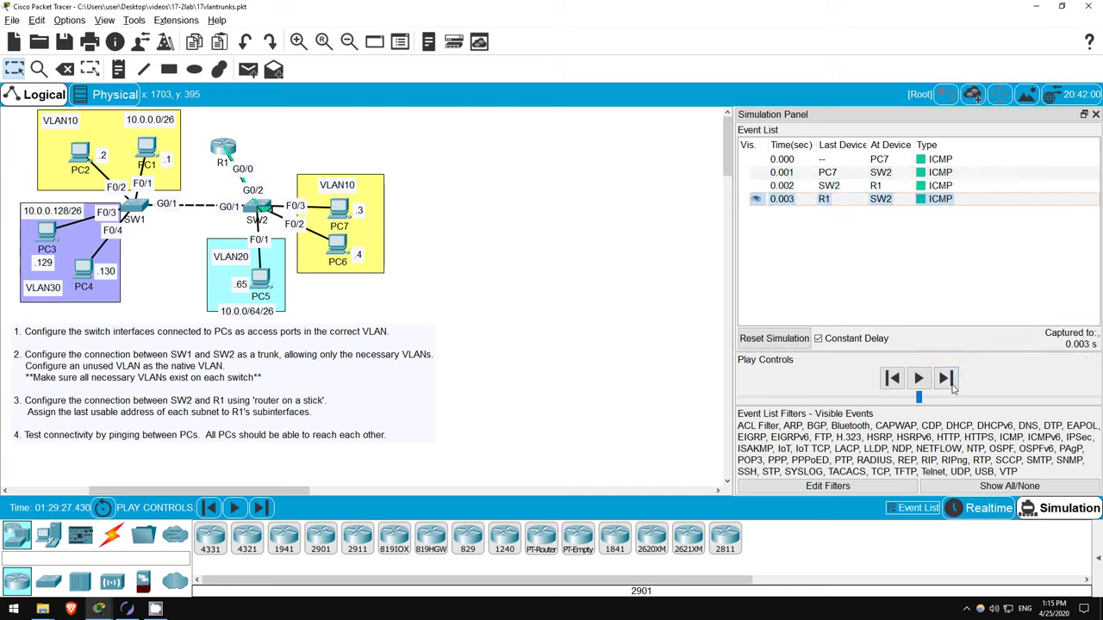
click(946, 379)
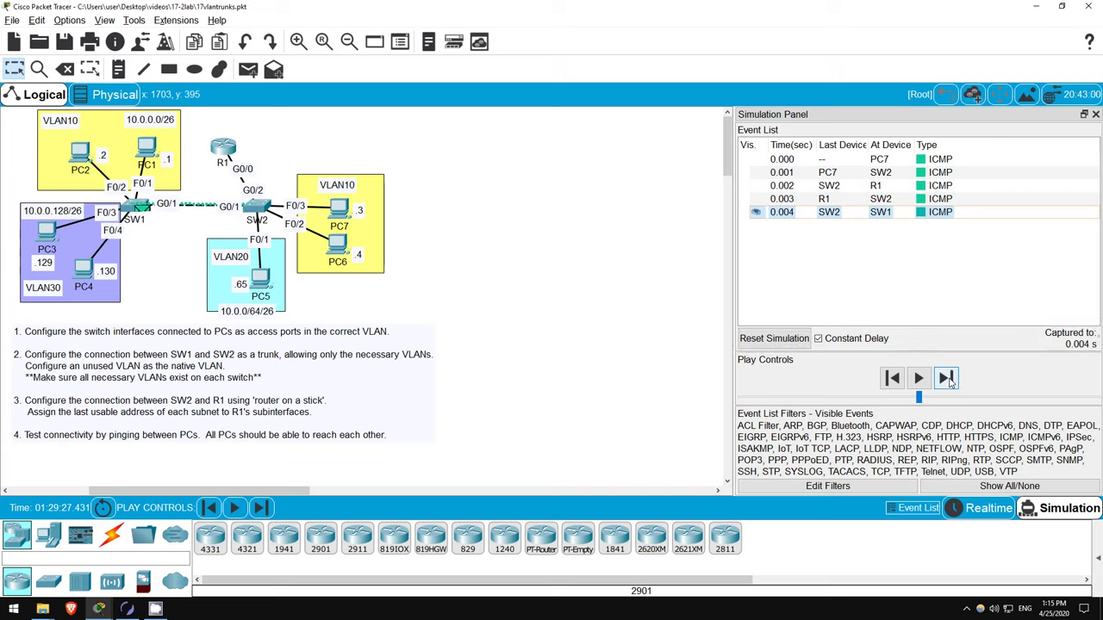
click(947, 378)
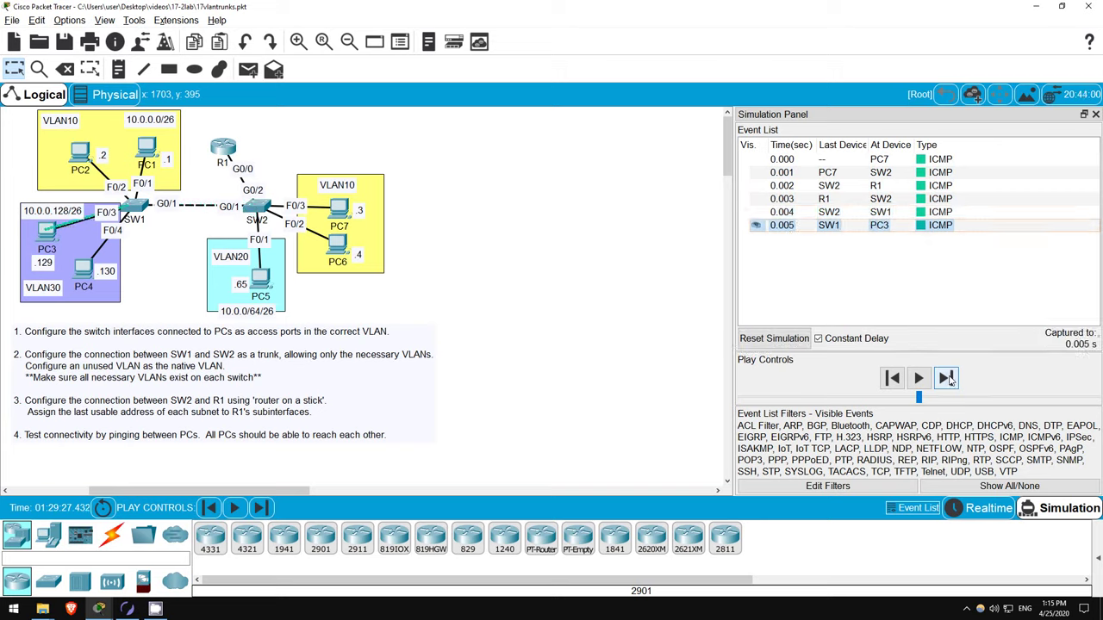
Step the reply from PC3 back through SW1, SW2 and R1 to PC7.
click(946, 379)
click(946, 379)
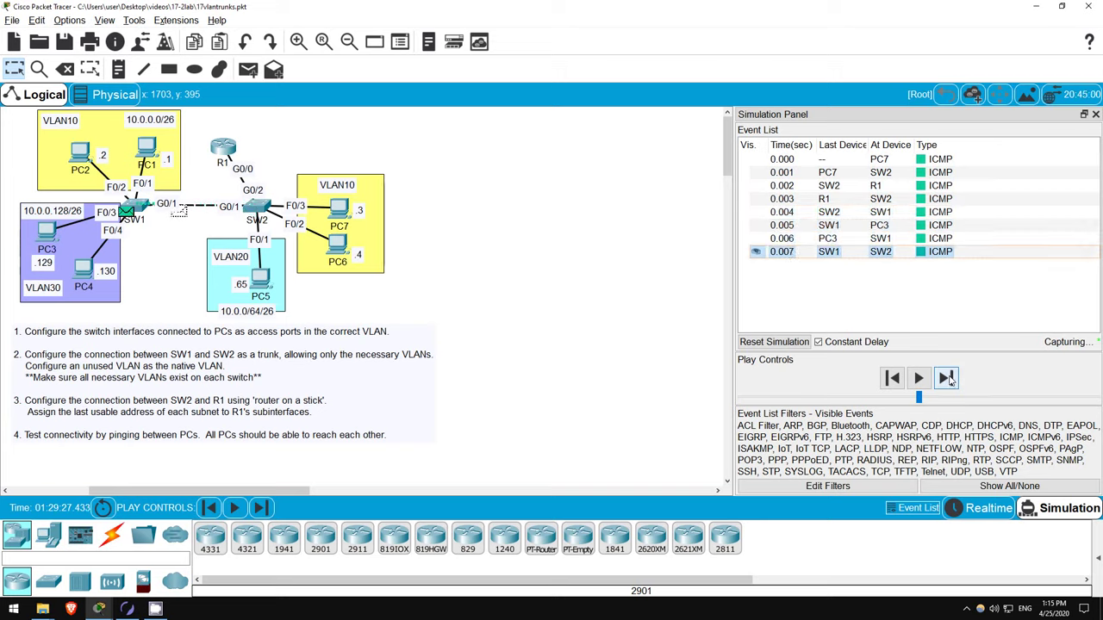
click(946, 378)
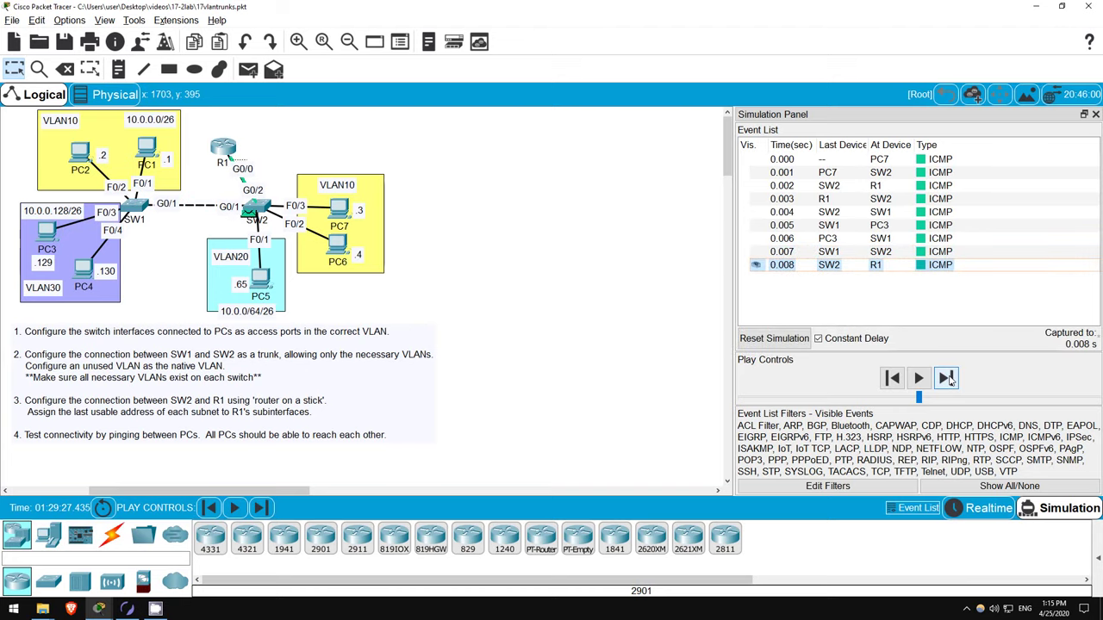
click(946, 379)
click(947, 378)
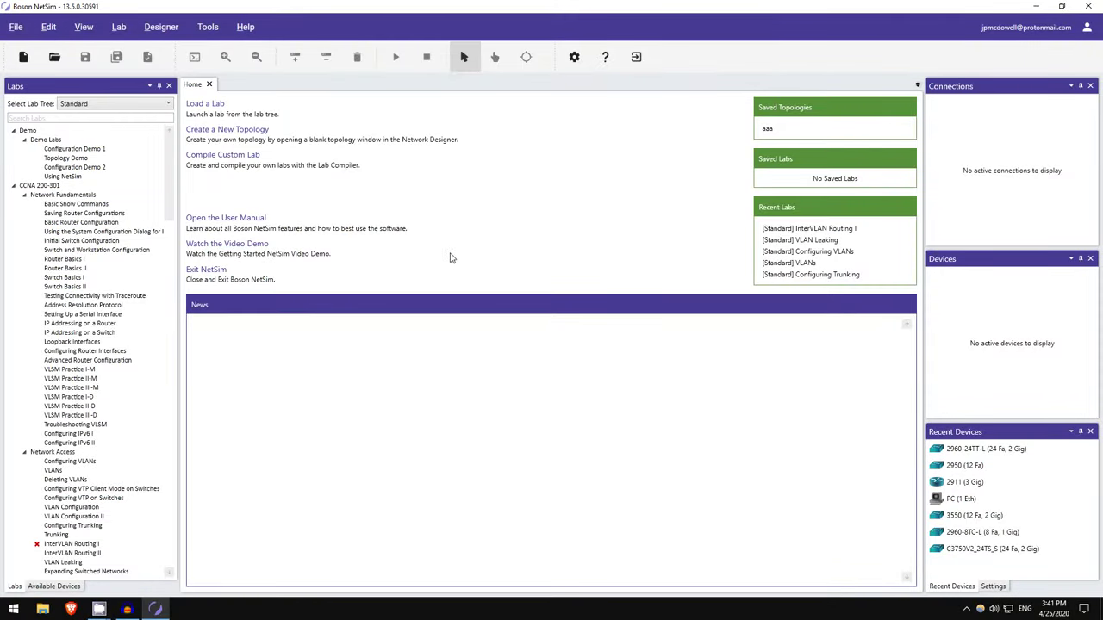
Select InterVLAN Routing I under Network Access and load the lab.
scroll(135, 386, down, 3)
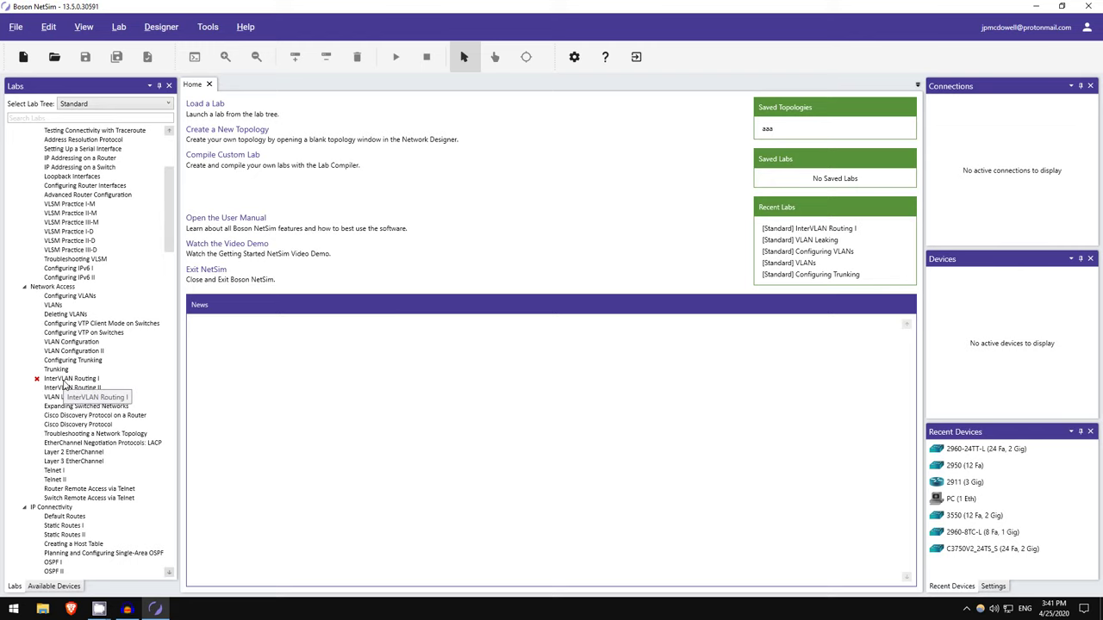
click(64, 380)
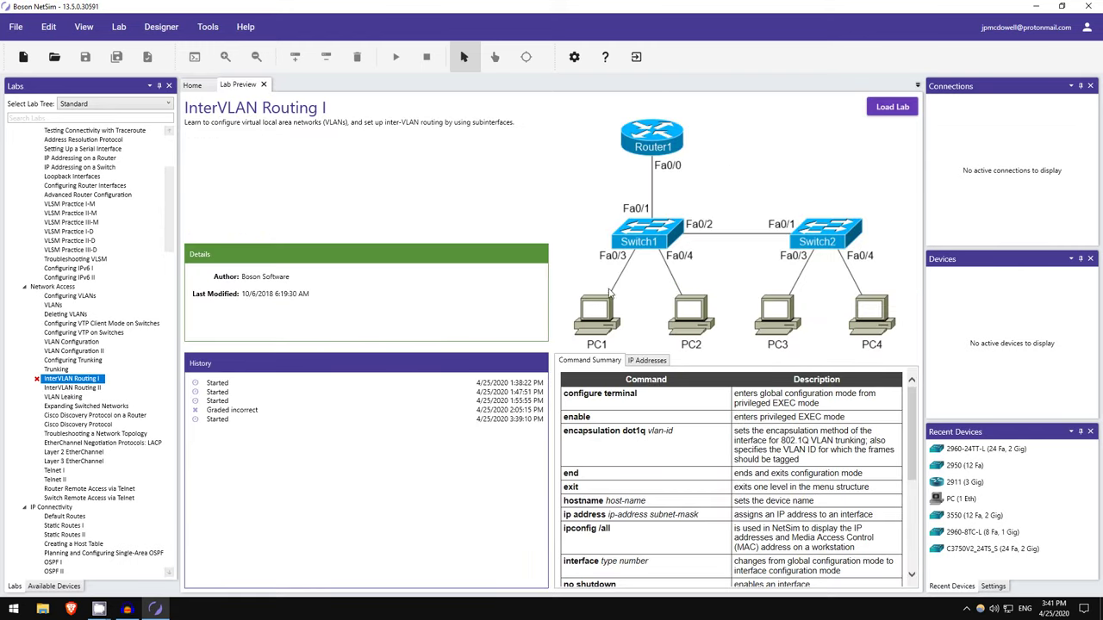
click(893, 107)
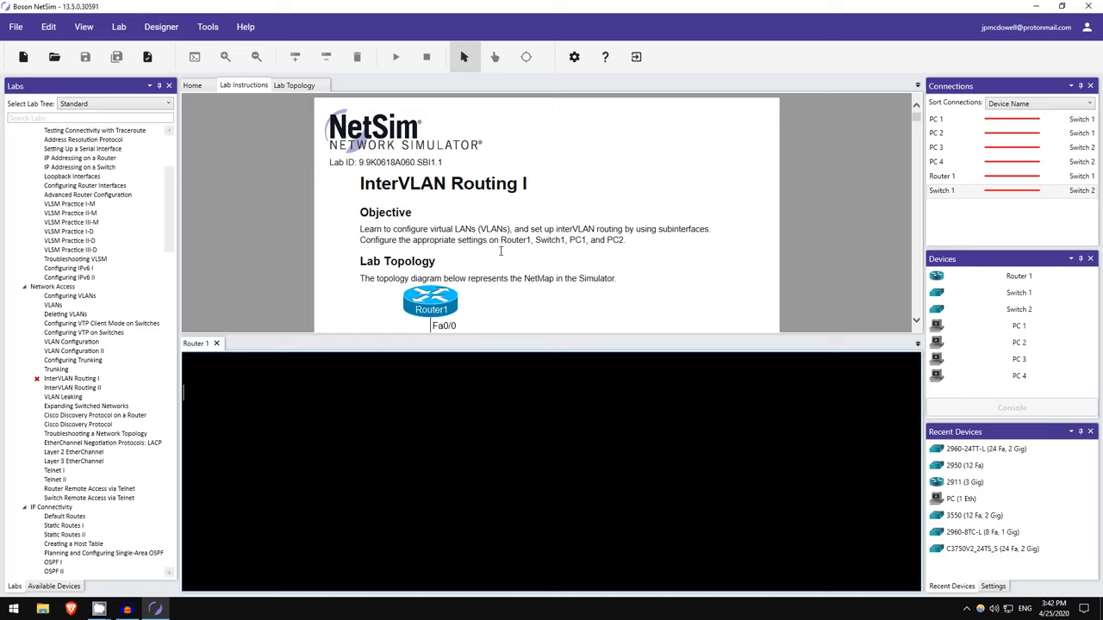
Scroll the Lab Instructions past the Command Summary to Router1's 192.168.100.1/.129 addressing tables.
scroll(504, 235, down, 3)
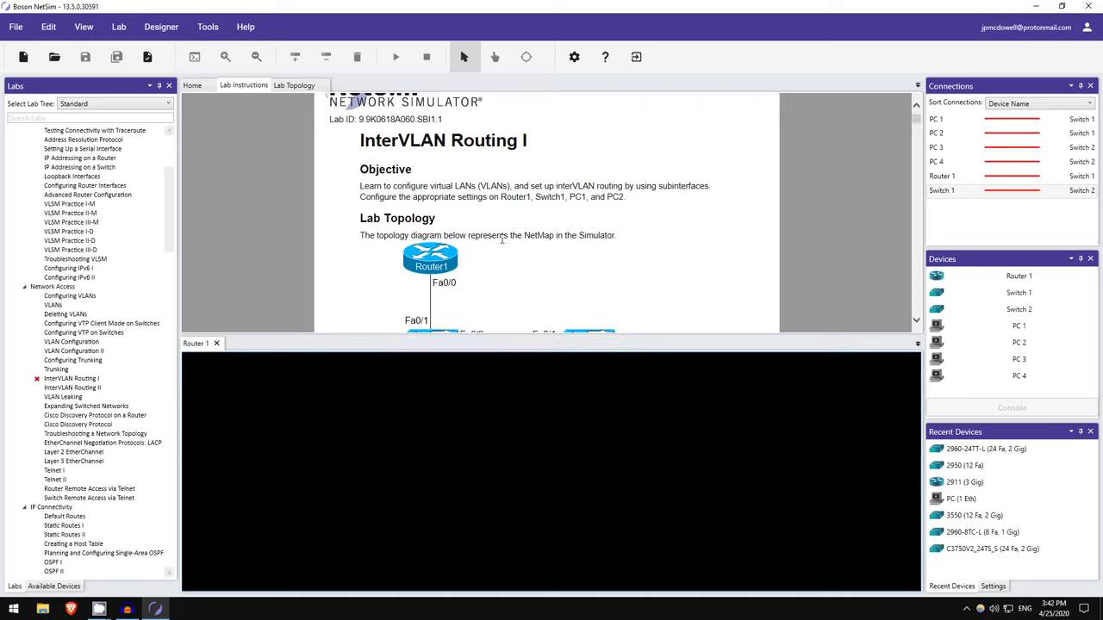
scroll(568, 270, down, 1)
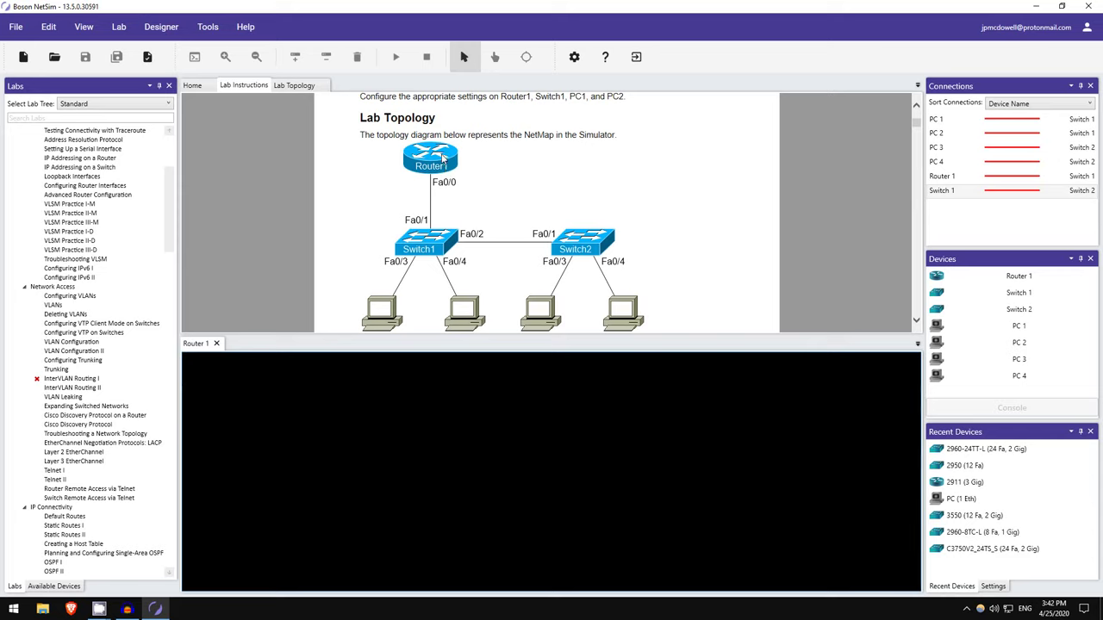
scroll(445, 164, down, 1)
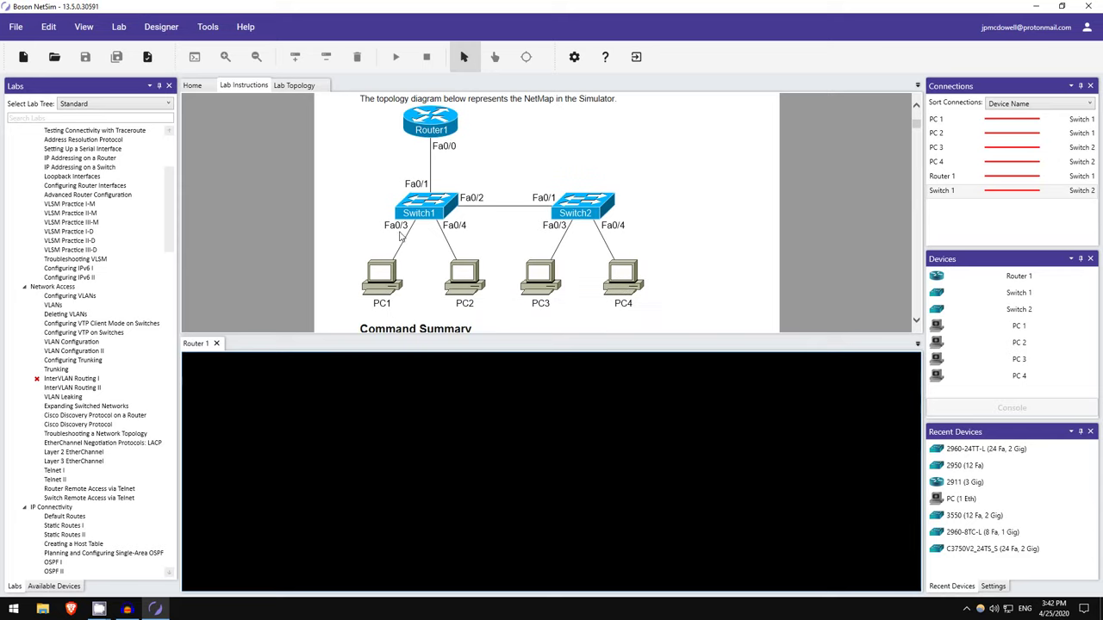
scroll(405, 226, down, 4)
scroll(416, 200, down, 2)
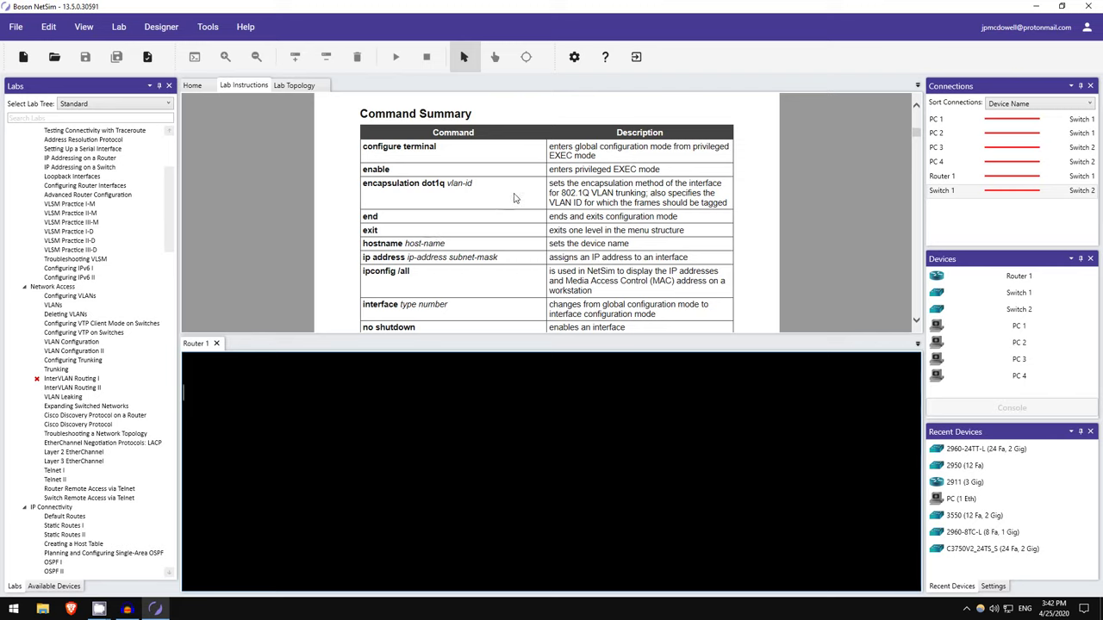
scroll(500, 182, down, 4)
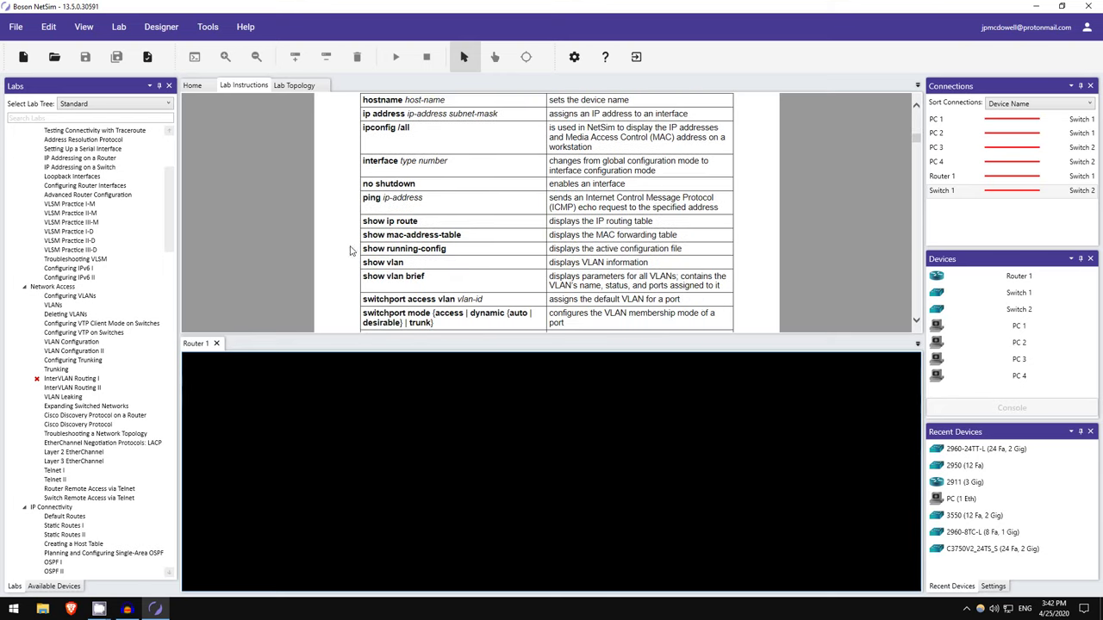
scroll(429, 268, down, 2)
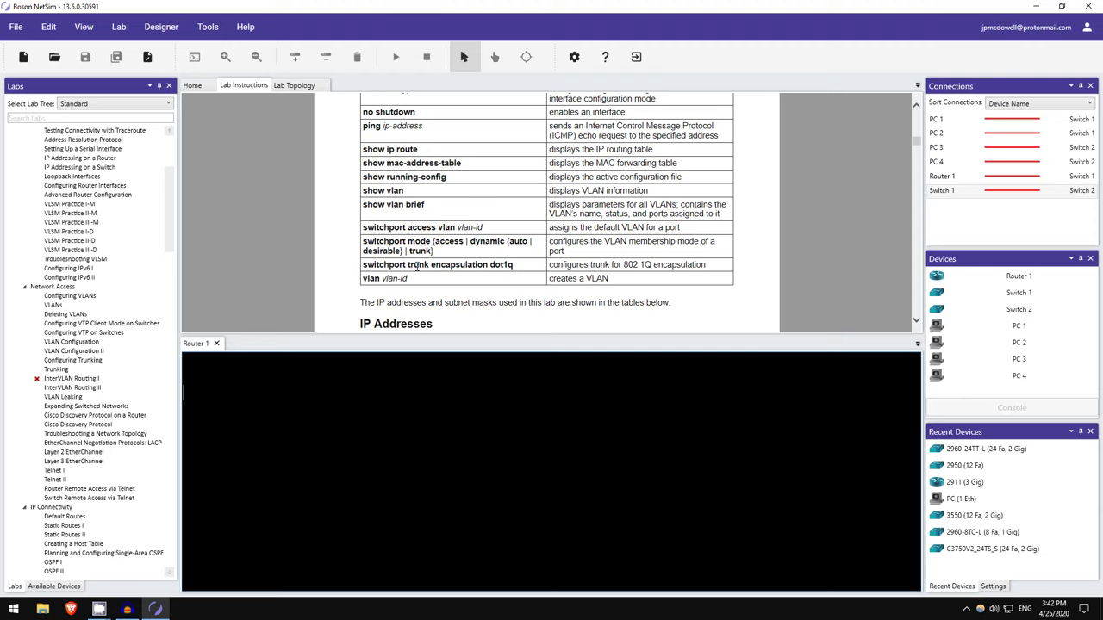
scroll(470, 266, down, 3)
scroll(424, 179, down, 1)
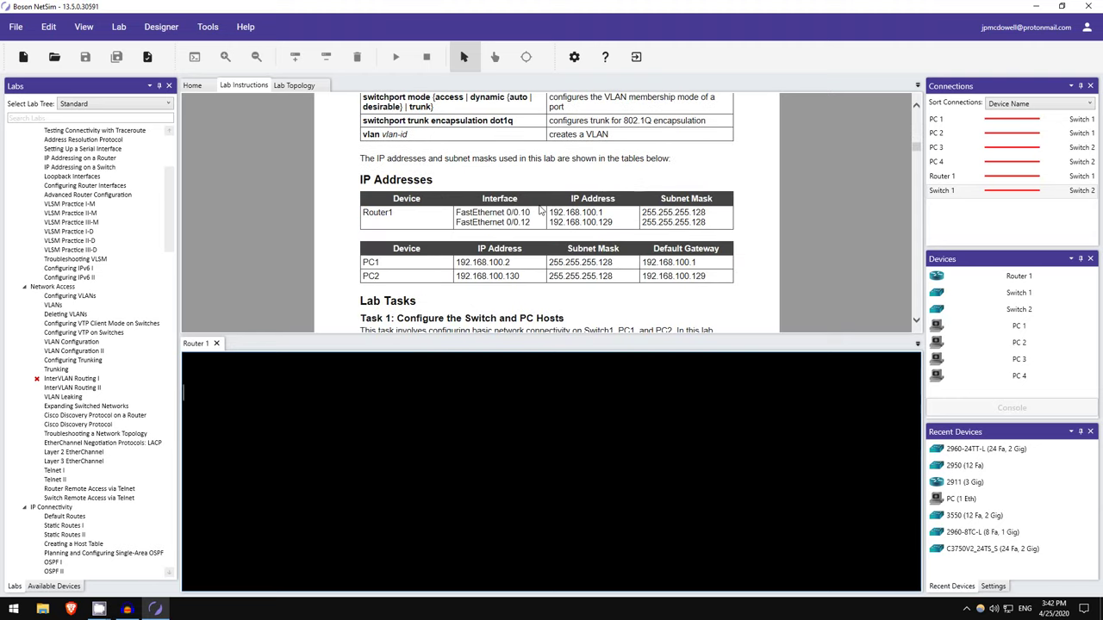
scroll(507, 200, down, 4)
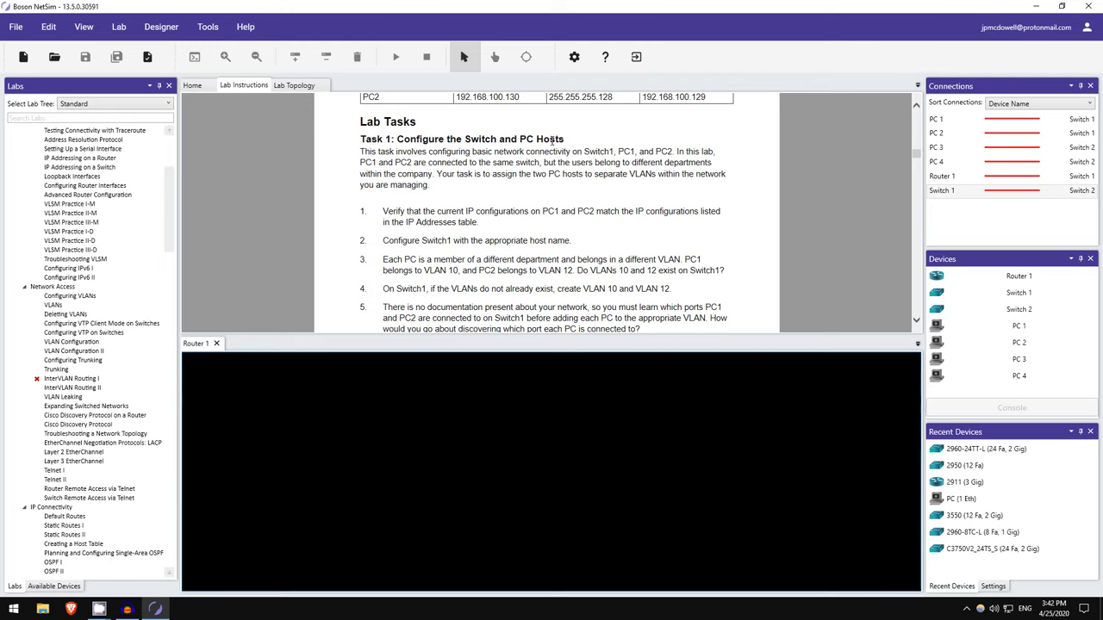
scroll(500, 170, down, 4)
scroll(500, 169, down, 2)
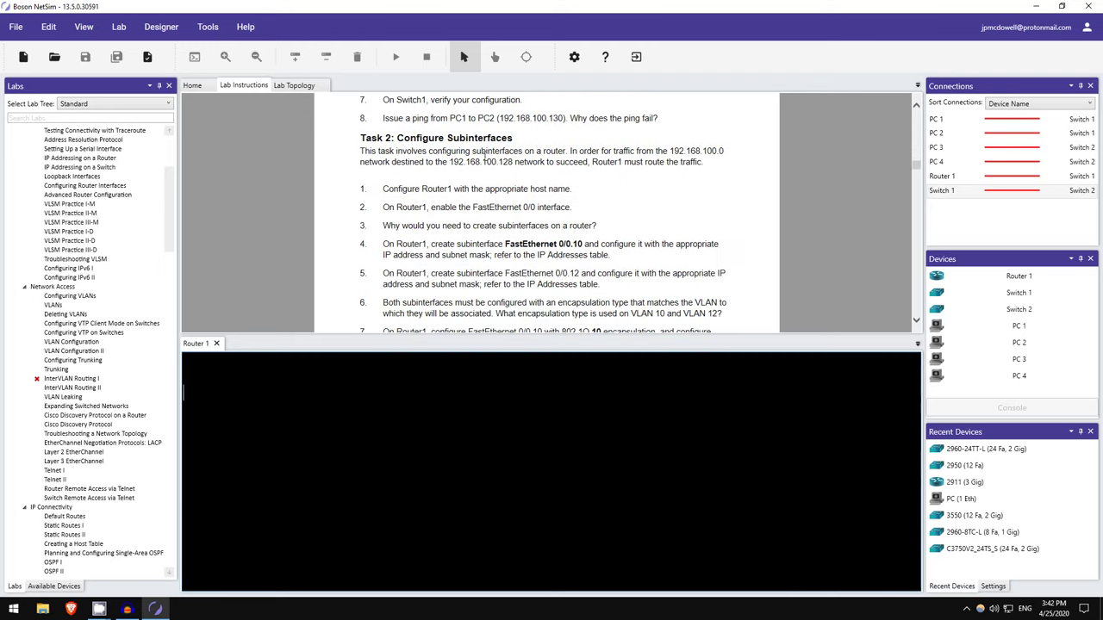
scroll(477, 138, down, 5)
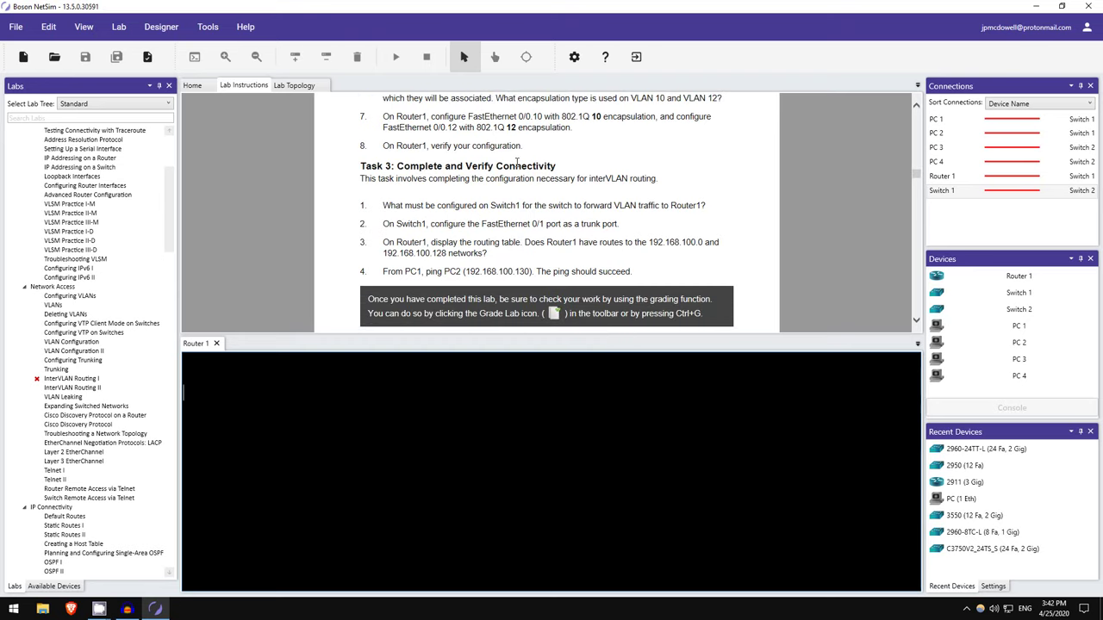
scroll(517, 164, up, 6)
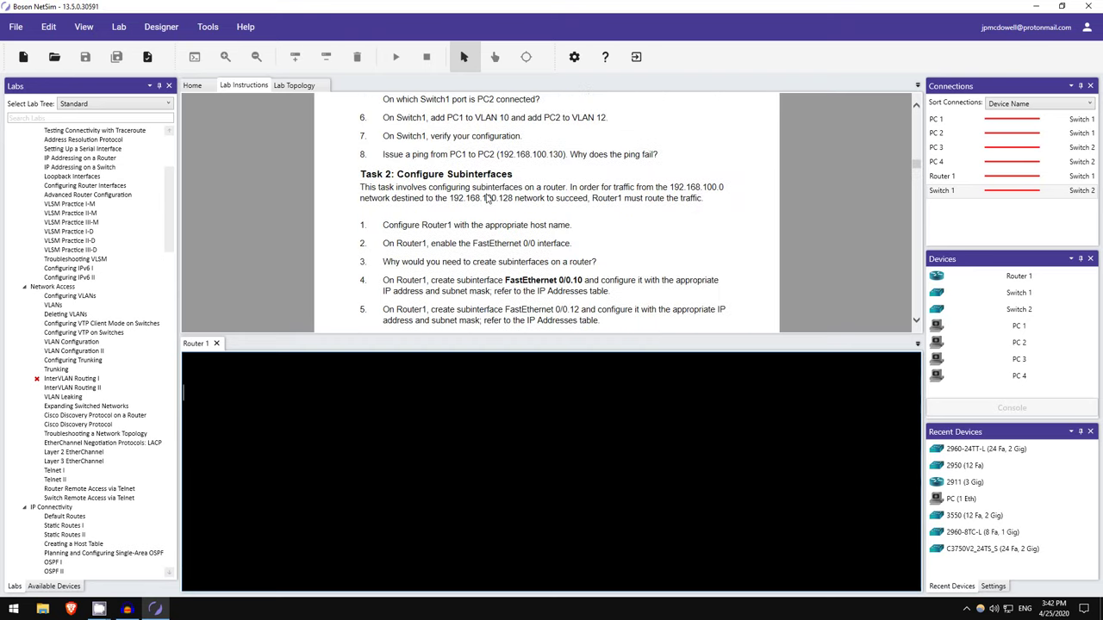
scroll(416, 225, down, 2)
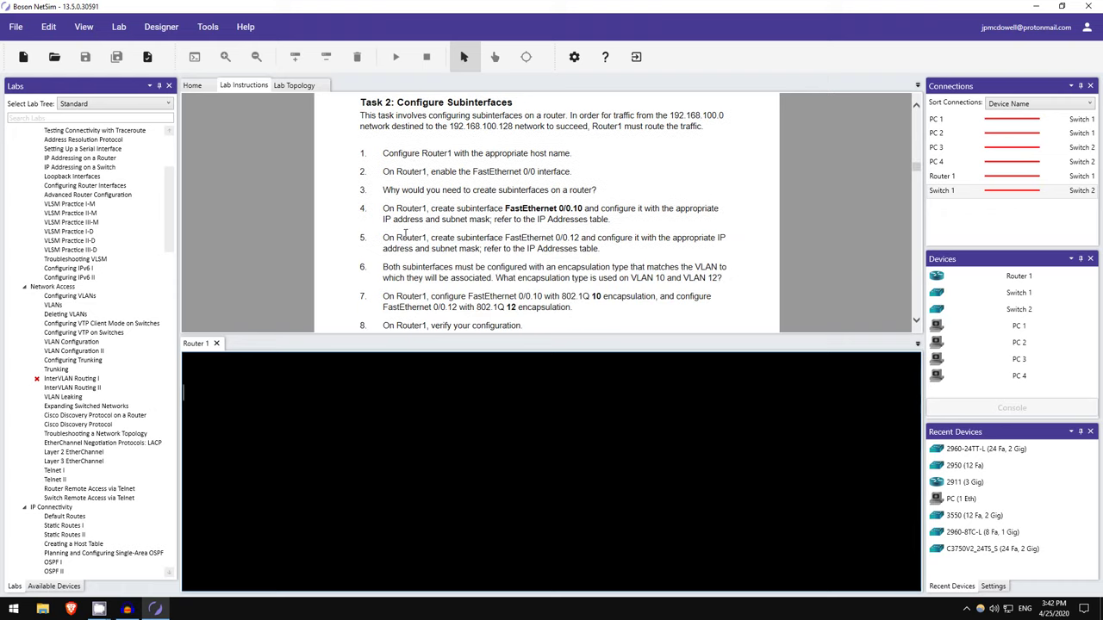
scroll(373, 228, up, 9)
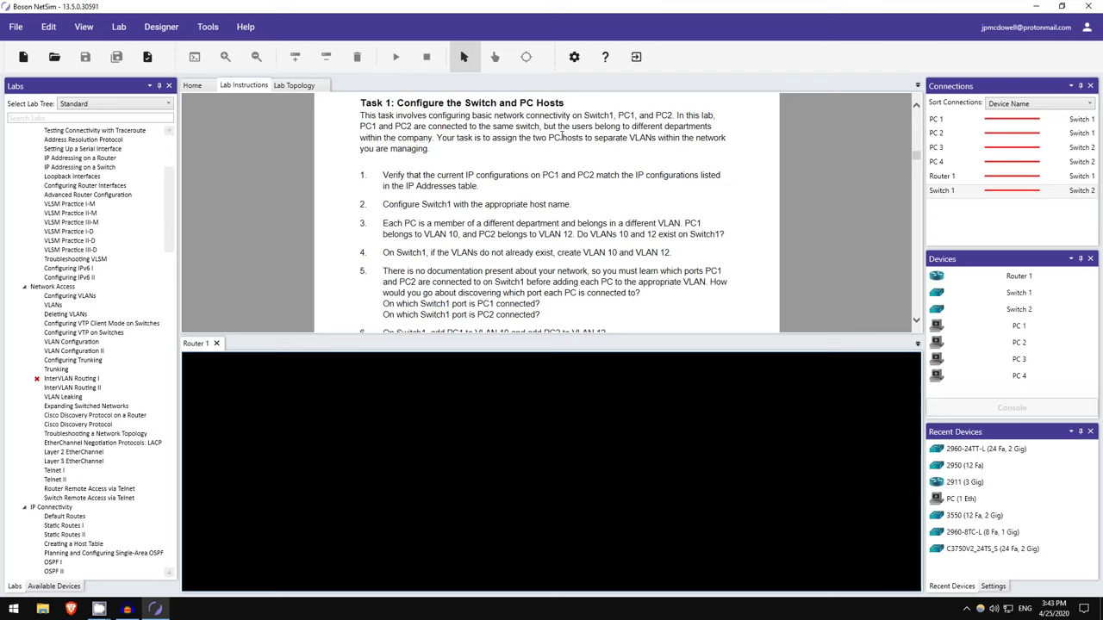
scroll(397, 185, down, 1)
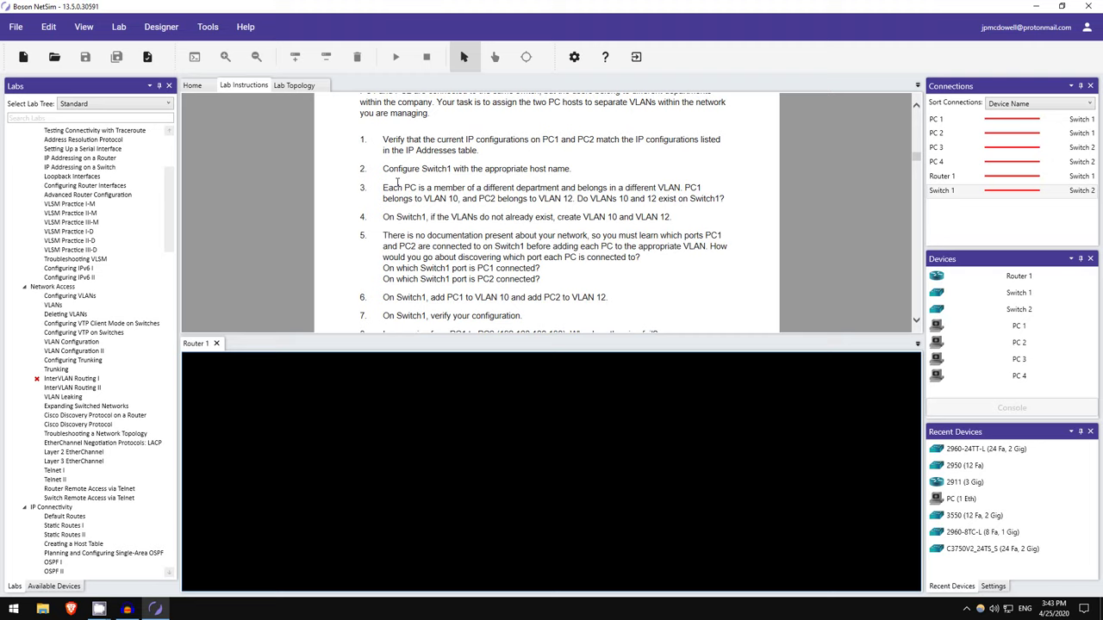
scroll(390, 130, down, 1)
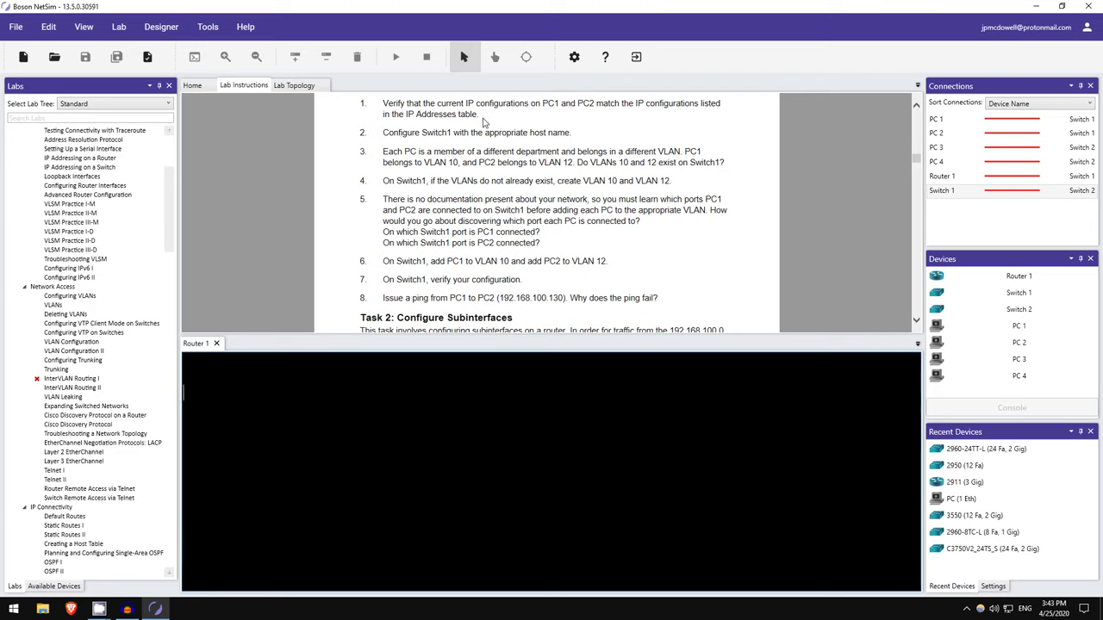
scroll(483, 129, up, 3)
scroll(478, 149, up, 1)
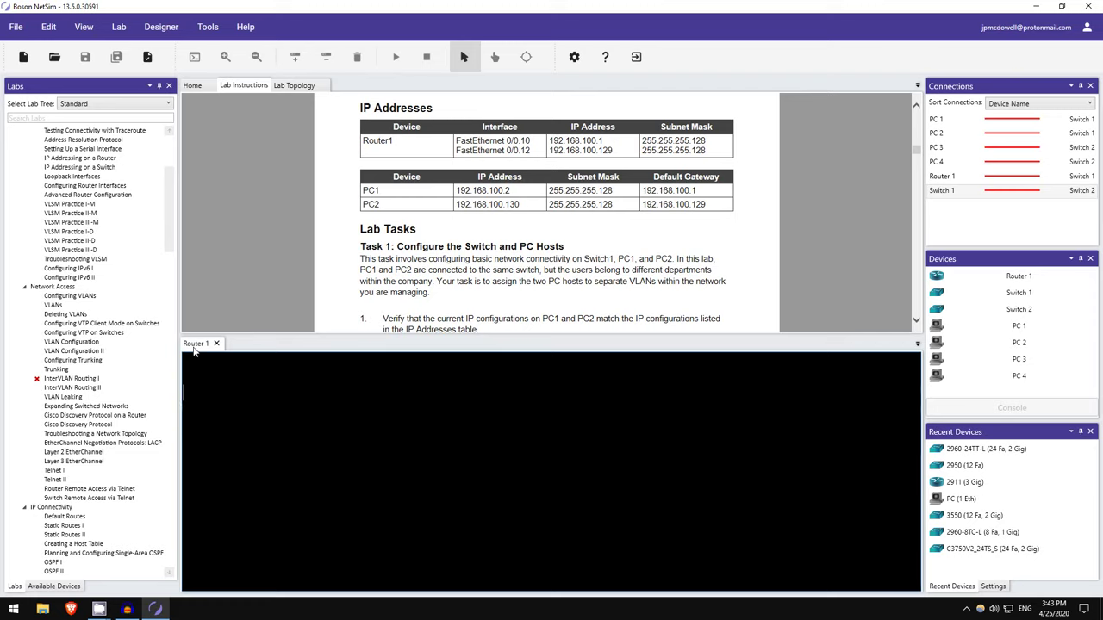
Wake Router 1's console, open consoles for PC 1, PC 2 and Switch 1, then show PC 1.
key(Return)
key(Return)
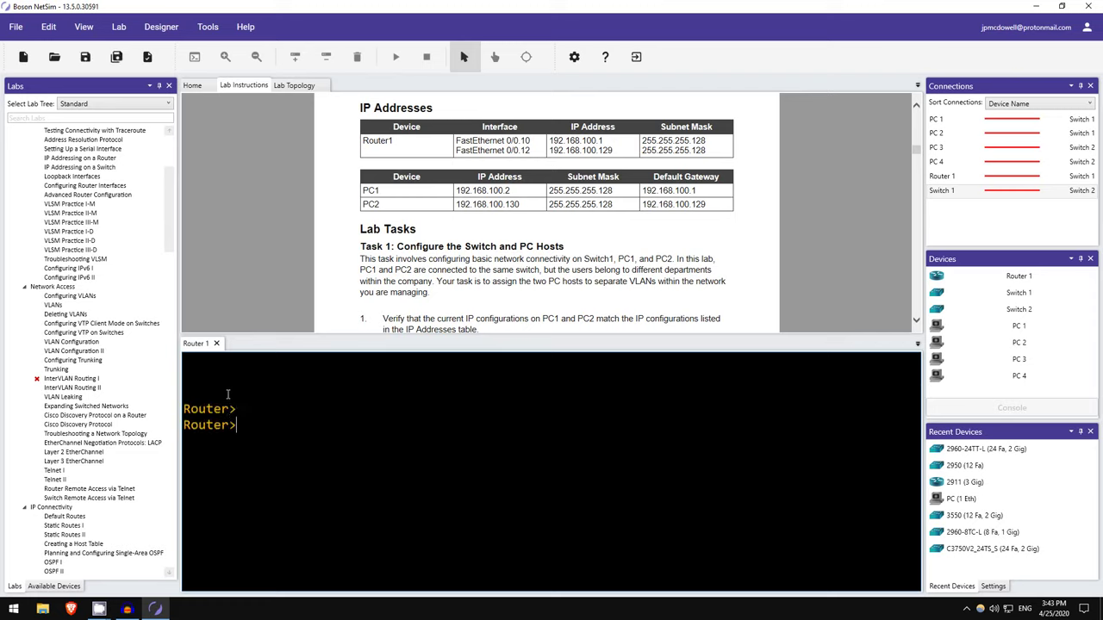
key(Return)
key(Return)
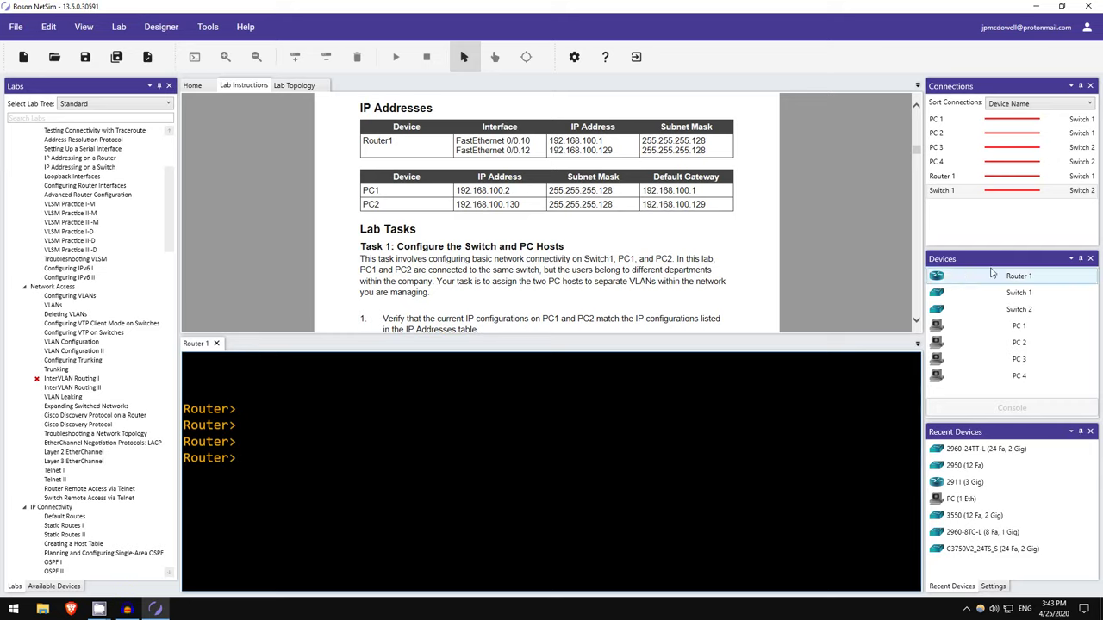
click(972, 328)
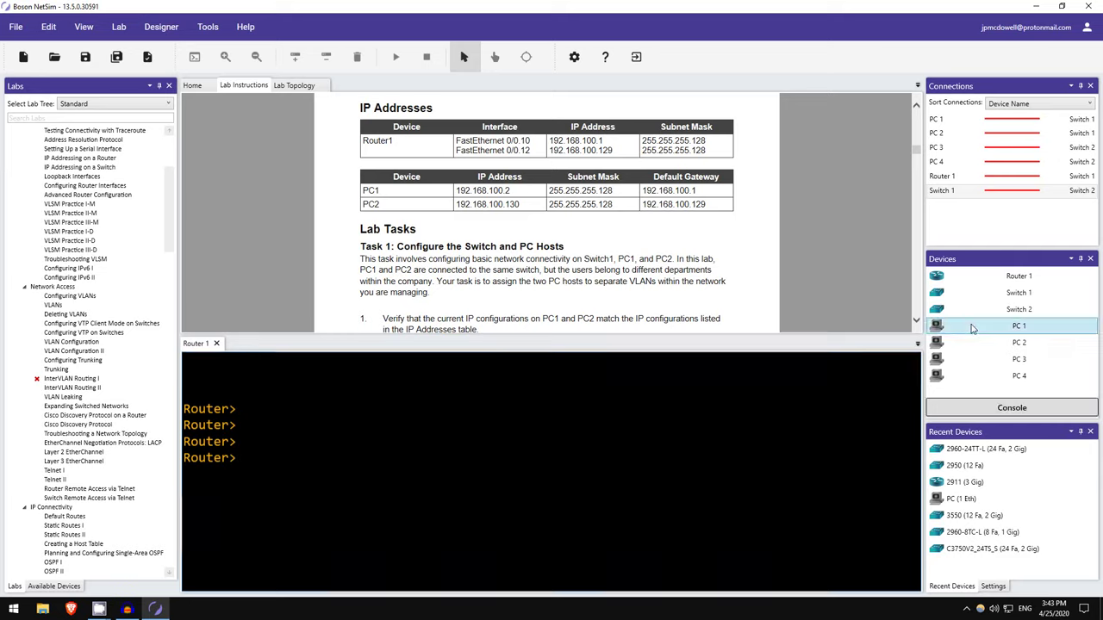
click(991, 409)
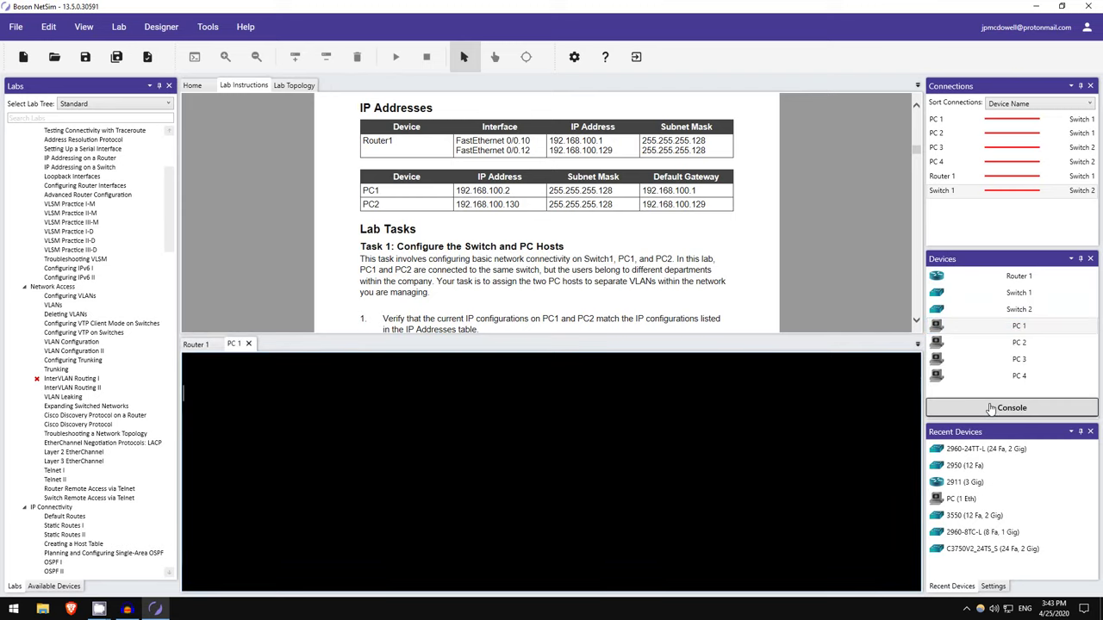
click(1000, 345)
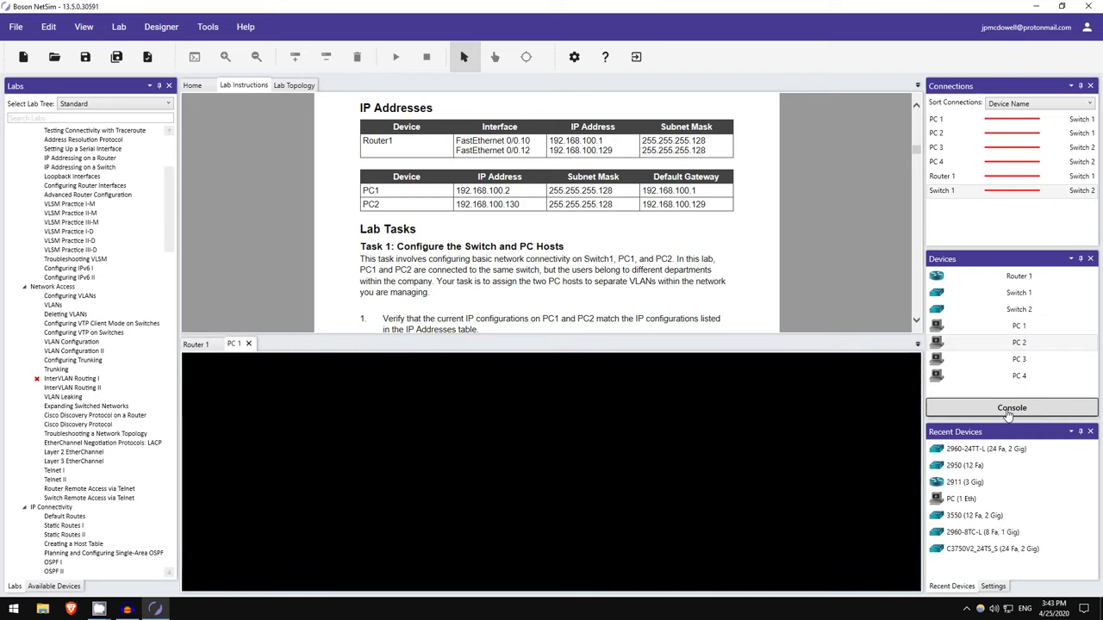
click(1008, 411)
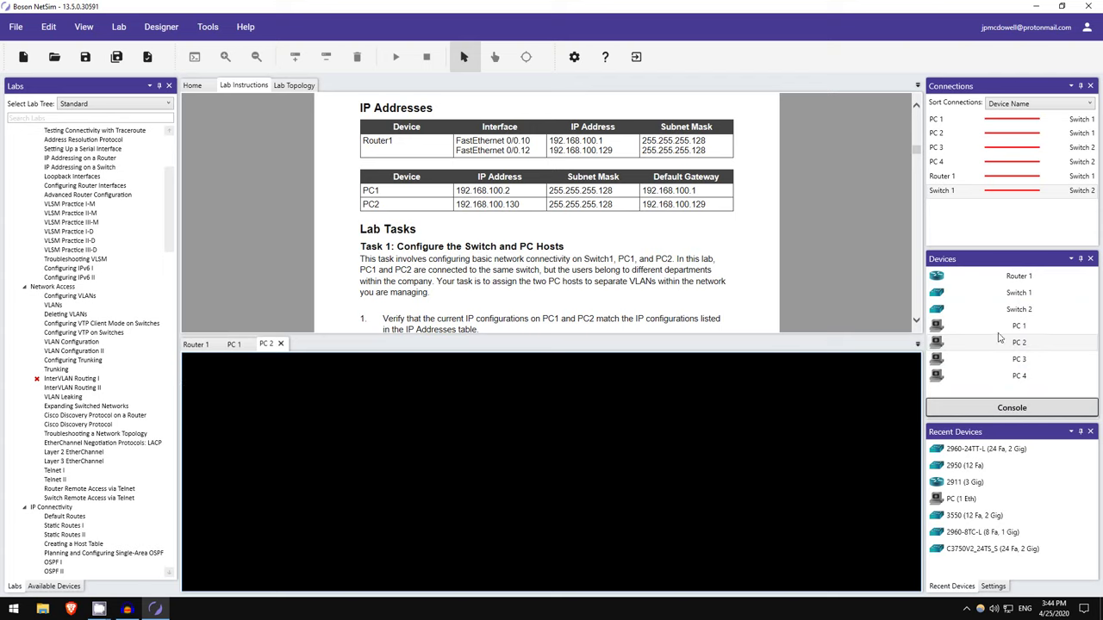
click(991, 295)
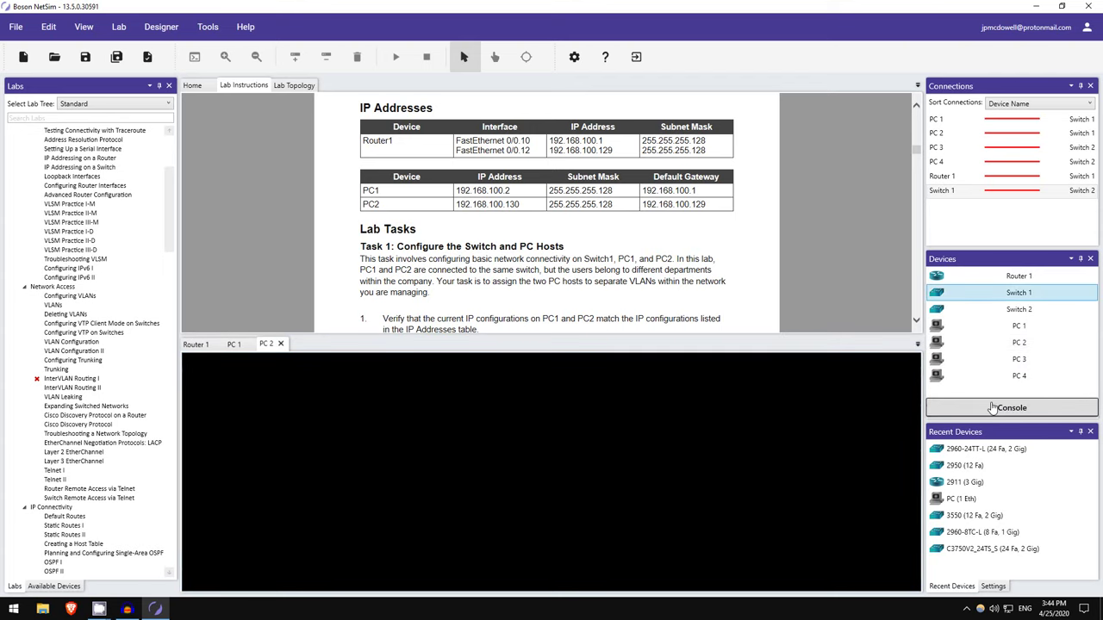
click(987, 409)
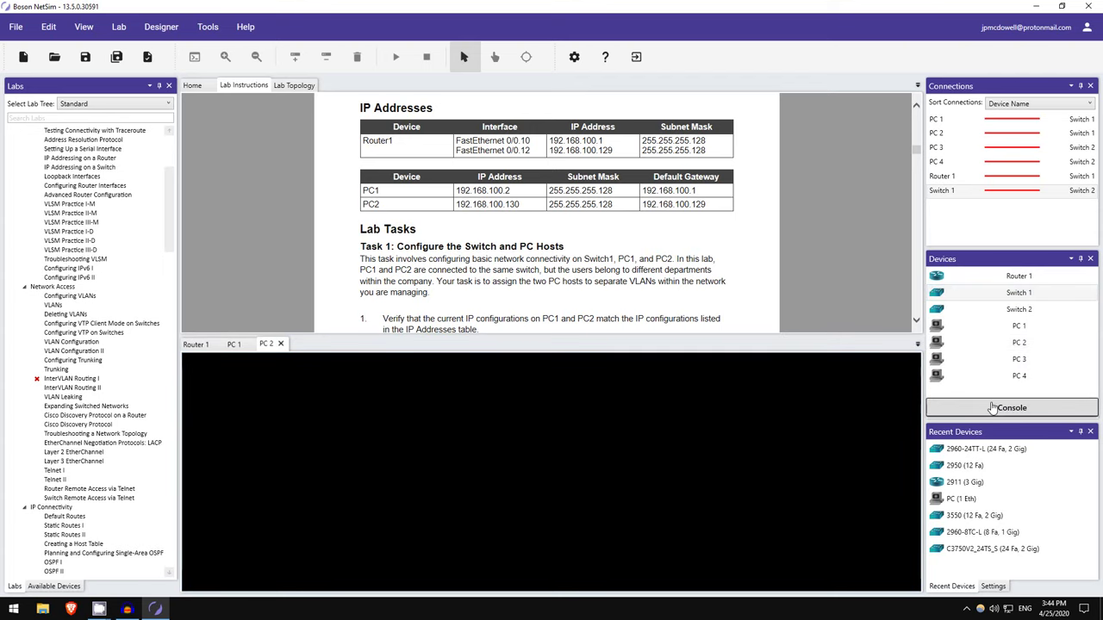
click(232, 345)
Run ipconfig /all on PC 1 and page through the output.
key(Return)
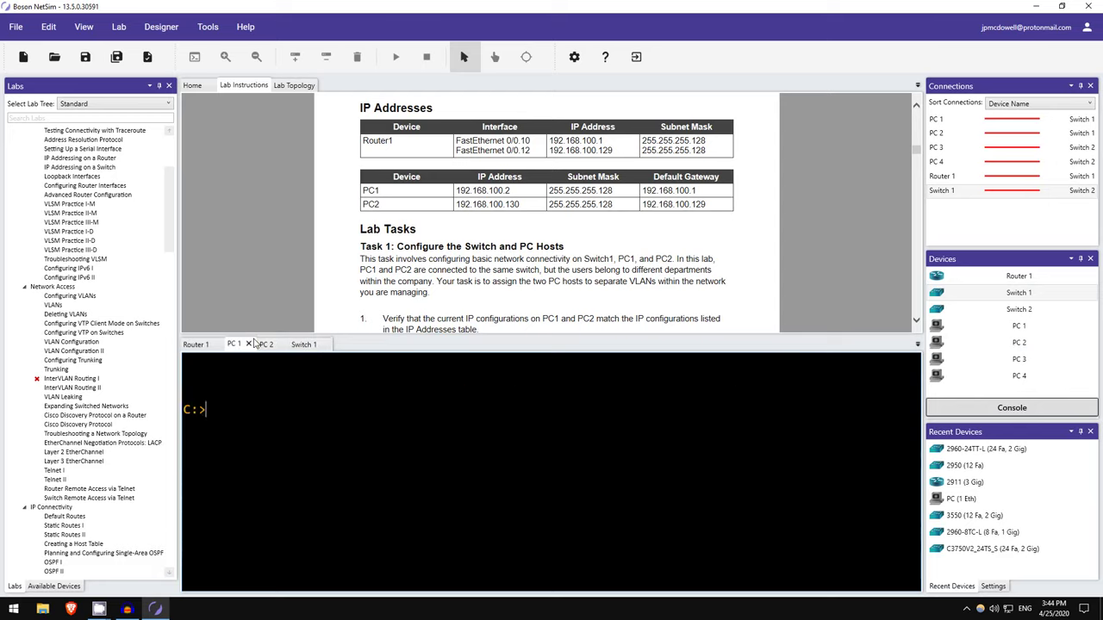
key(Return)
text(ipconfig /all)
key(Return)
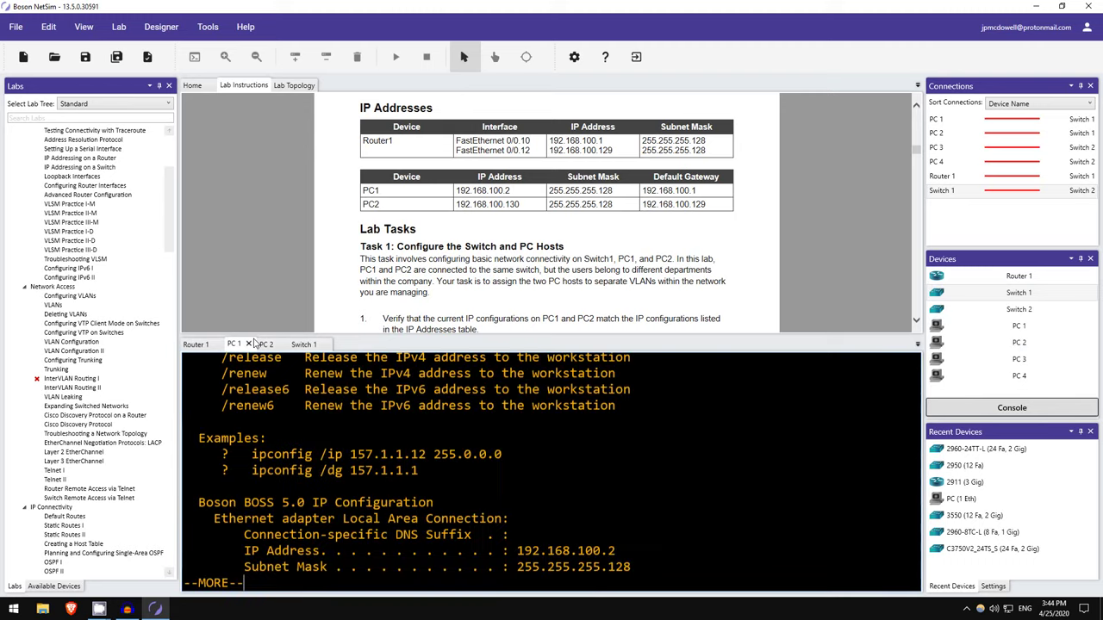
key(space)
Check PC 1's 192.168.100.2, mask 255.255.255.128 and gateway 192.168.100.1 against the table.
scroll(316, 441, up, 3)
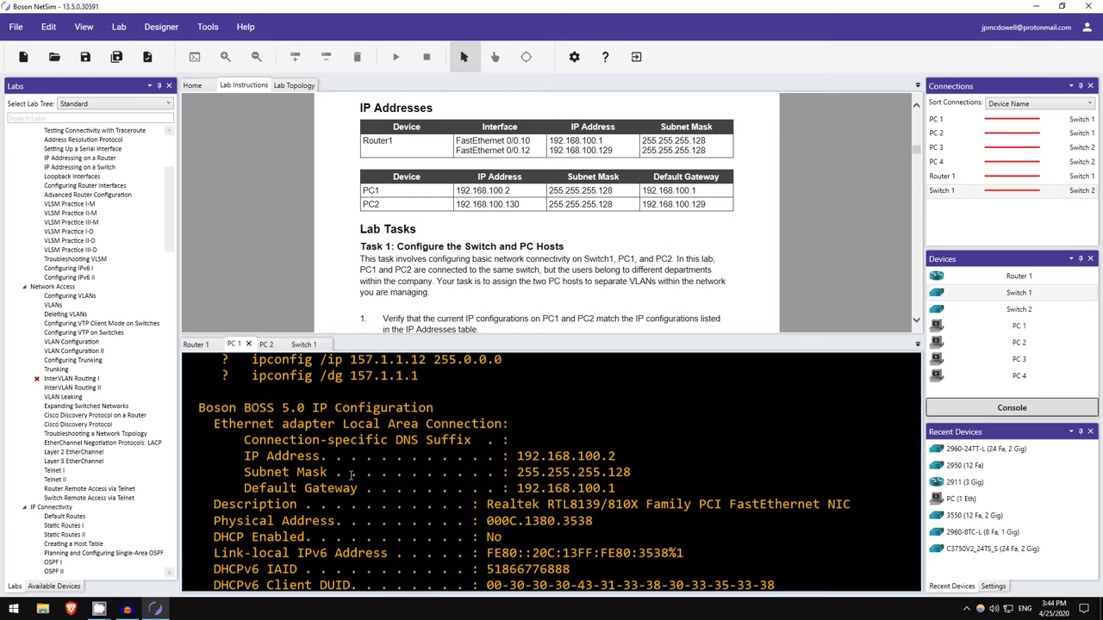
drag(517, 456, 617, 457)
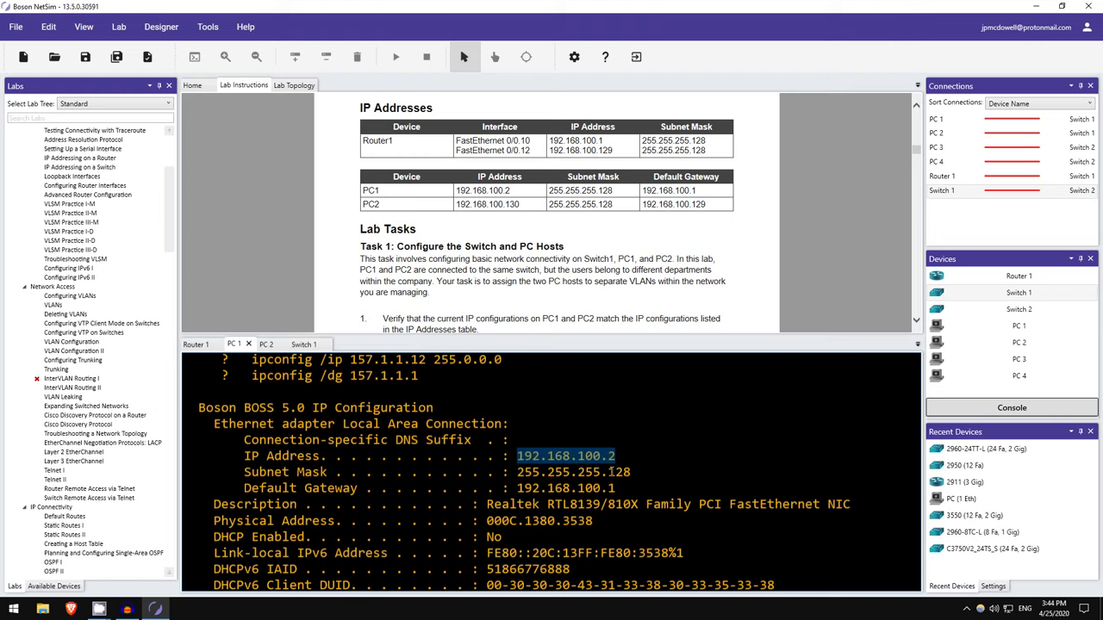
drag(609, 472, 635, 473)
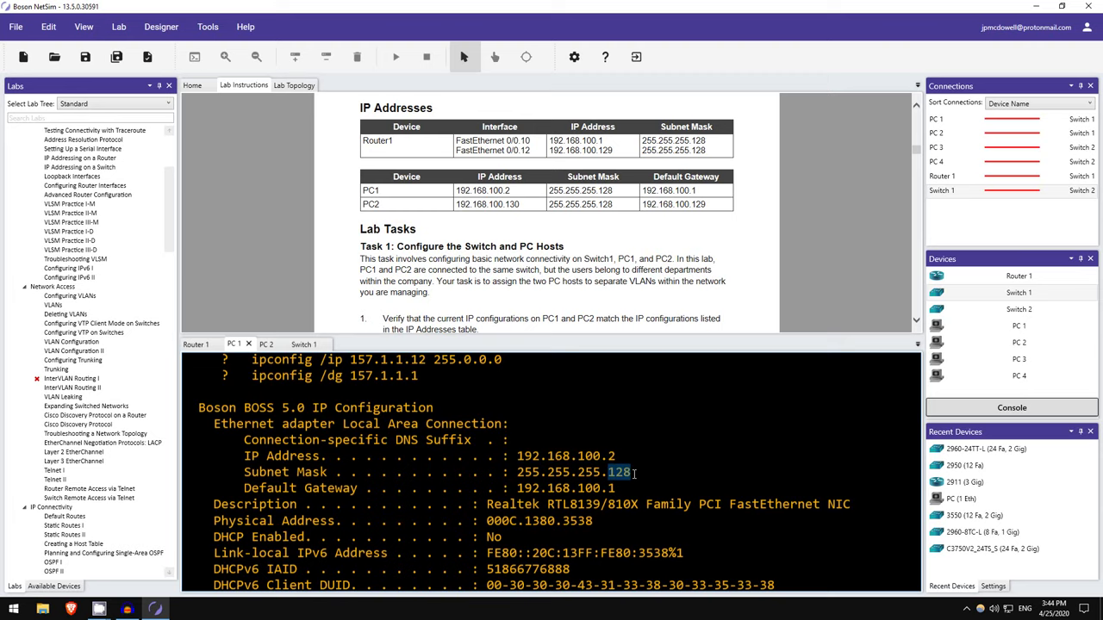
click(635, 473)
drag(601, 488, 616, 489)
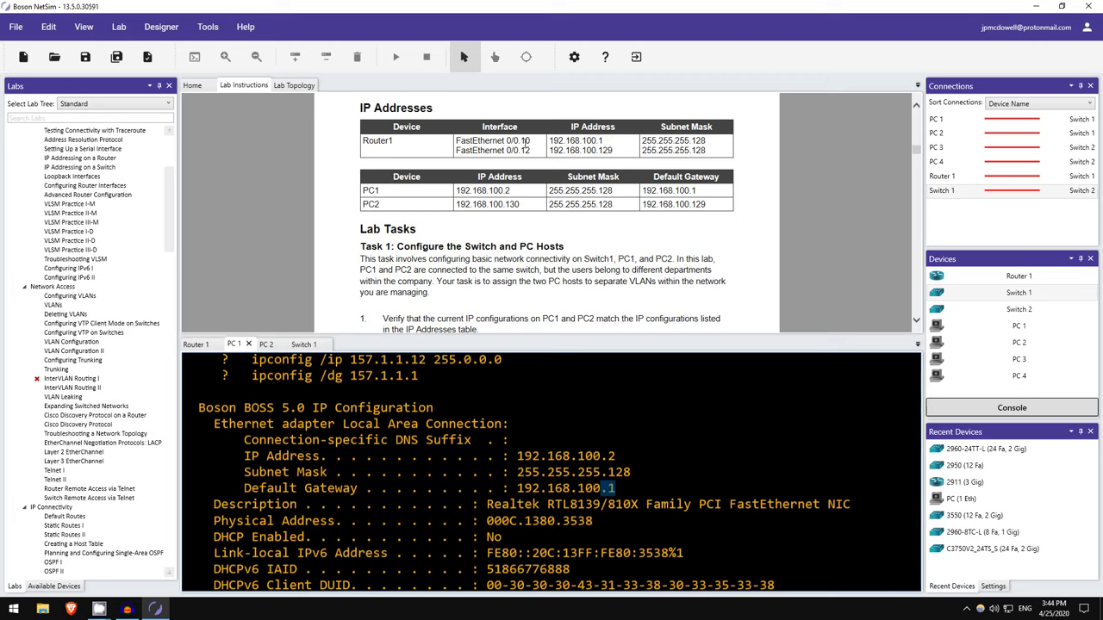
click(266, 345)
Run ipconfig /all on PC 2 and page through the output.
key(Return)
key(Return)
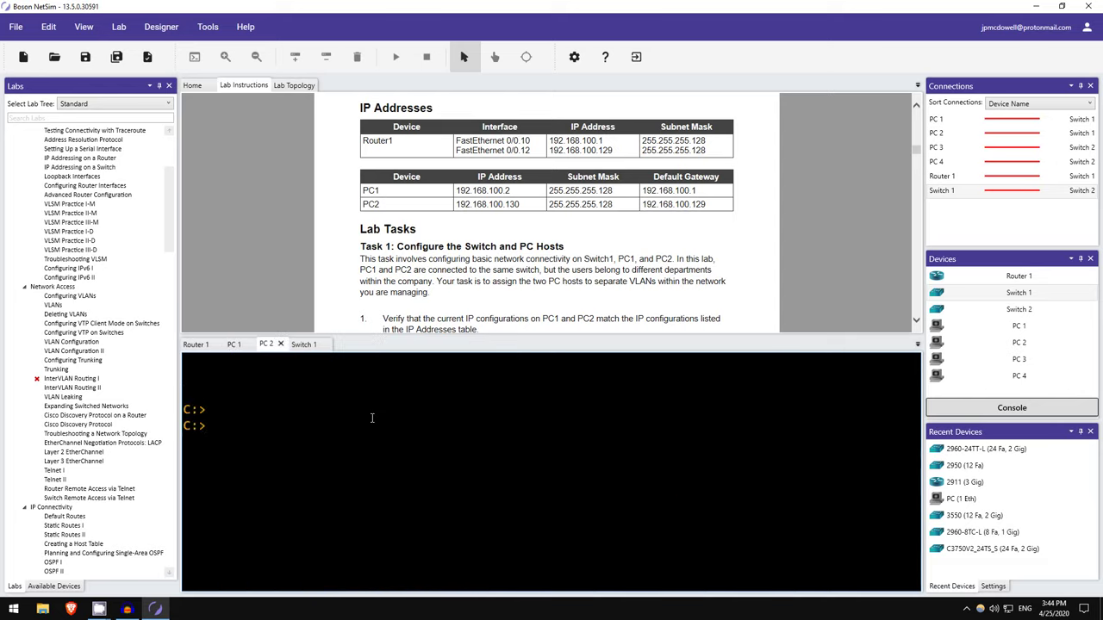
text(ipconfig /all)
key(Return)
key(space)
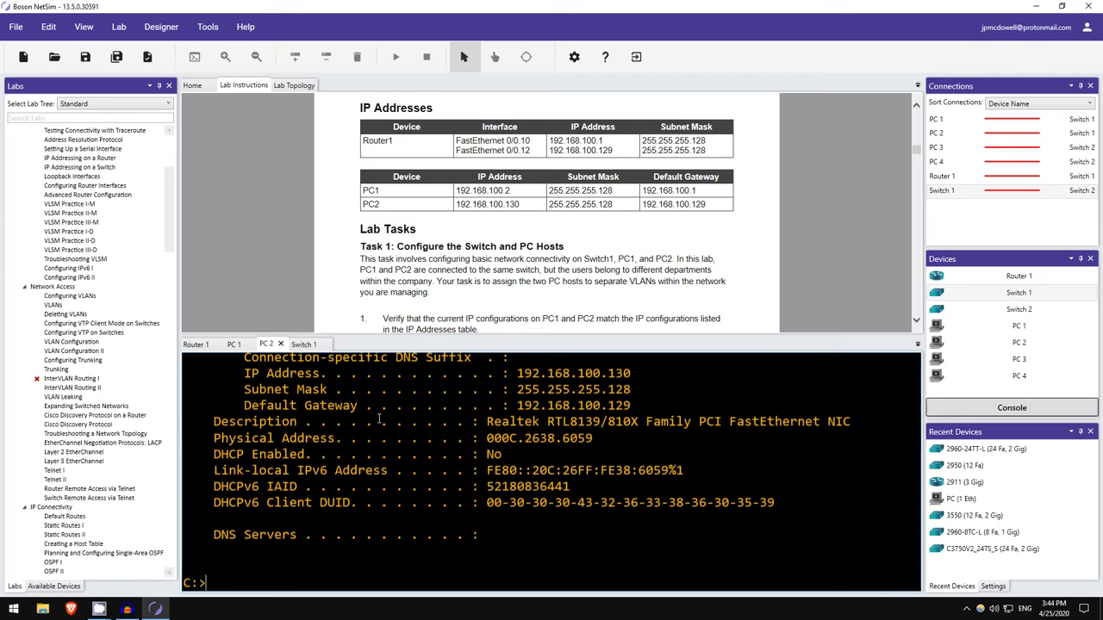
Check PC 2's 192.168.100.130, mask 255.255.255.128 and gateway 192.168.100.129 against the table.
scroll(529, 442, up, 1)
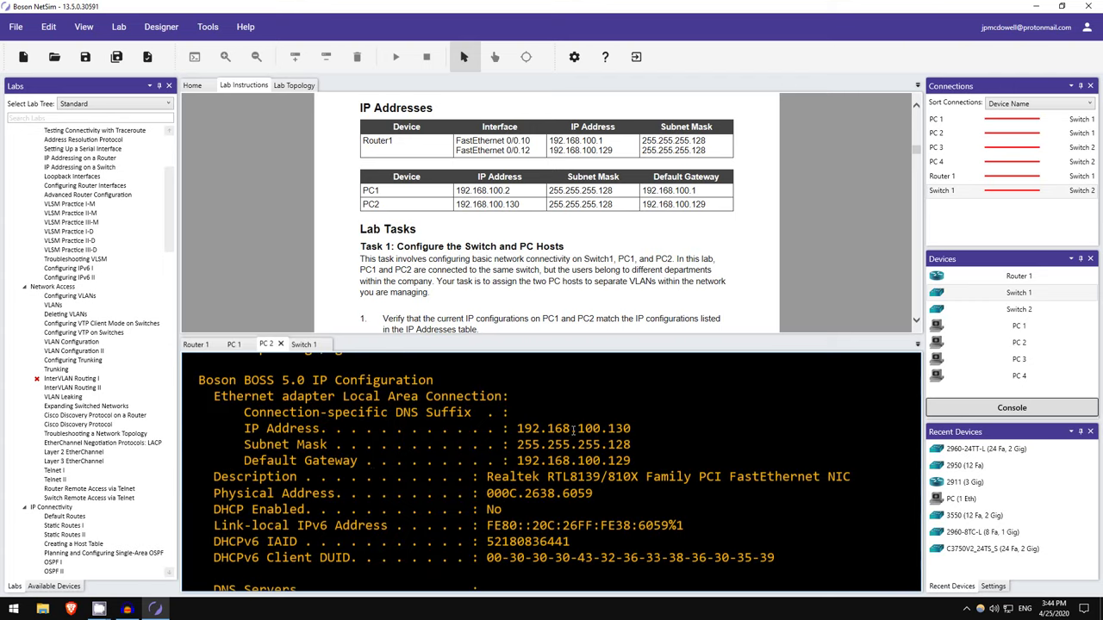
drag(609, 428, 519, 415)
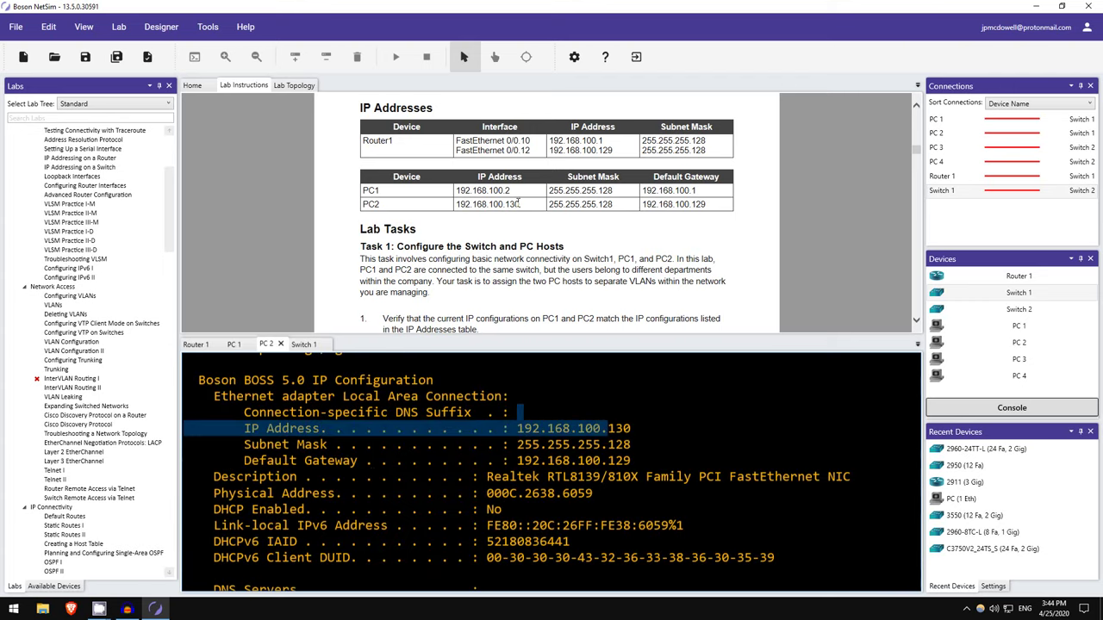
drag(584, 445, 584, 458)
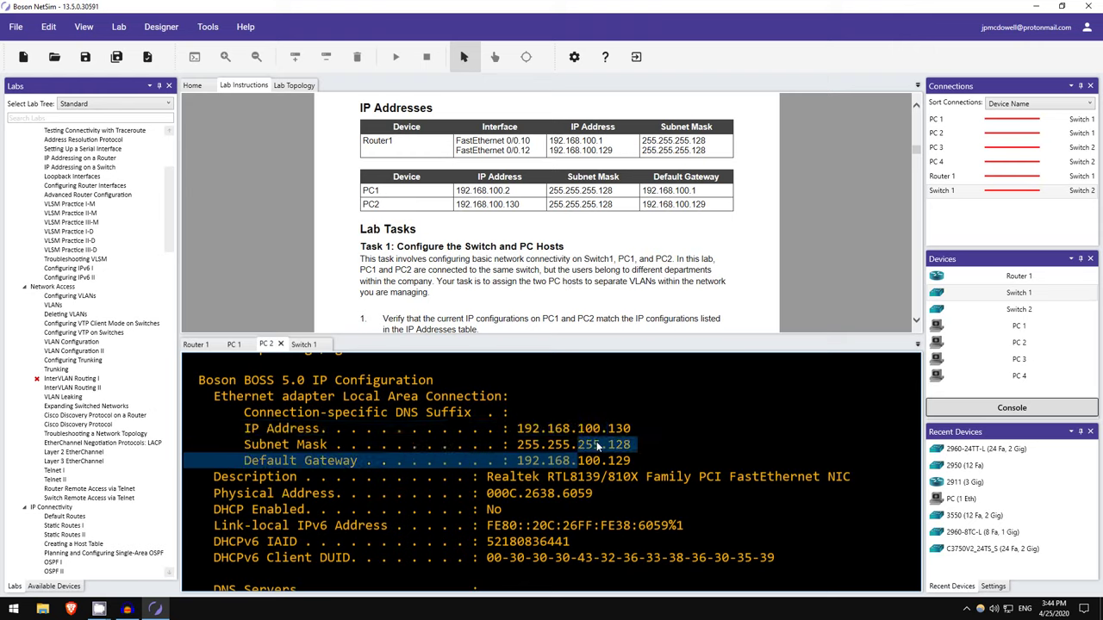
click(594, 444)
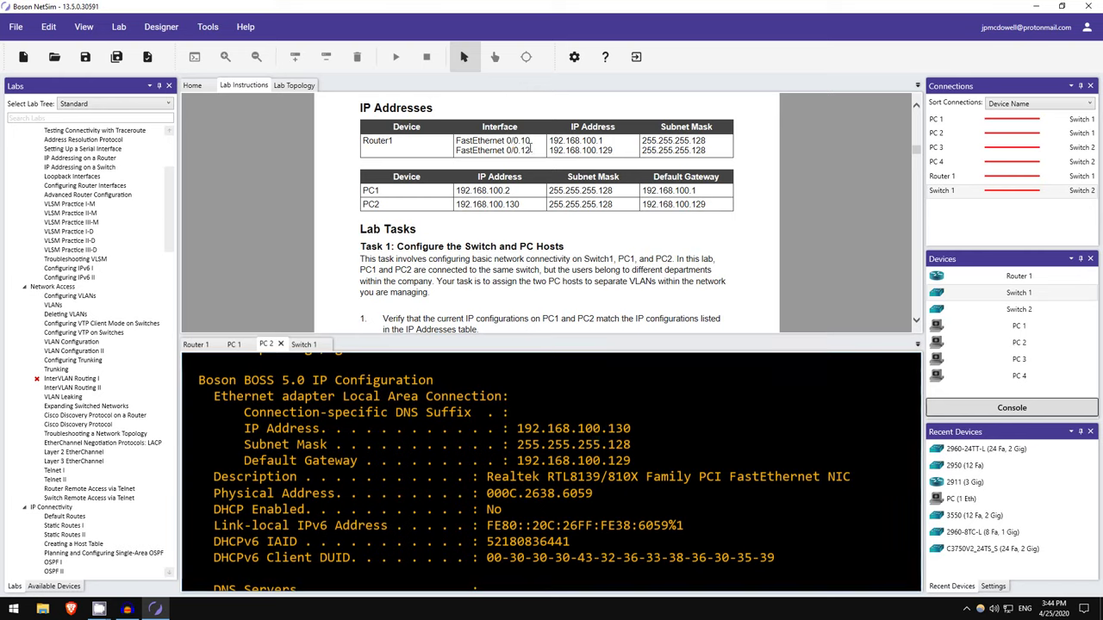
scroll(469, 259, down, 3)
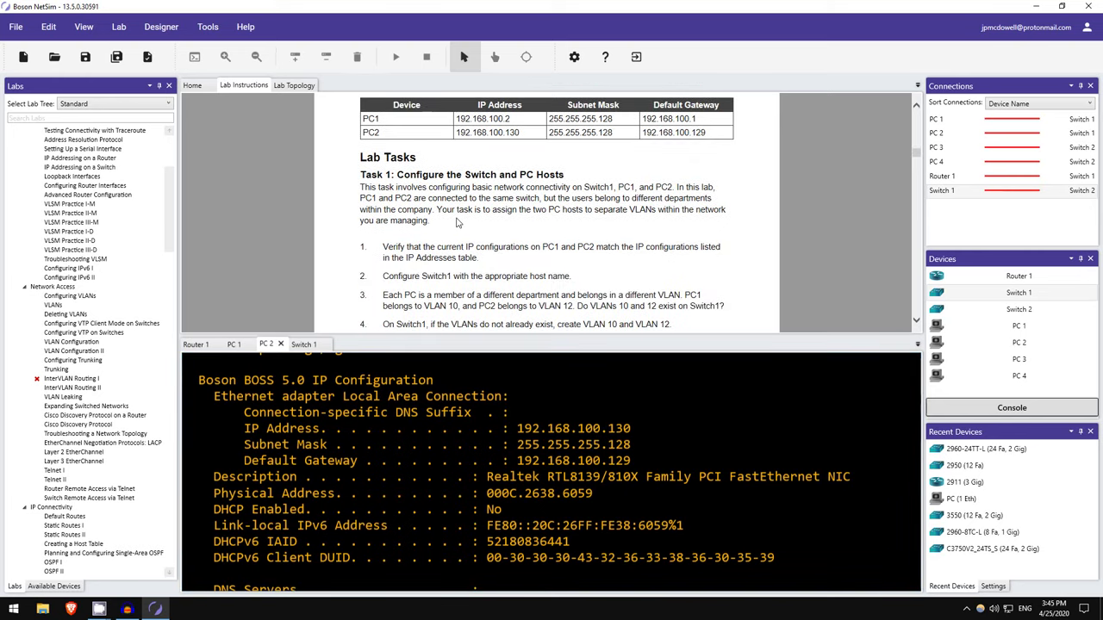
scroll(446, 225, down, 2)
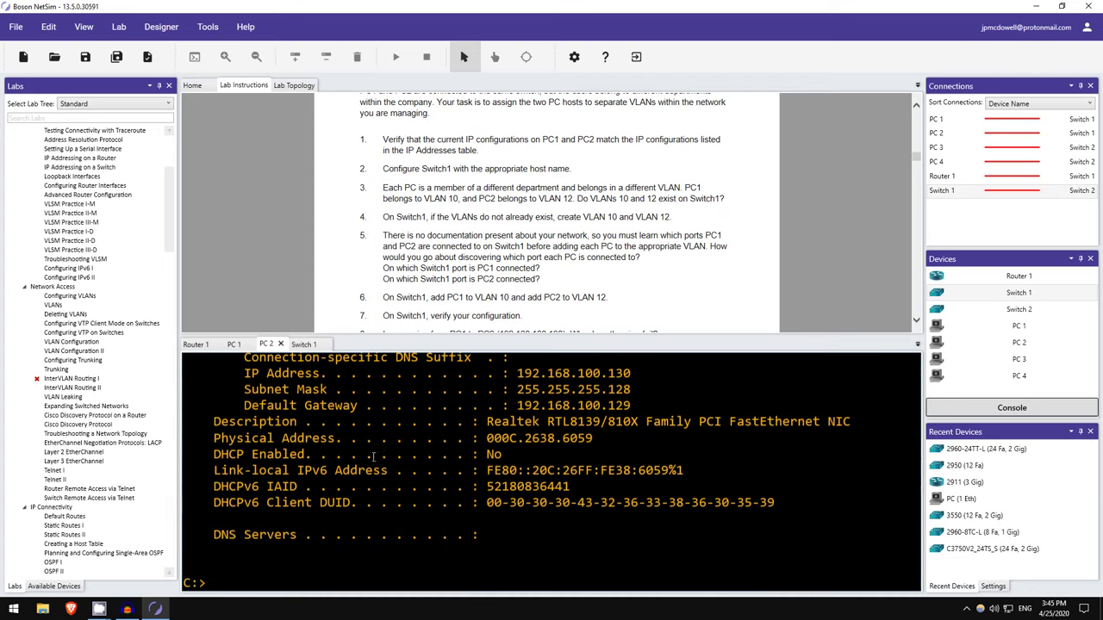
Bring up the switch console and wake it to the Switch> prompt.
click(302, 343)
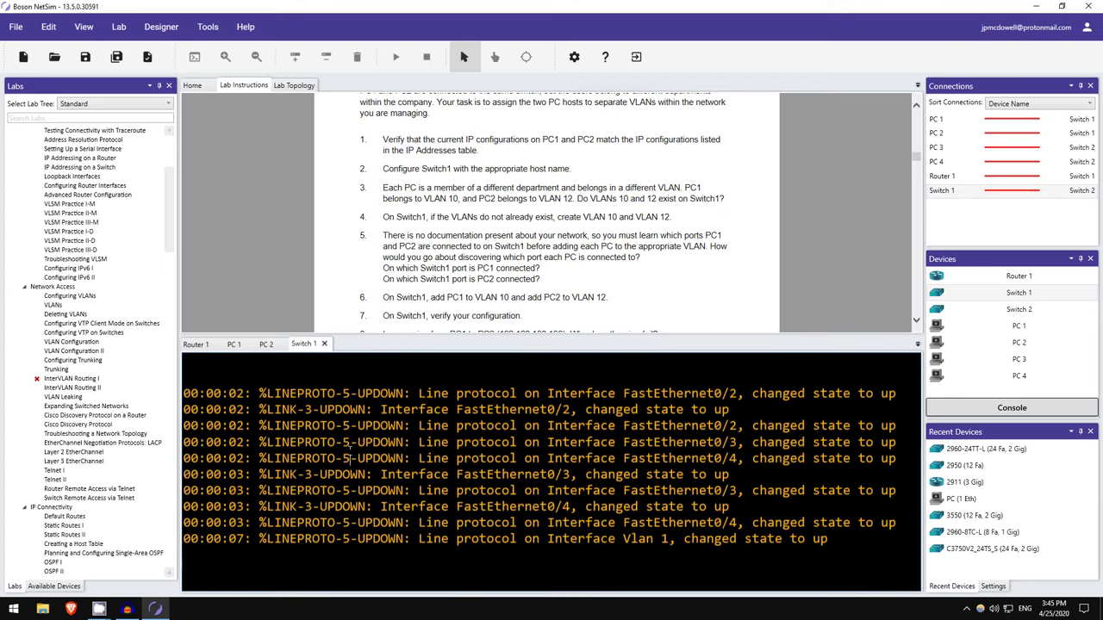
drag(351, 458, 258, 442)
key(Return)
drag(233, 570, 183, 571)
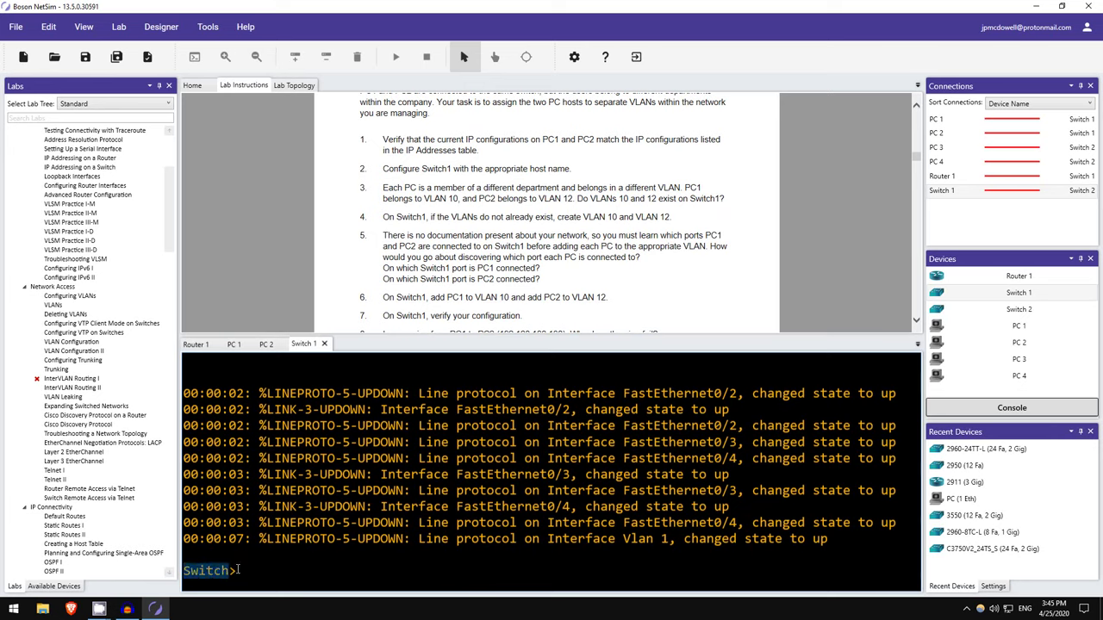
click(270, 564)
Enter privileged and global configuration modes and set the hostname to Switch1.
text(en)
key(Return)
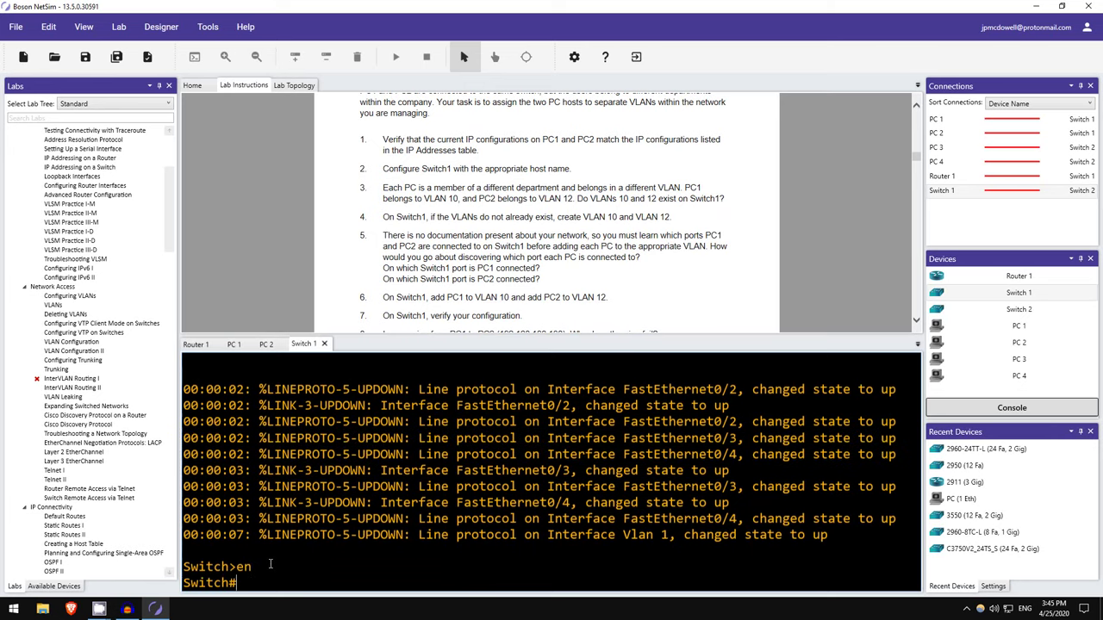
text(conf t)
key(Return)
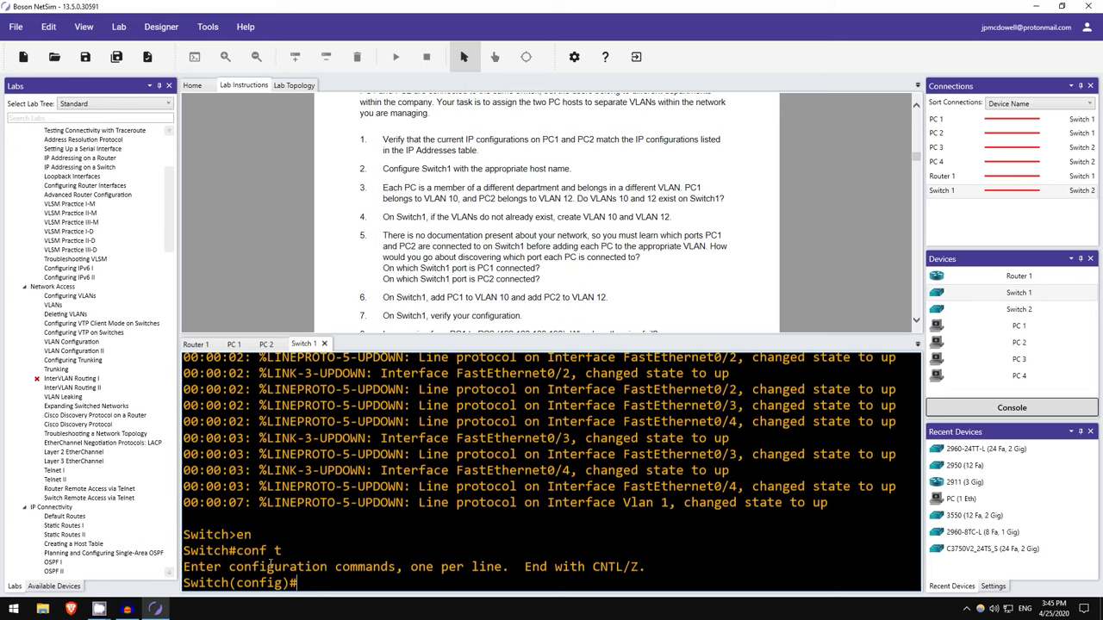
text(host)
key(Tab)
text(Switch1)
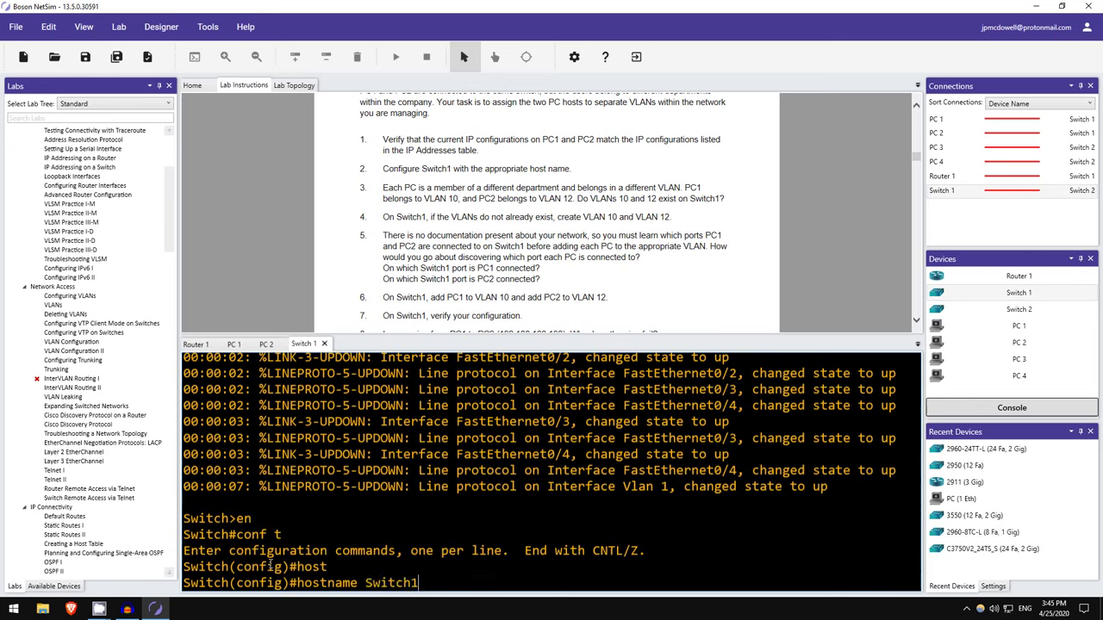
key(Return)
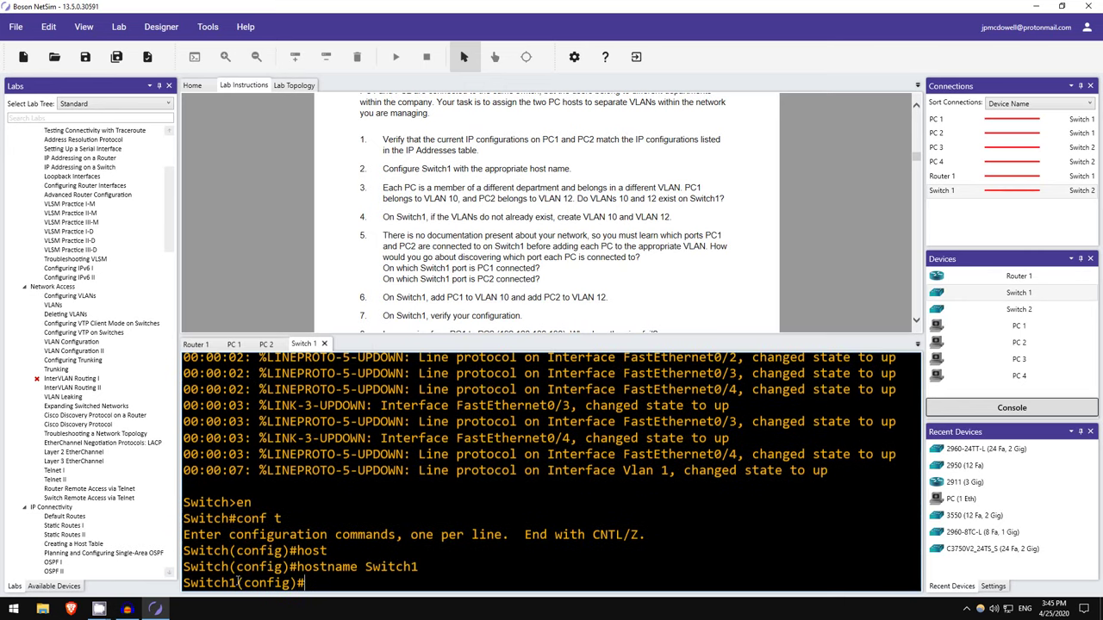
scroll(232, 568, up, 2)
scroll(227, 553, down, 2)
Run 'do show vlan brief' to list Switch1's existing VLANs: only VLAN 1 and 1002–1005.
text(ow vlan brief)
key(Return)
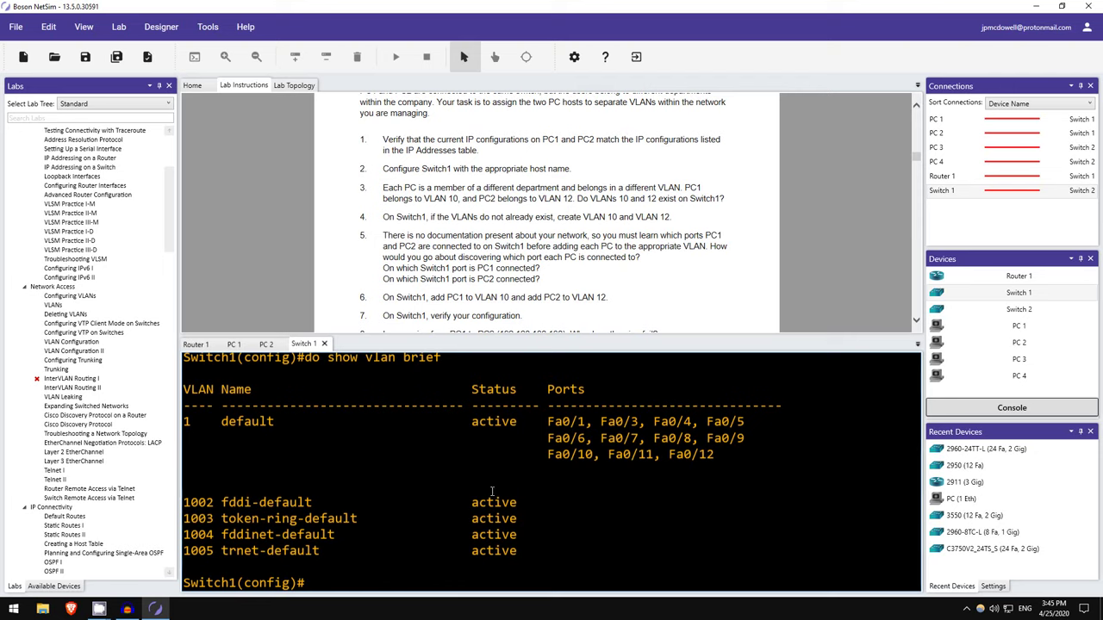
drag(546, 421, 604, 349)
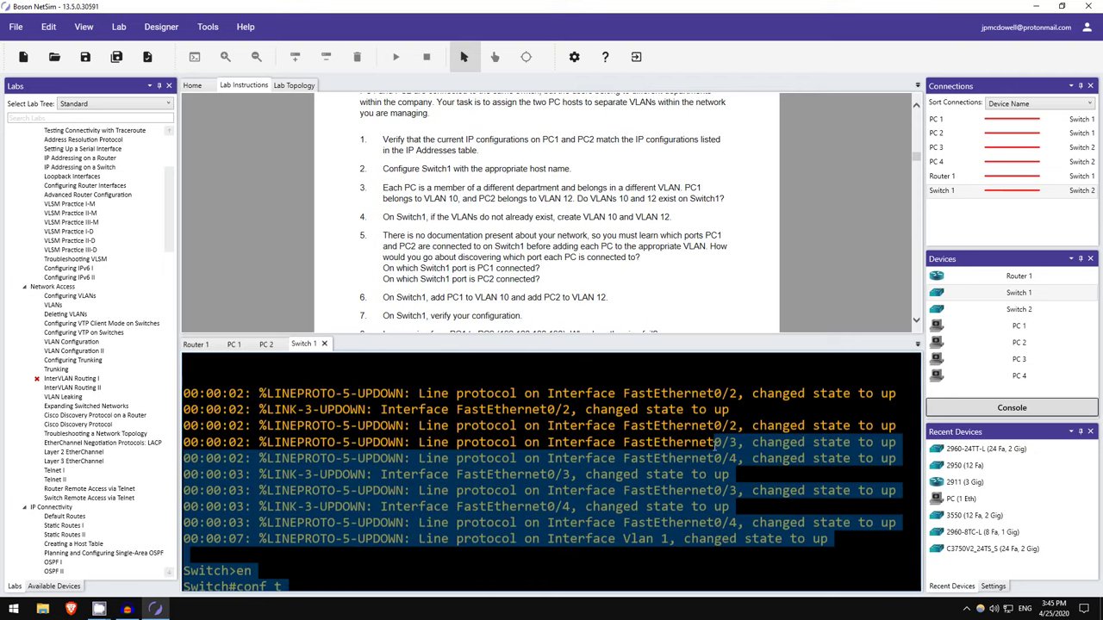
scroll(620, 431, down, 5)
click(643, 478)
scroll(643, 477, up, 5)
scroll(603, 466, down, 5)
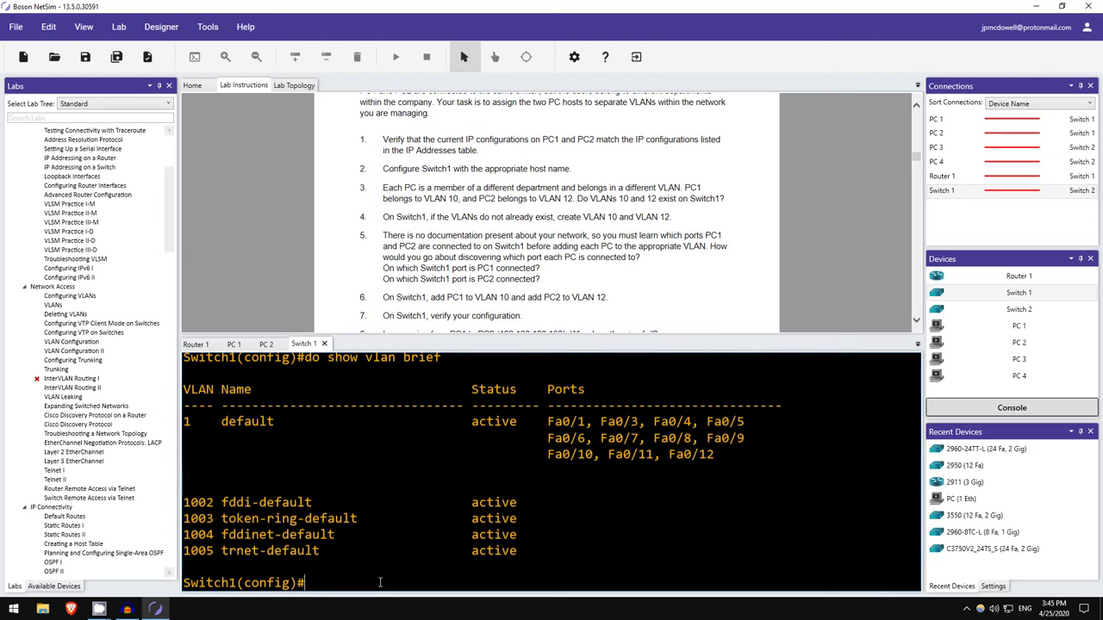
Create VLAN 10 and VLAN 12, then verify both appear in 'do show vlan brief'.
text(vlan 10)
key(Return)
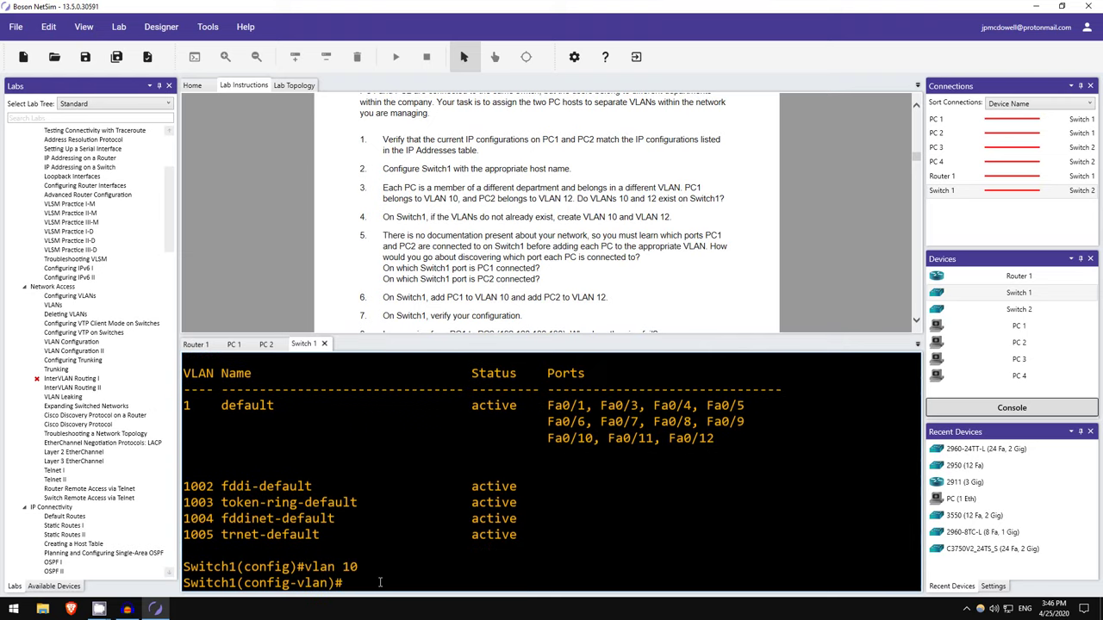
text(vlan 12)
key(Return)
text(exit)
key(Return)
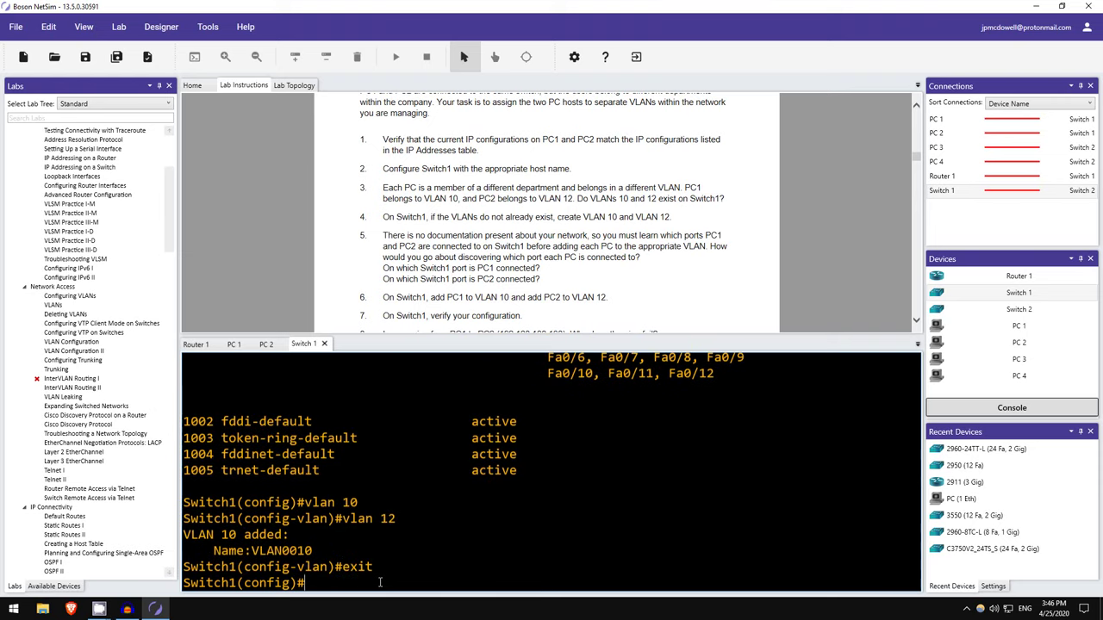
text(do show vlan brief)
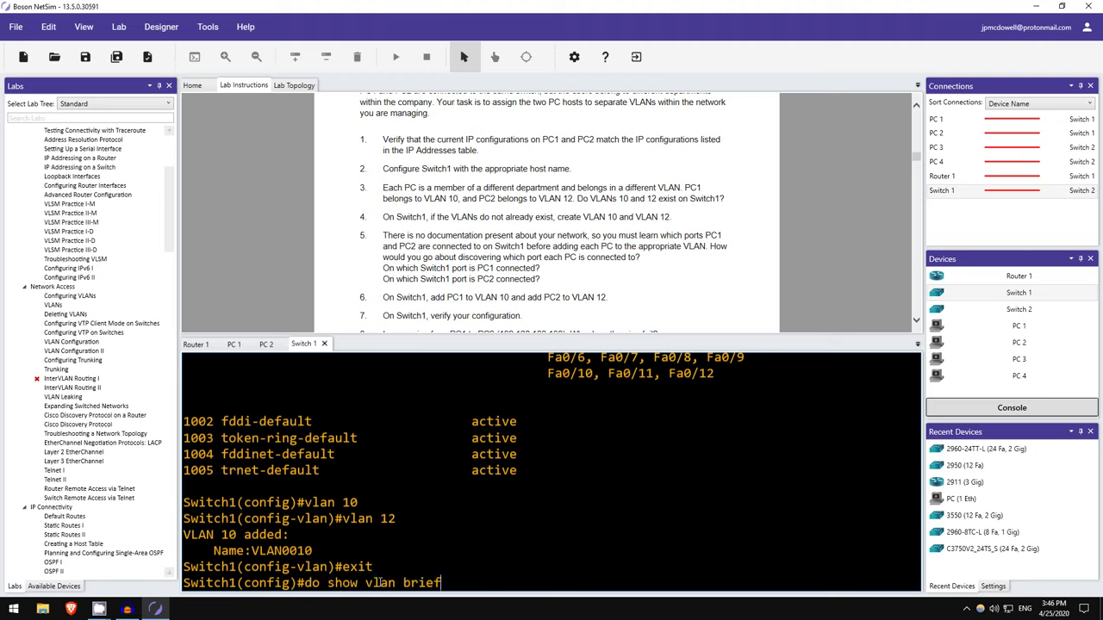
key(Return)
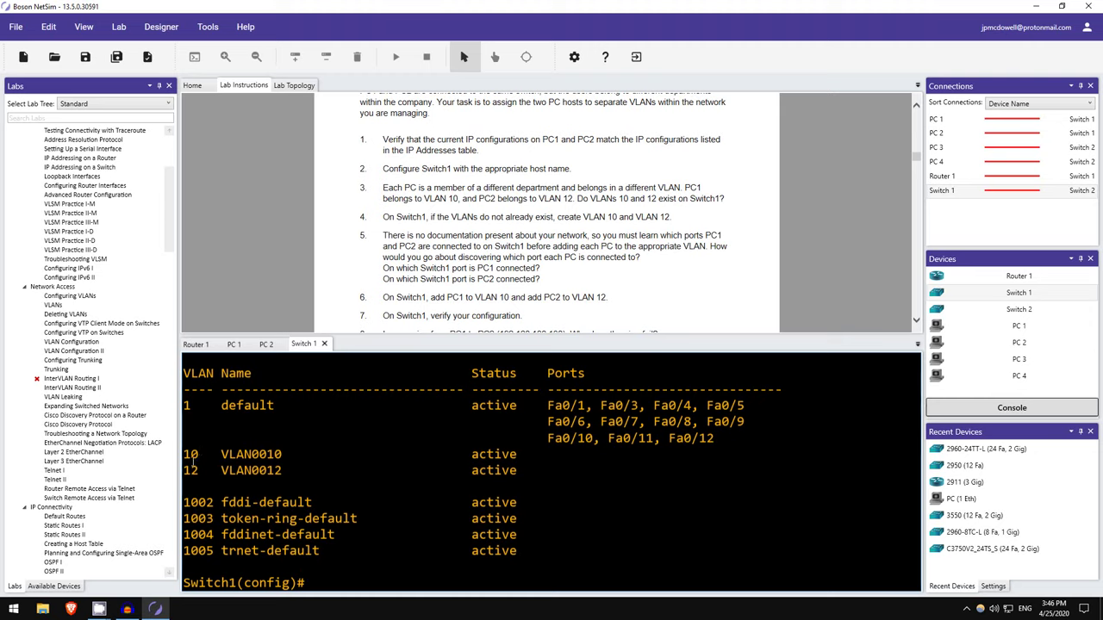
scroll(393, 172, down, 3)
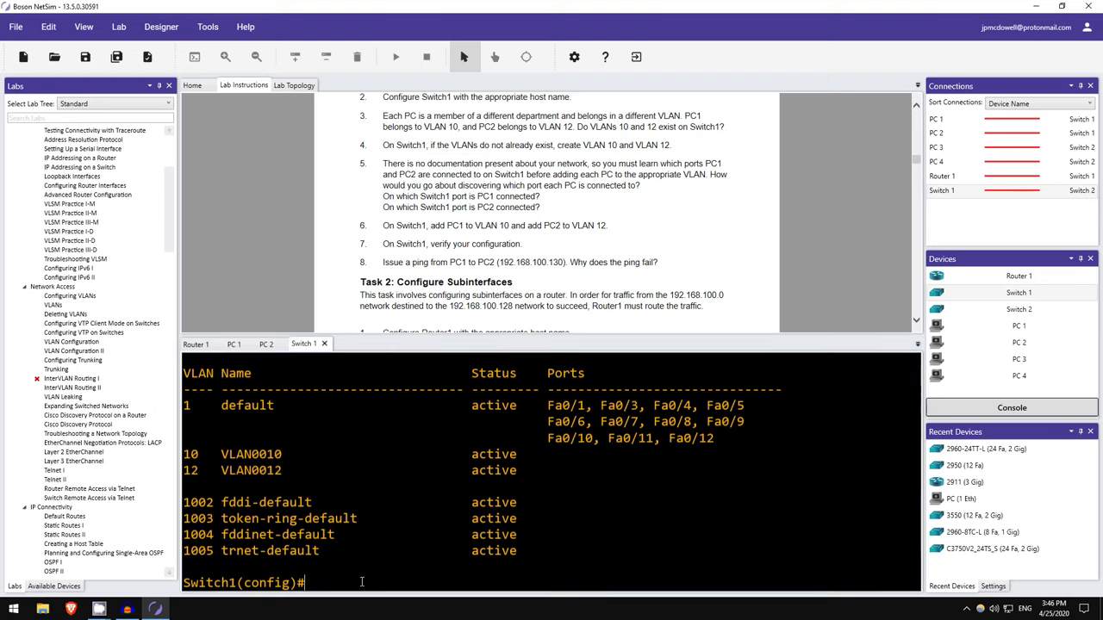
Exit Switch1's global configuration mode and check PC1's physical address in its ipconfig output.
text(exit)
key(Return)
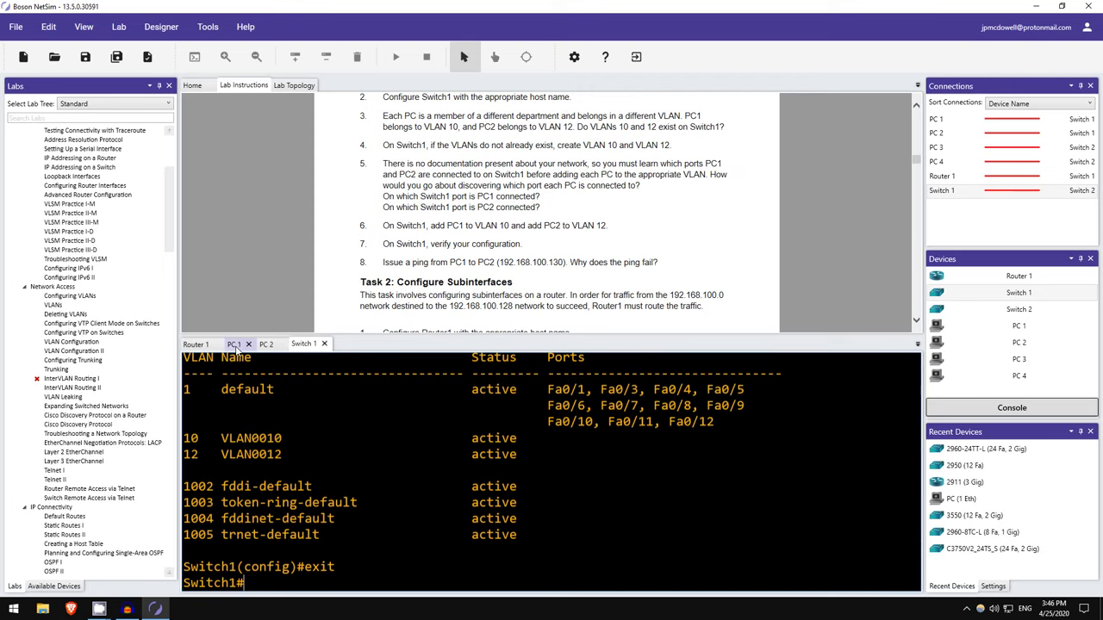
click(235, 345)
scroll(415, 489, down, 1)
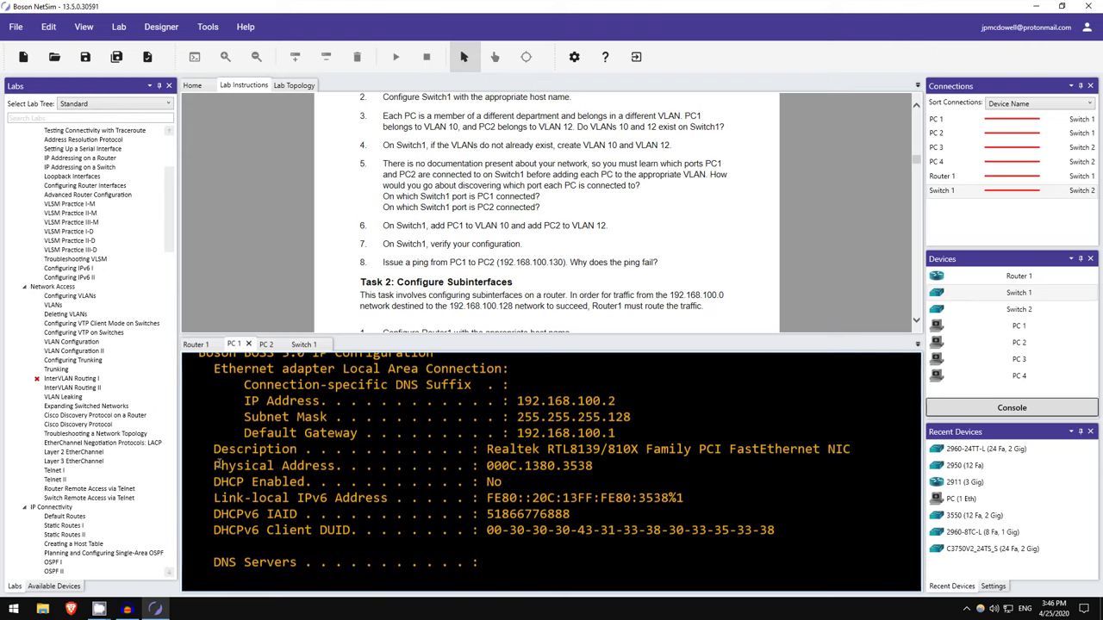
drag(213, 465, 271, 465)
click(279, 465)
On Switch1, run the MAC table command, mistyped as 'show mac address-table'.
click(304, 345)
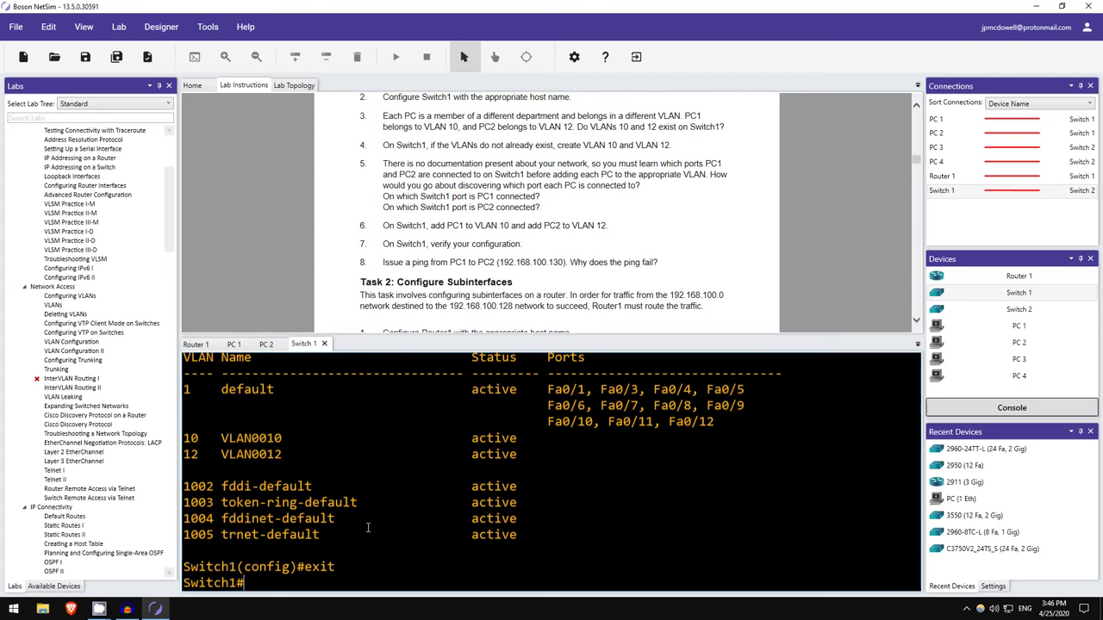
text(show mac)
key(Tab)
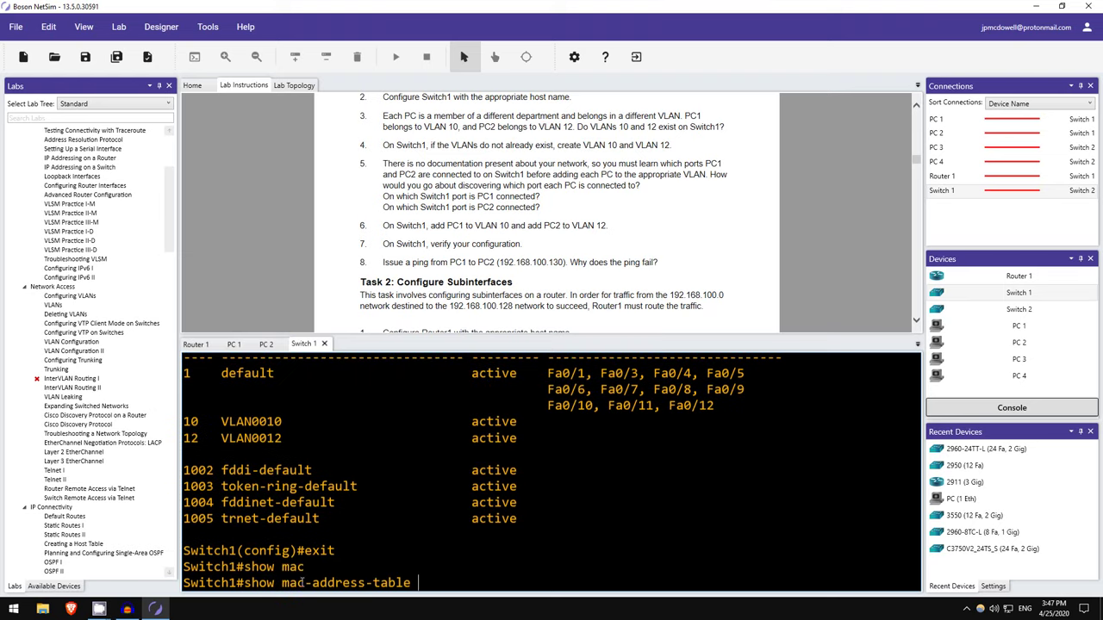
click(310, 583)
click(370, 584)
click(415, 584)
key(BackSpace)
key(BackSpace)
key(BackSpace)
key(BackSpace)
key(BackSpace)
key(BackSpace)
key(BackSpace)
key(BackSpace)
key(BackSpace)
key(BackSpace)
key(BackSpace)
key(BackSpace)
key(BackSpace)
key(BackSpace)
text(address-table)
key(Return)
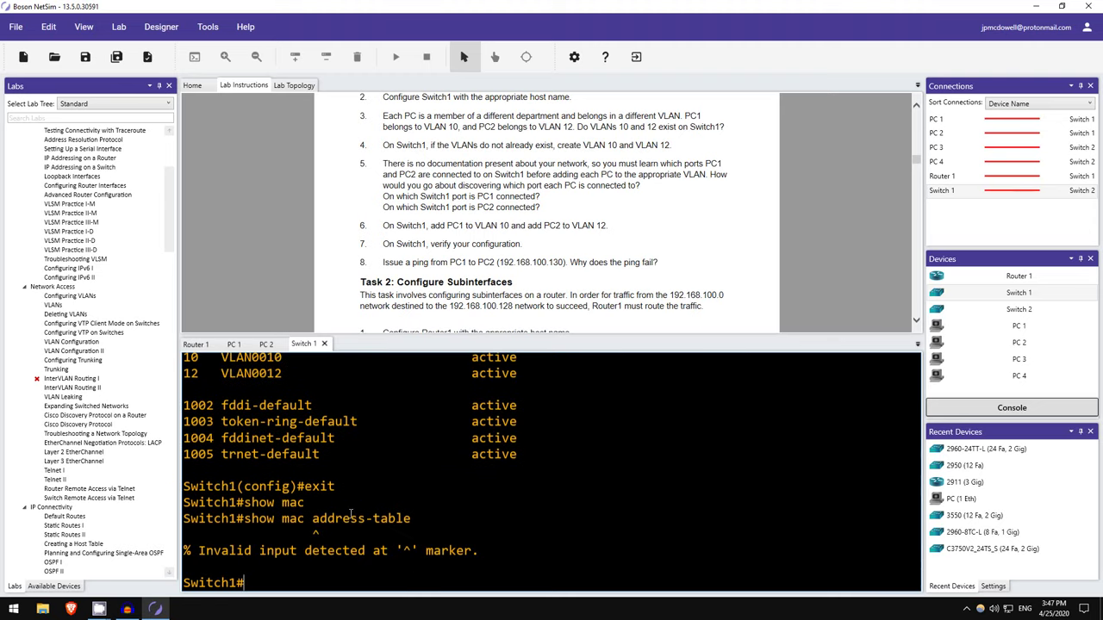
Correct it to 'show mac-address-table', listing entries learned on Fa0/2, Fa0/3 and Fa0/4.
key(Up)
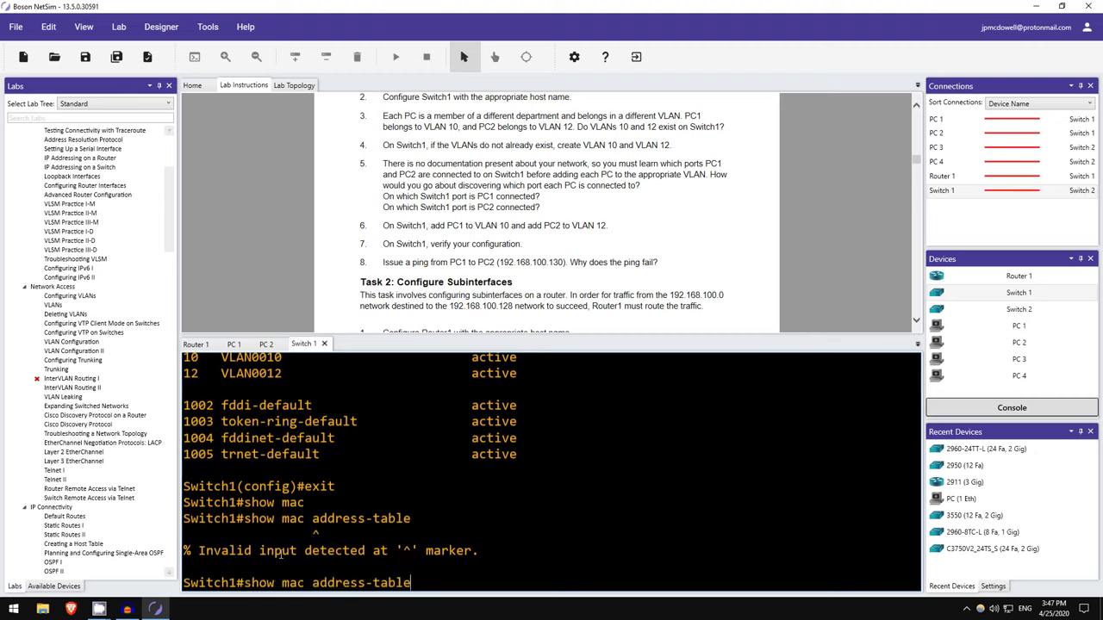
key(Up)
key(Down)
key(BackSpace)
key(BackSpace)
key(BackSpace)
key(BackSpace)
key(BackSpace)
key(BackSpace)
key(BackSpace)
key(BackSpace)
key(BackSpace)
key(BackSpace)
key(BackSpace)
key(BackSpace)
key(BackSpace)
key(BackSpace)
key(Tab)
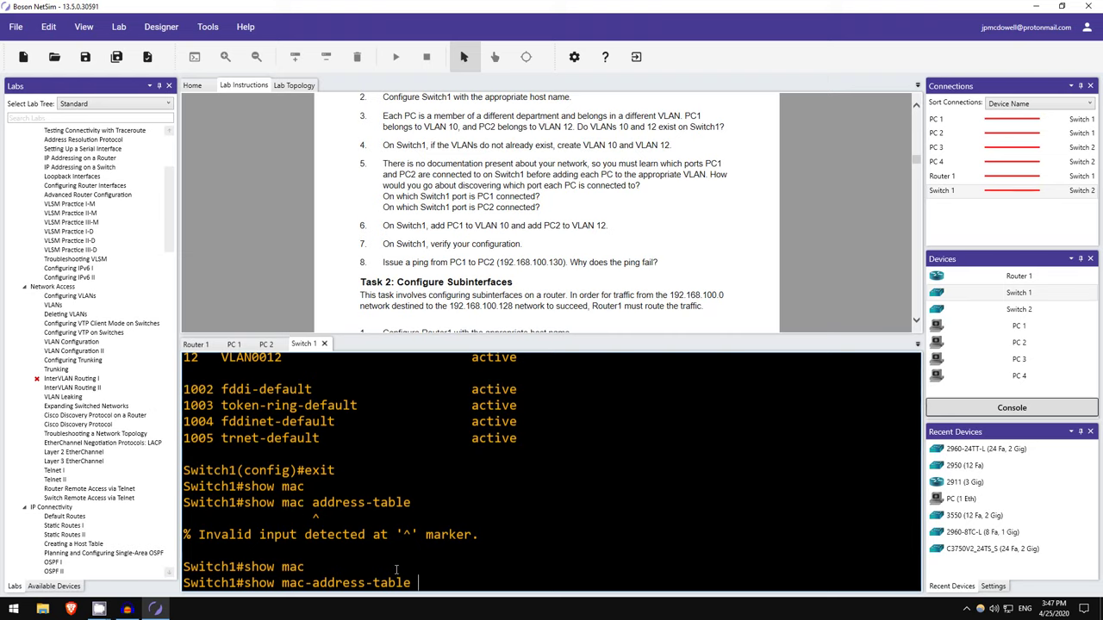
key(Return)
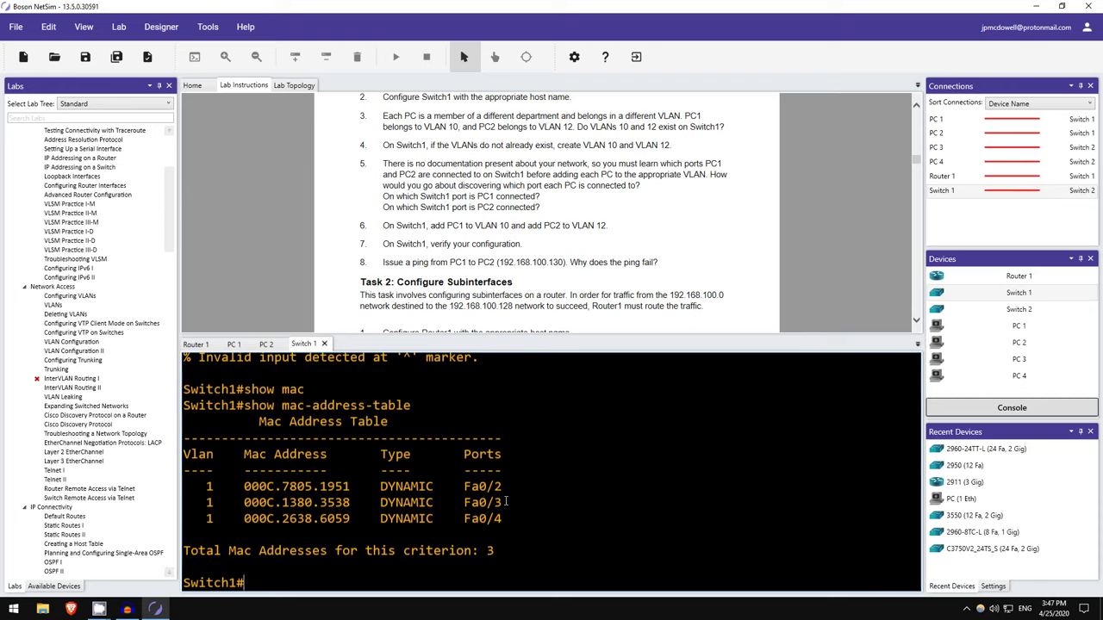
click(267, 345)
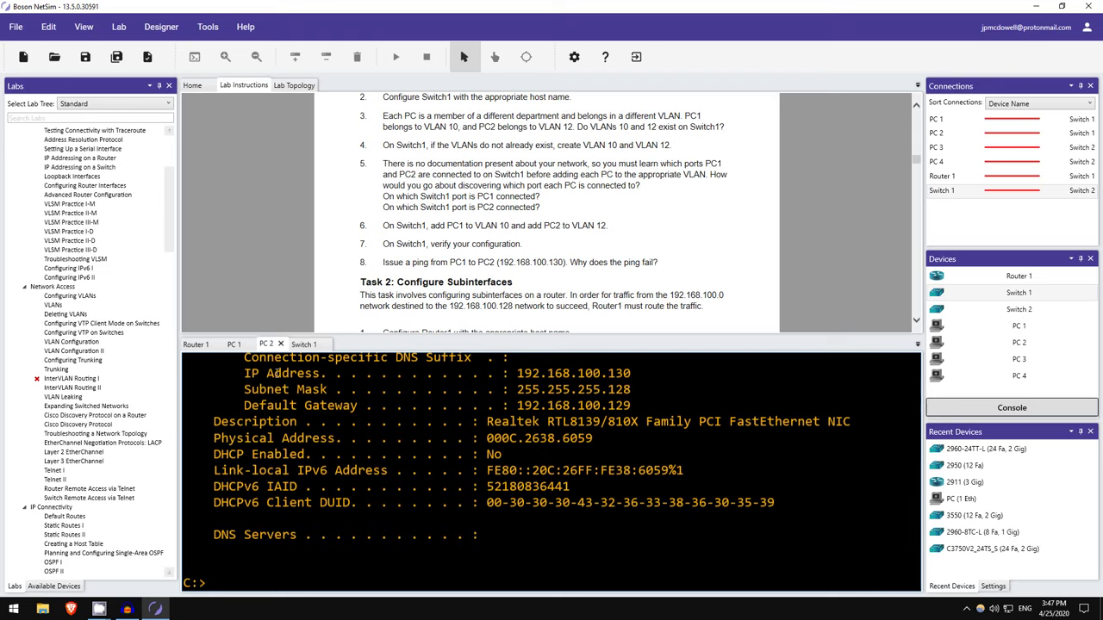
click(293, 345)
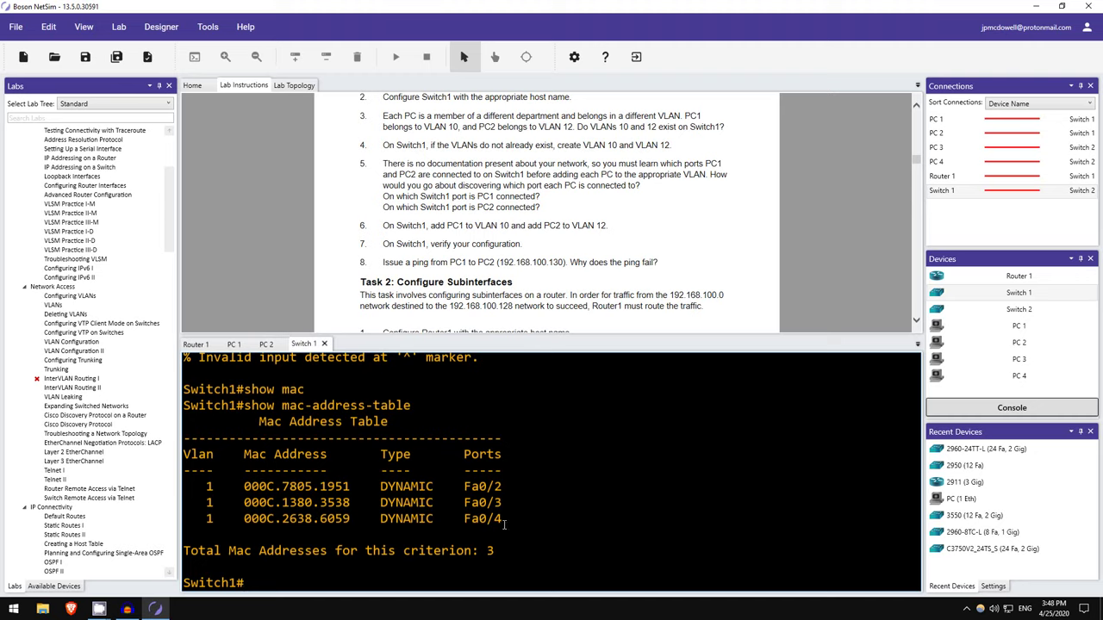
scroll(417, 259, up, 15)
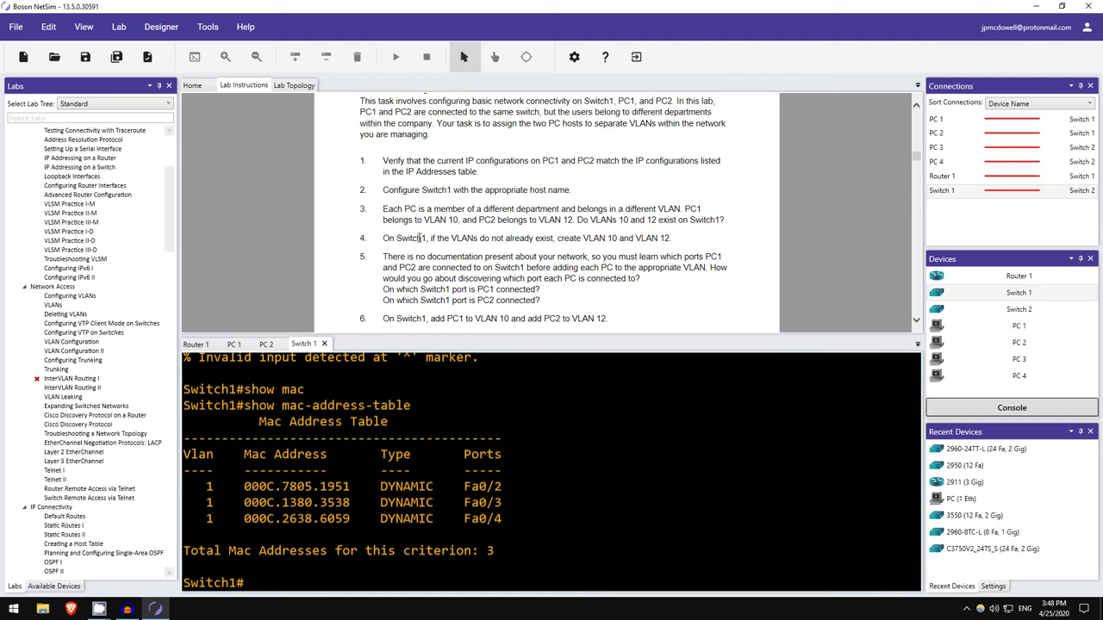
scroll(421, 213, up, 5)
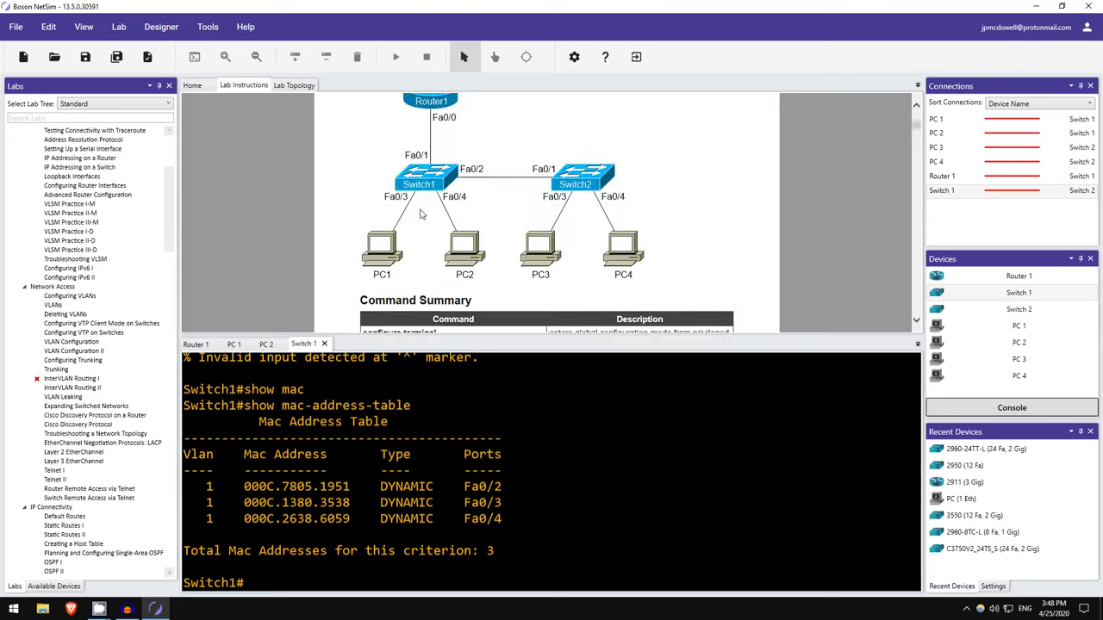
scroll(409, 217, down, 3)
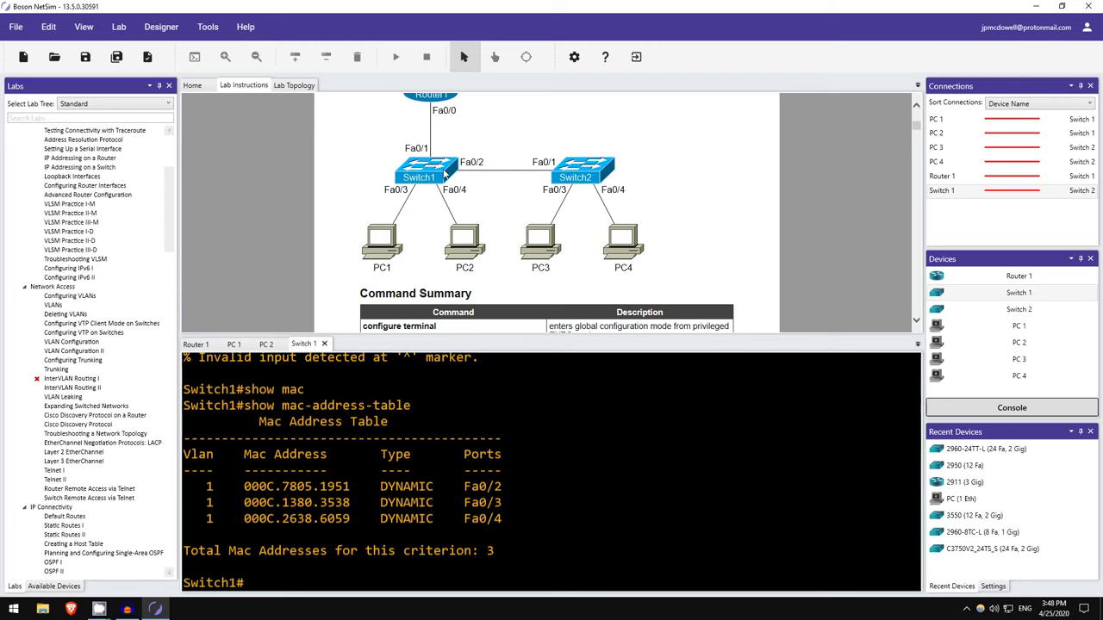
scroll(426, 250, down, 3)
scroll(433, 225, down, 15)
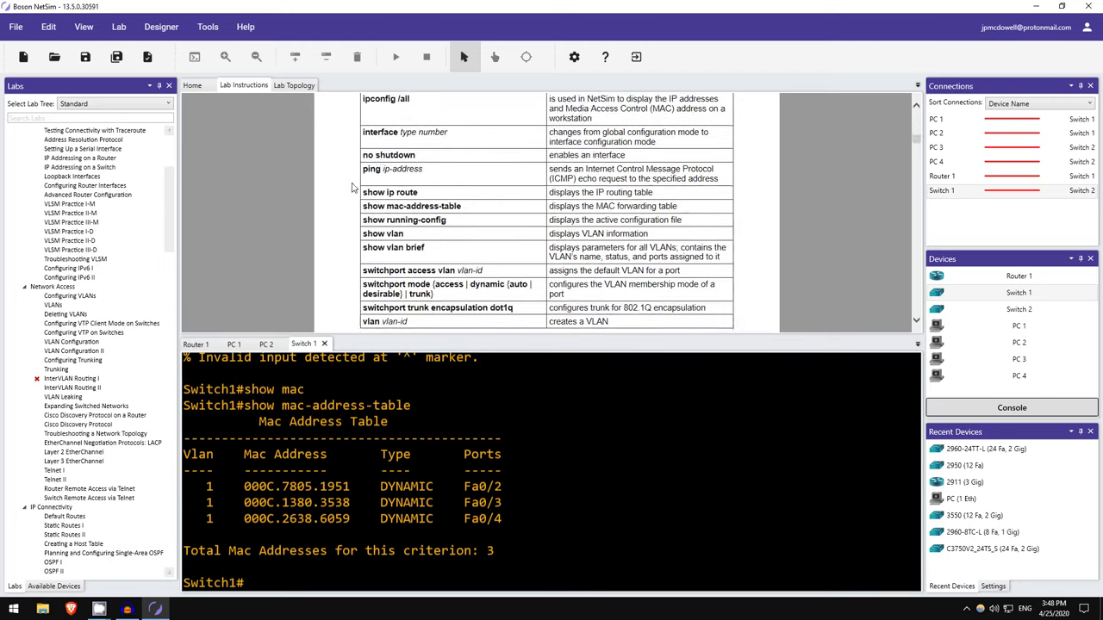
scroll(293, 168, up, 1)
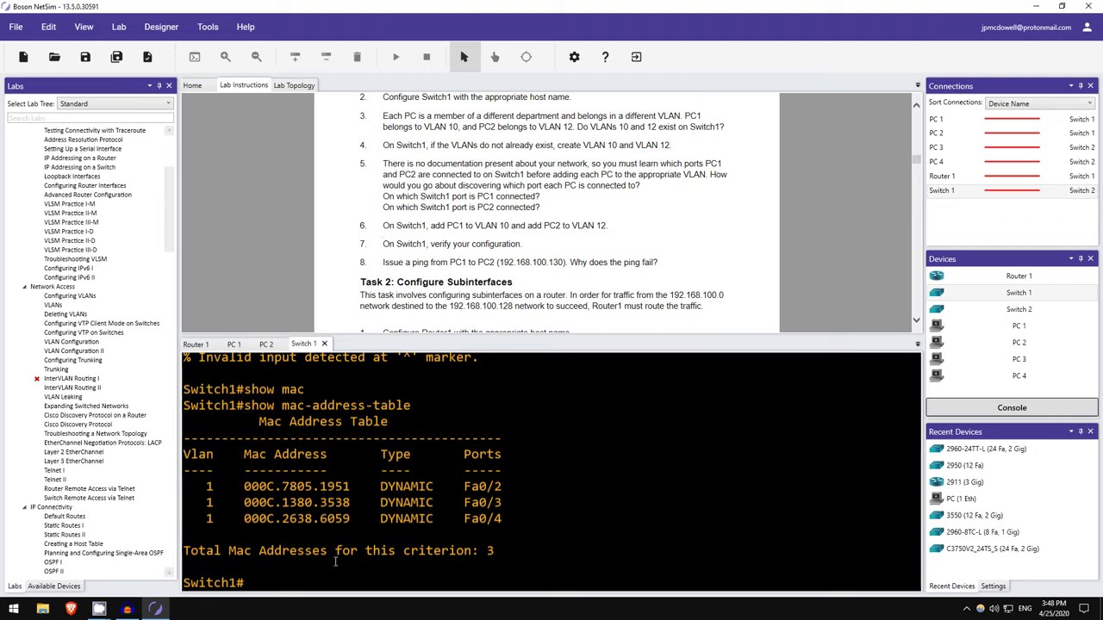
On Switch1, make port Fa0/3 an access port assigned to VLAN 10.
text(conf t)
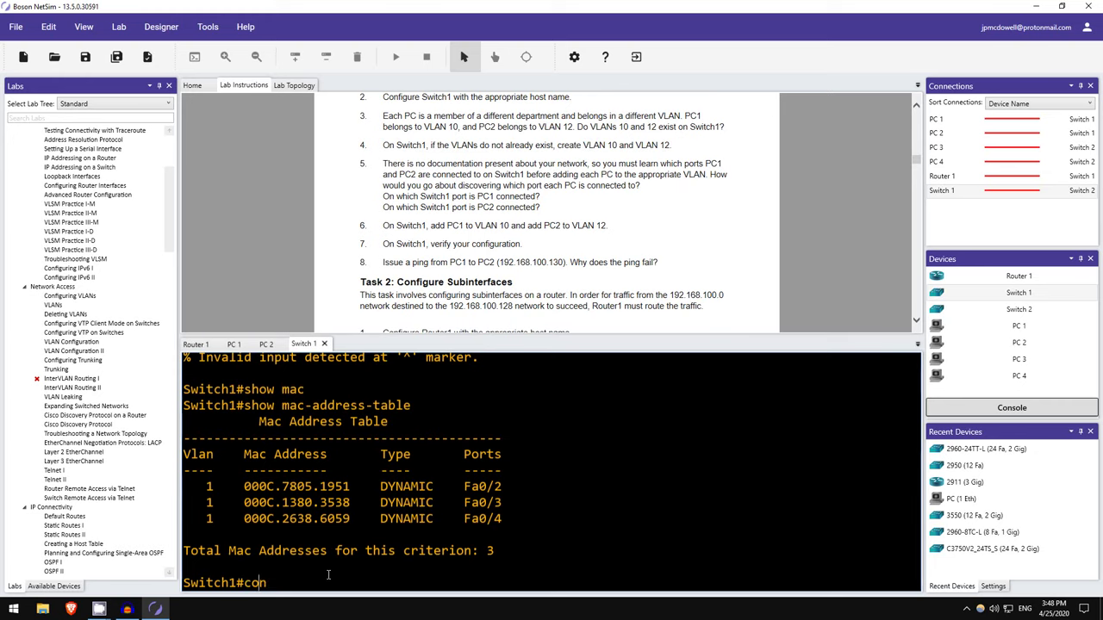
key(Return)
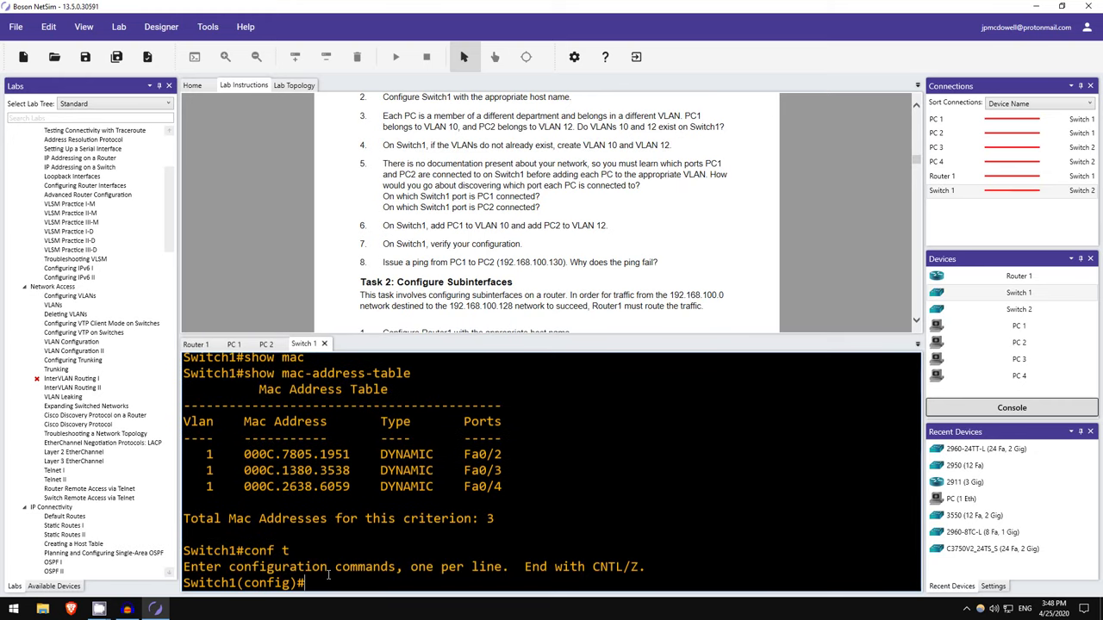
text(int f0/3)
key(Return)
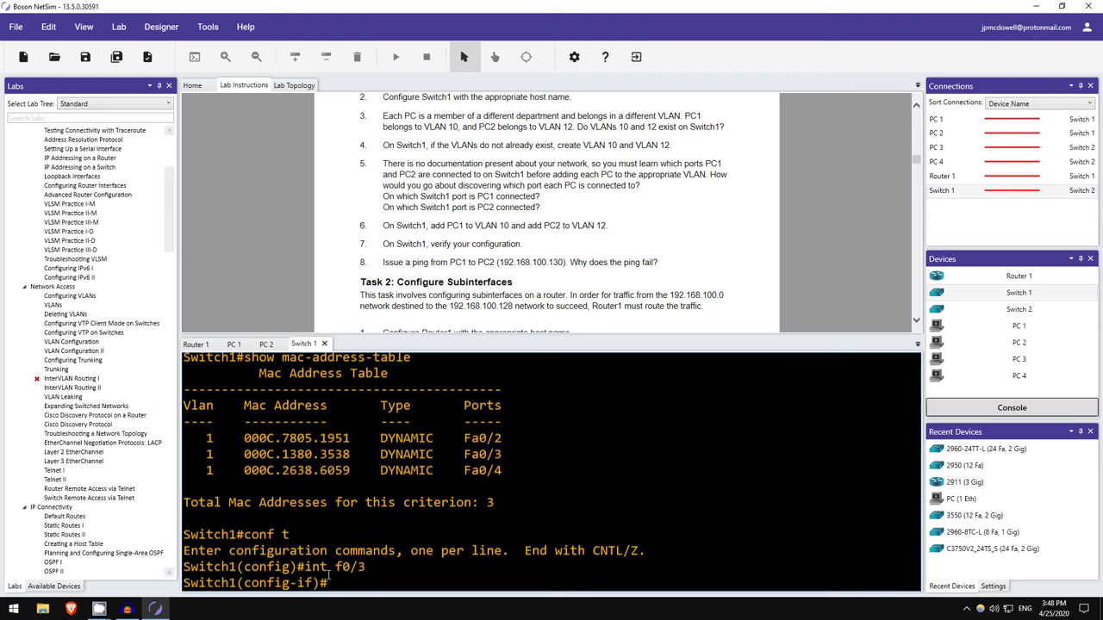
text(swit)
key(Tab)
text(mode access)
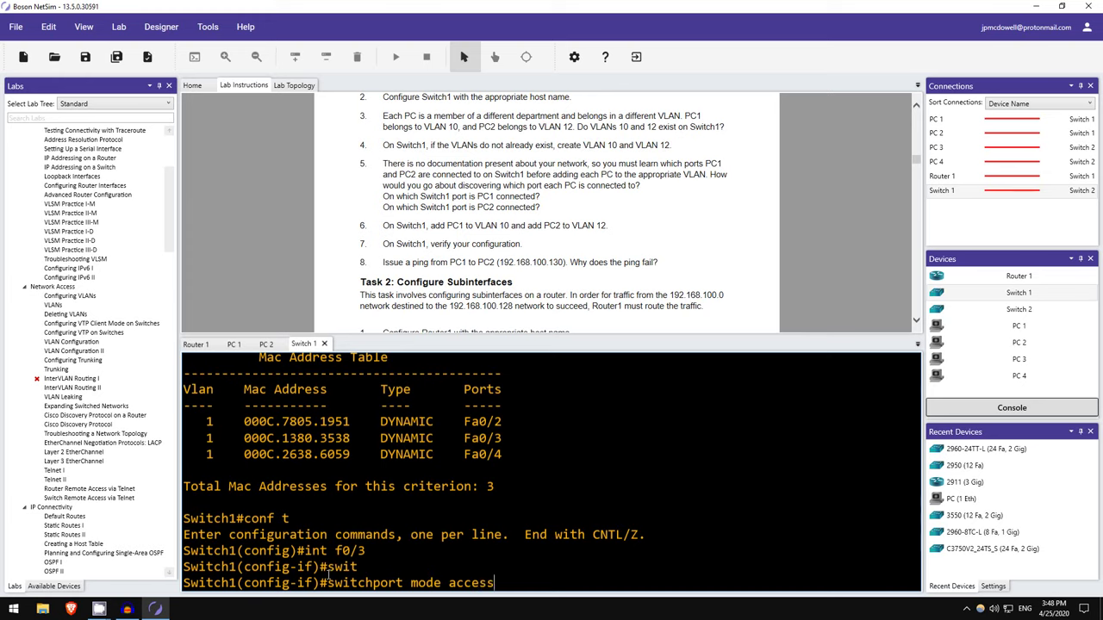
key(Return)
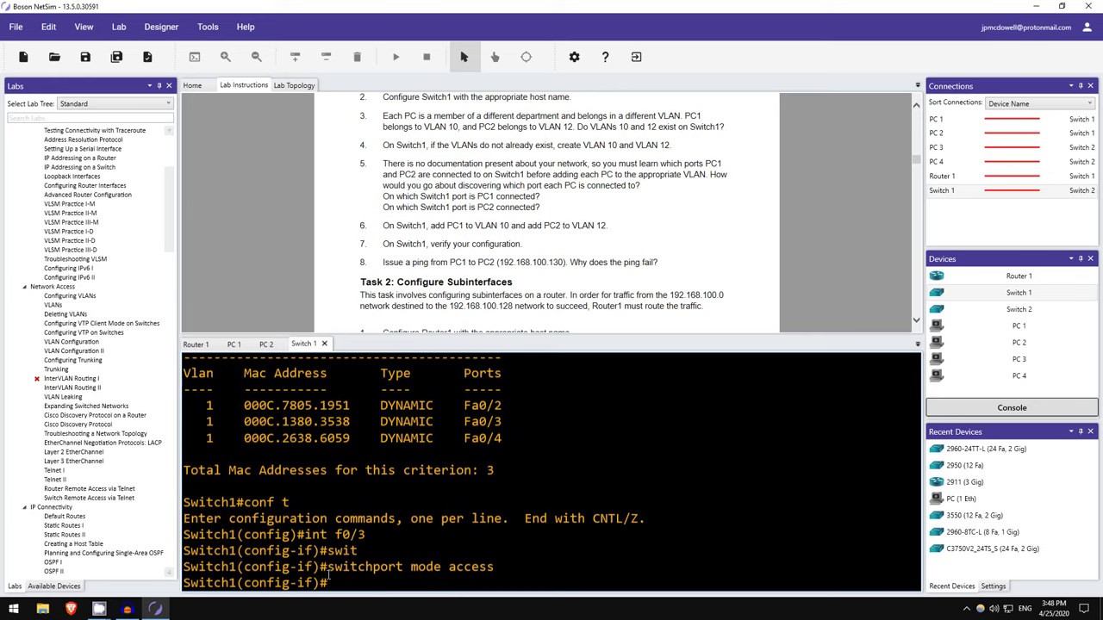
text(switch)
key(Tab)
text(acc)
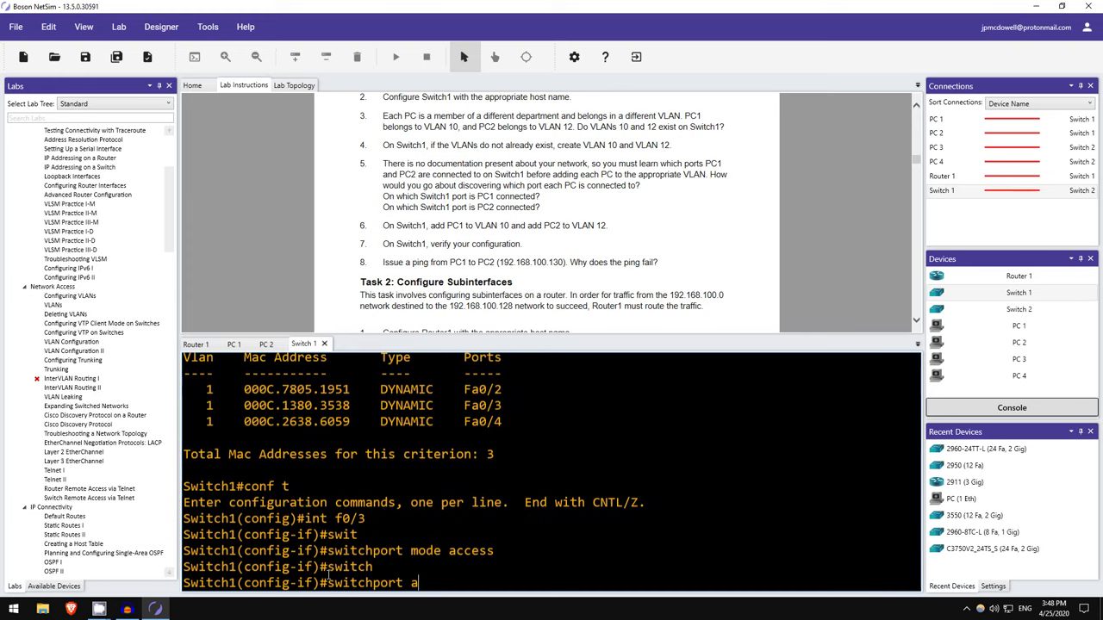
key(Tab)
text(vlan 10)
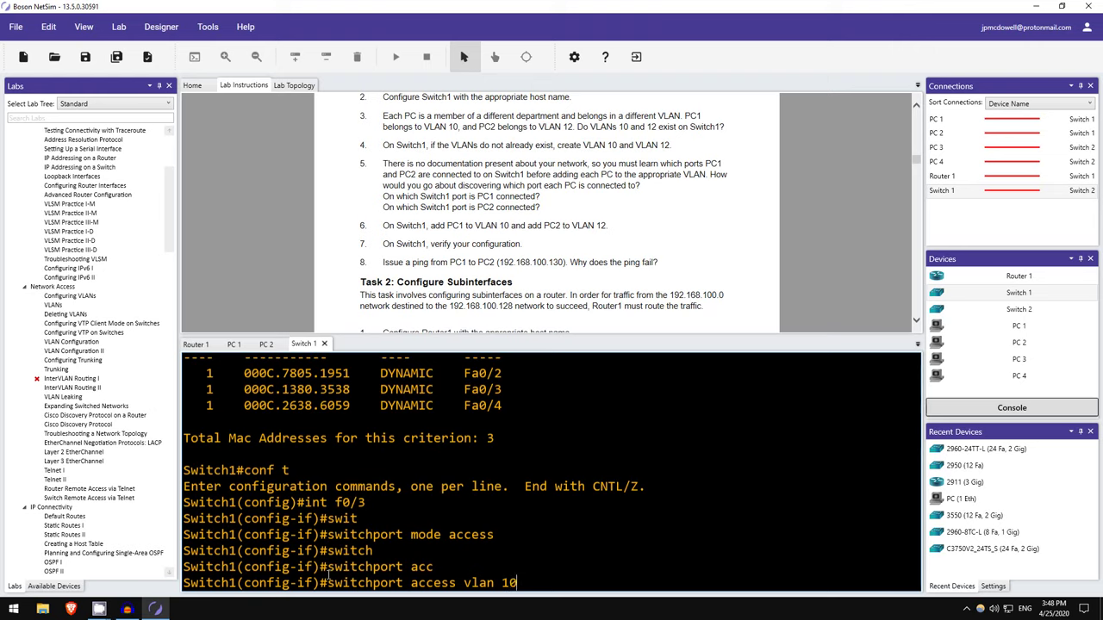
key(Return)
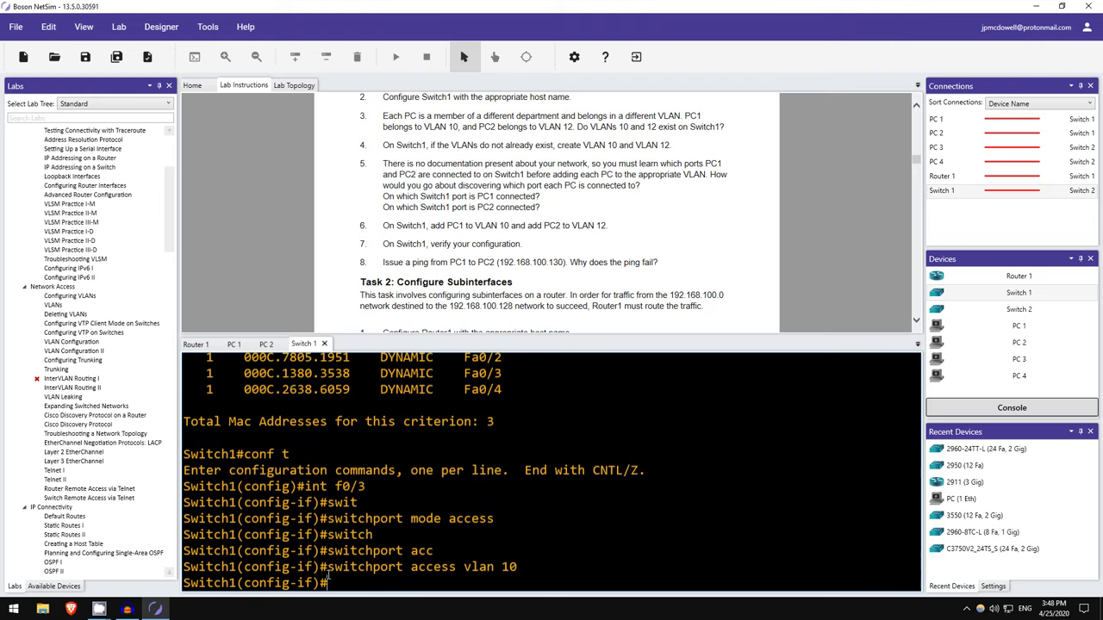
Make port Fa0/4 an access port in VLAN 12, then return to privileged exec.
text(int f0/4)
key(Return)
text(sw)
key(Tab)
text(mode acc)
key(Tab)
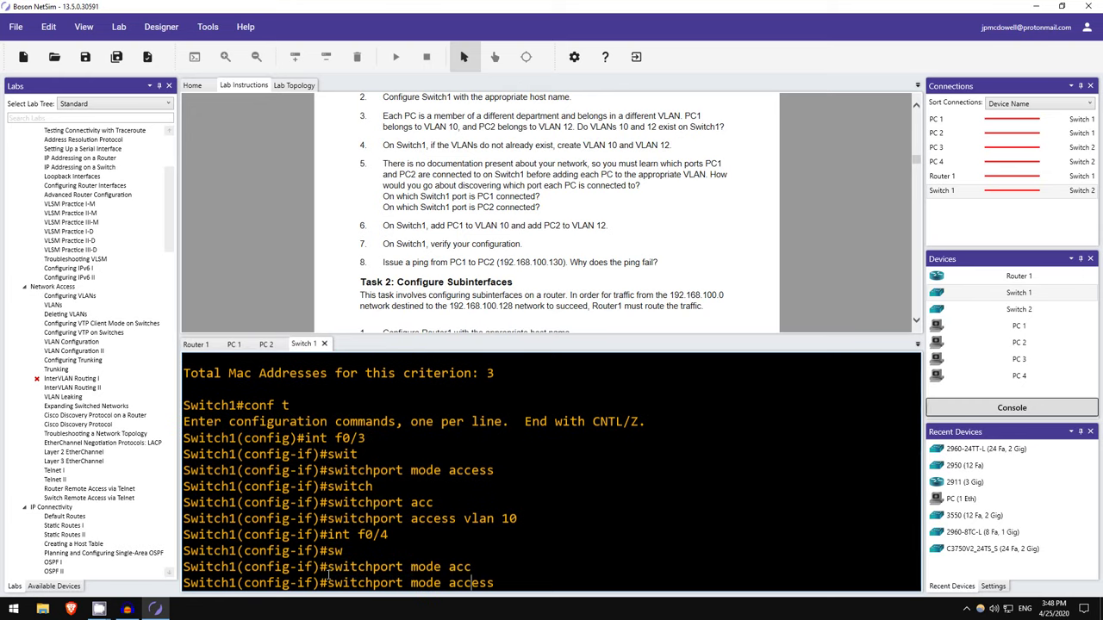
key(Return)
text(sw)
key(Tab)
text(ac)
key(Tab)
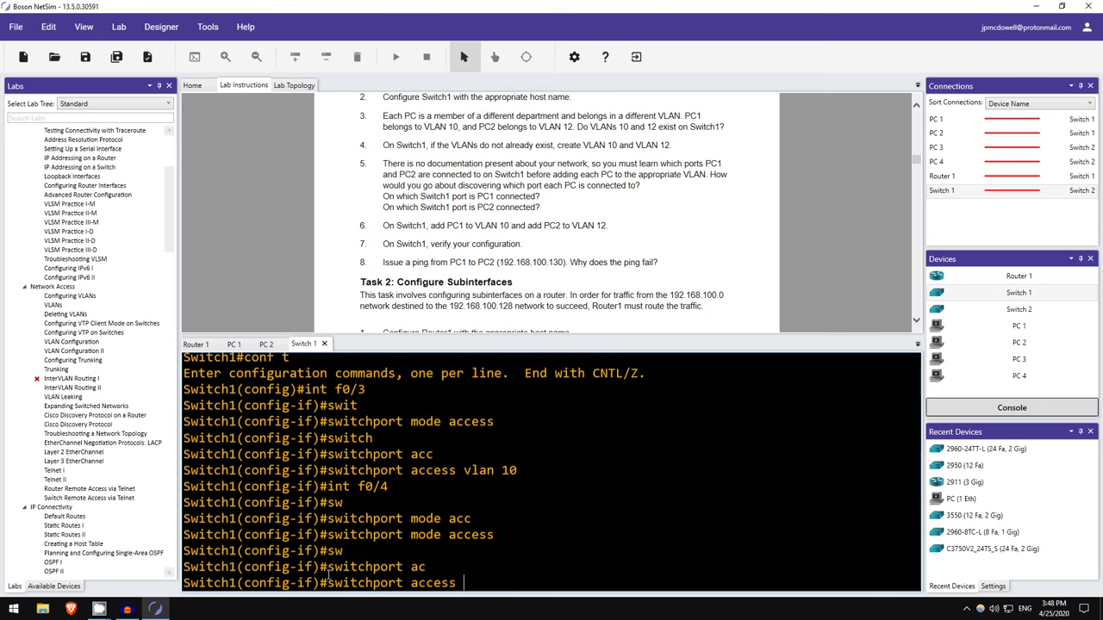
text(v)
key(Tab)
text(12)
key(Return)
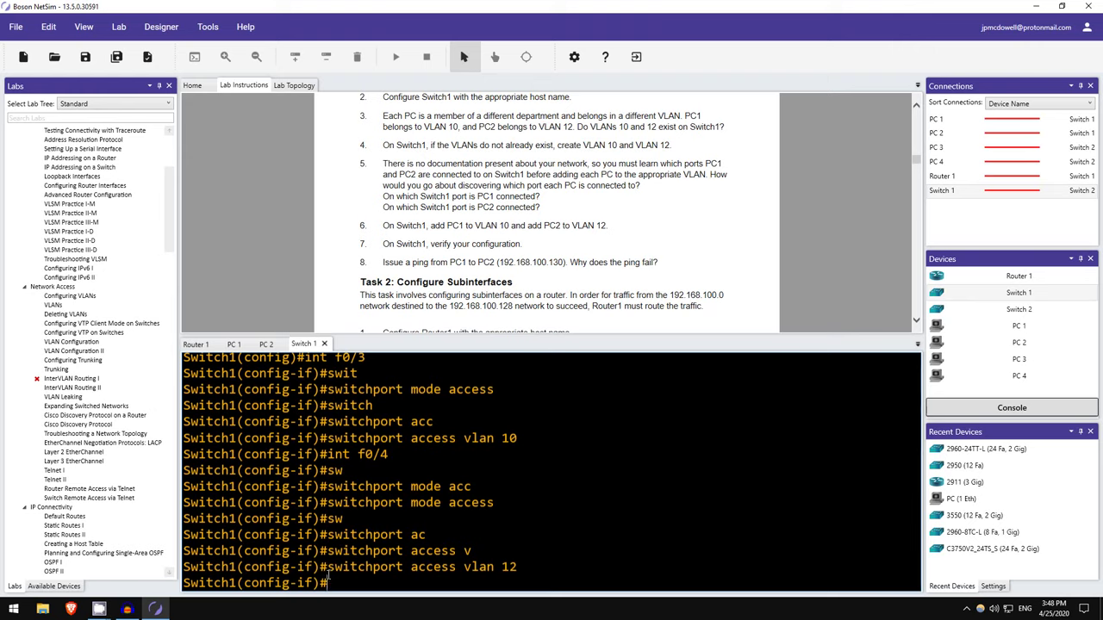
text(end)
key(Return)
key(Return)
key(Return)
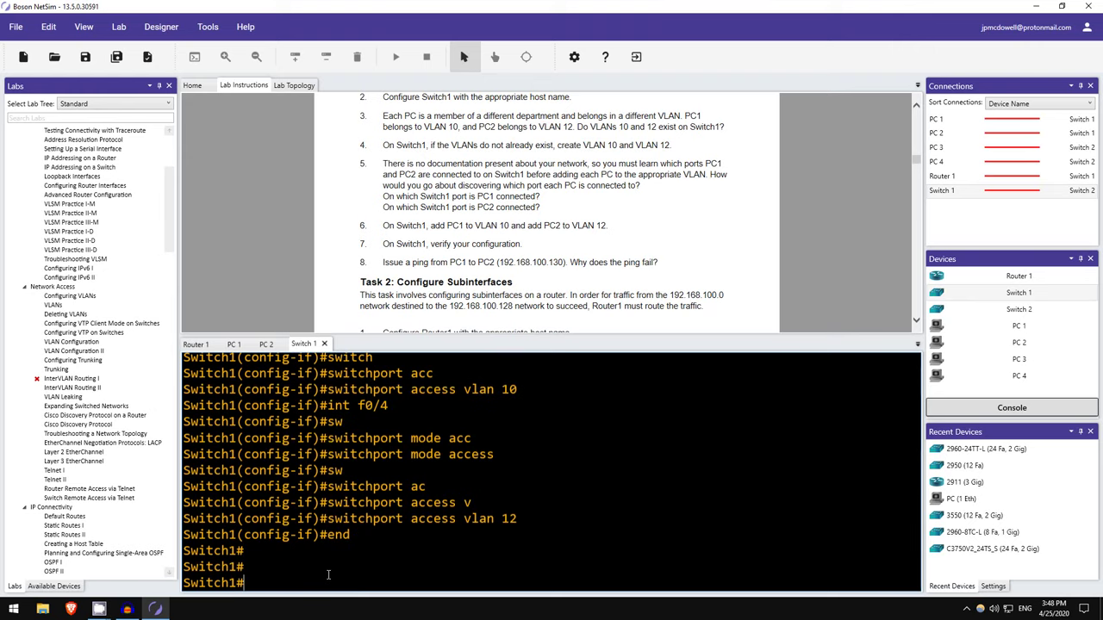
Run show vlan brief on Switch1 to confirm Fa0/3 in VLAN 10 and Fa0/4 in VLAN 12.
text(show vlan)
text(brief)
key(Return)
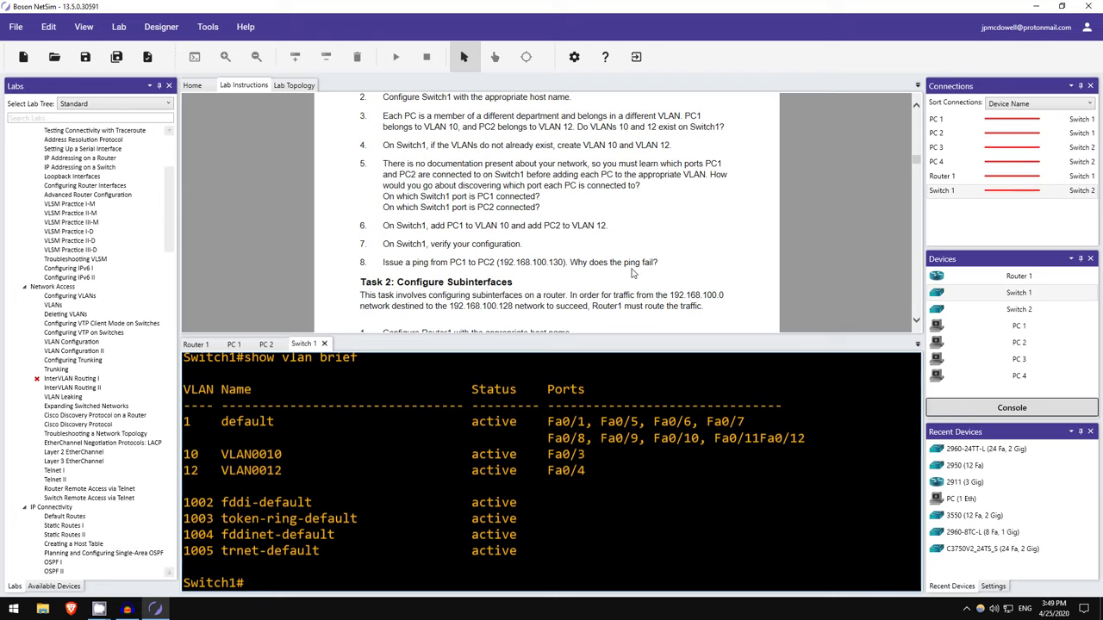
From PC1, ping 192.168.100.130 and review the 100% loss result.
click(235, 345)
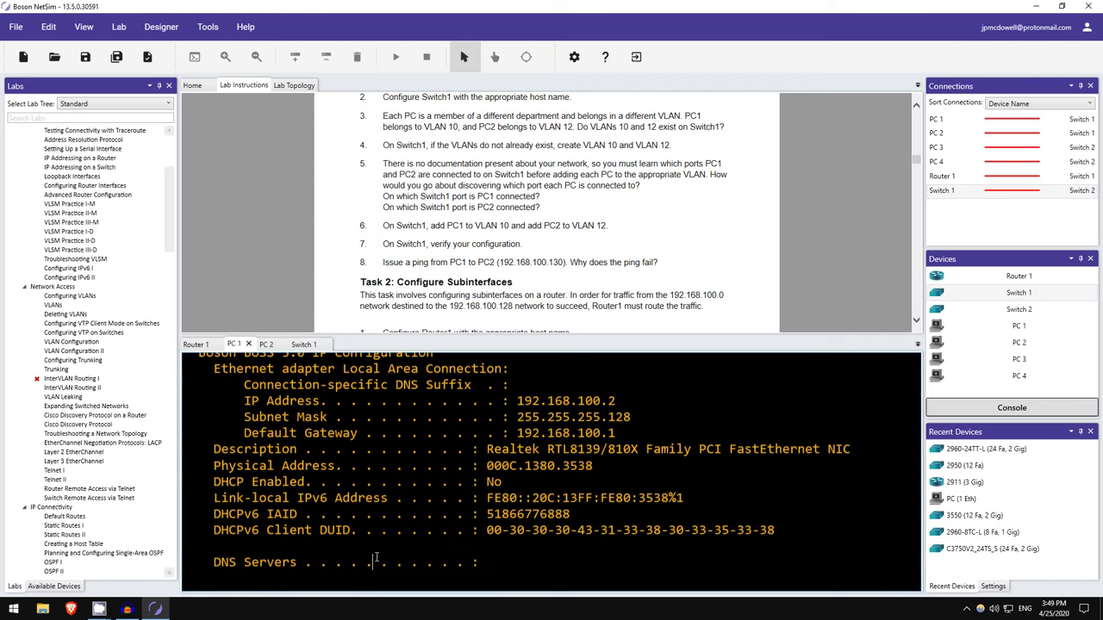
key(Return)
key(Return)
text(ping )
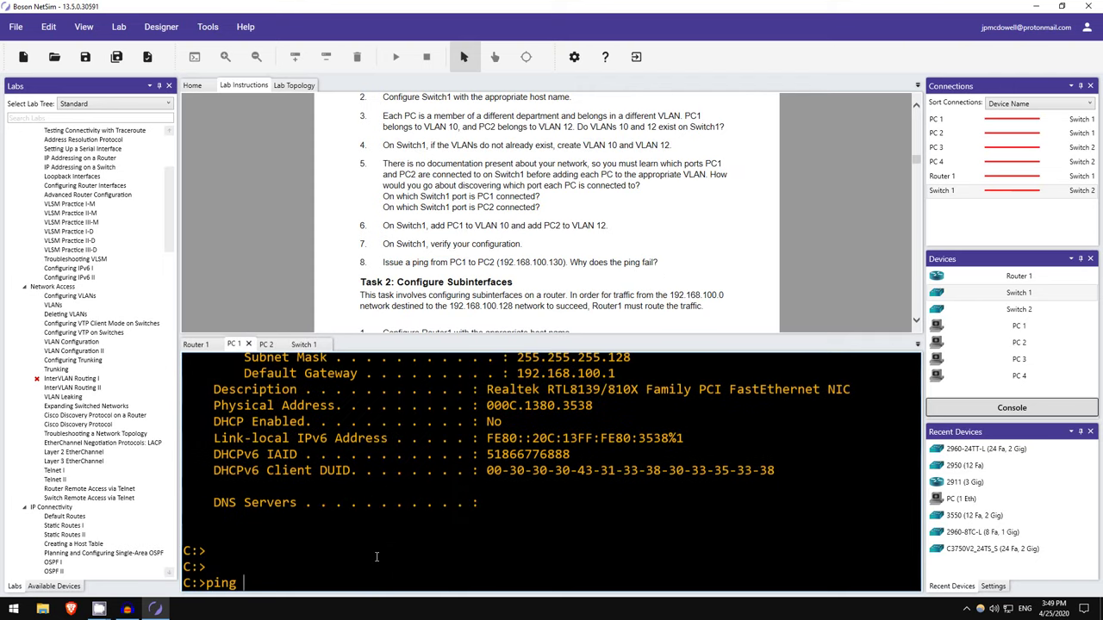
text(192.168.100.130)
key(Return)
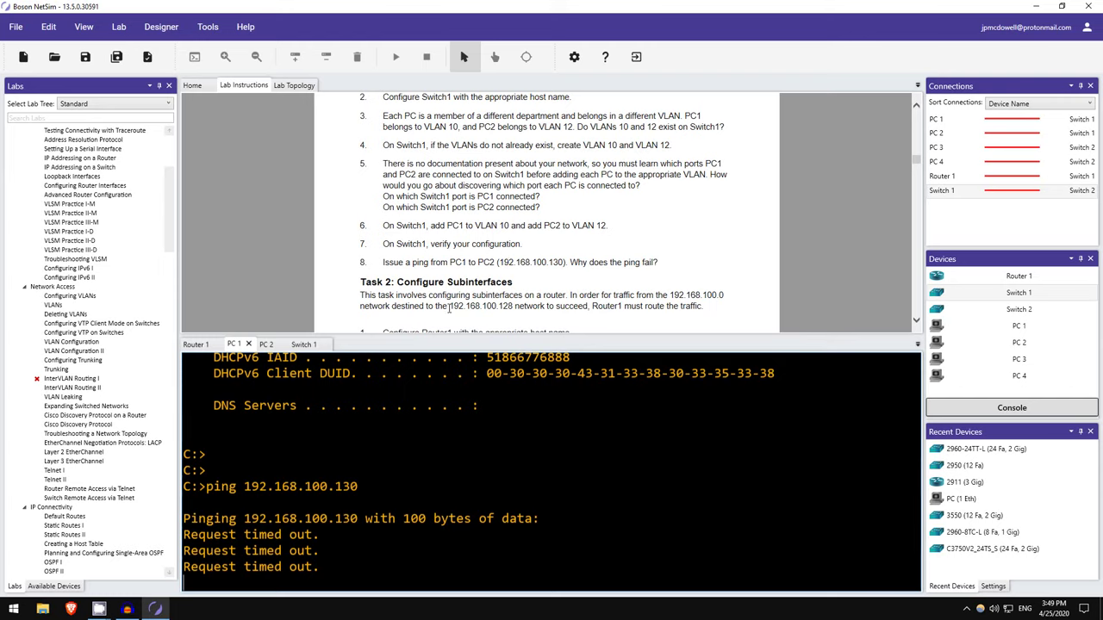
scroll(429, 250, up, 6)
scroll(424, 229, up, 10)
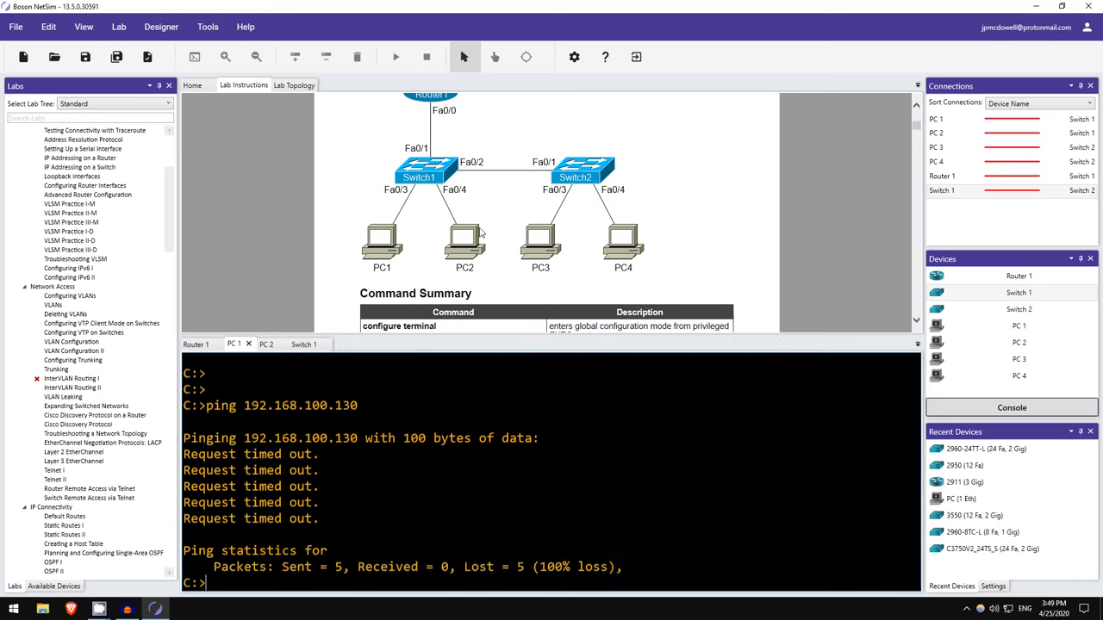
scroll(410, 181, up, 2)
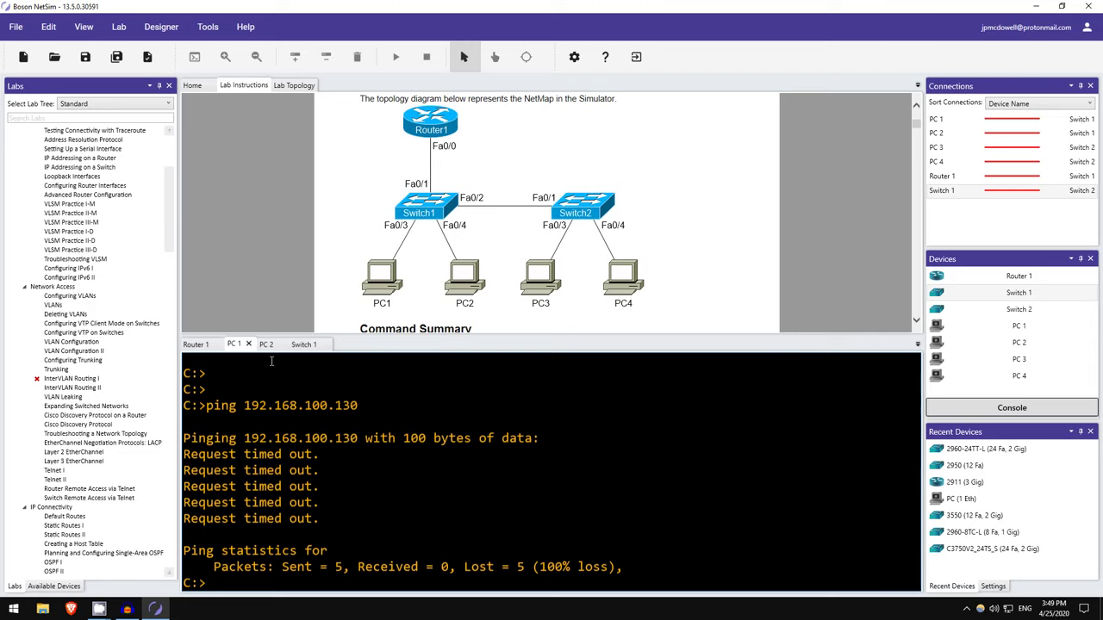
Run show interfaces trunk on Switch1 to check Fa0/2 carries VLANs 1, 10, 12.
click(304, 344)
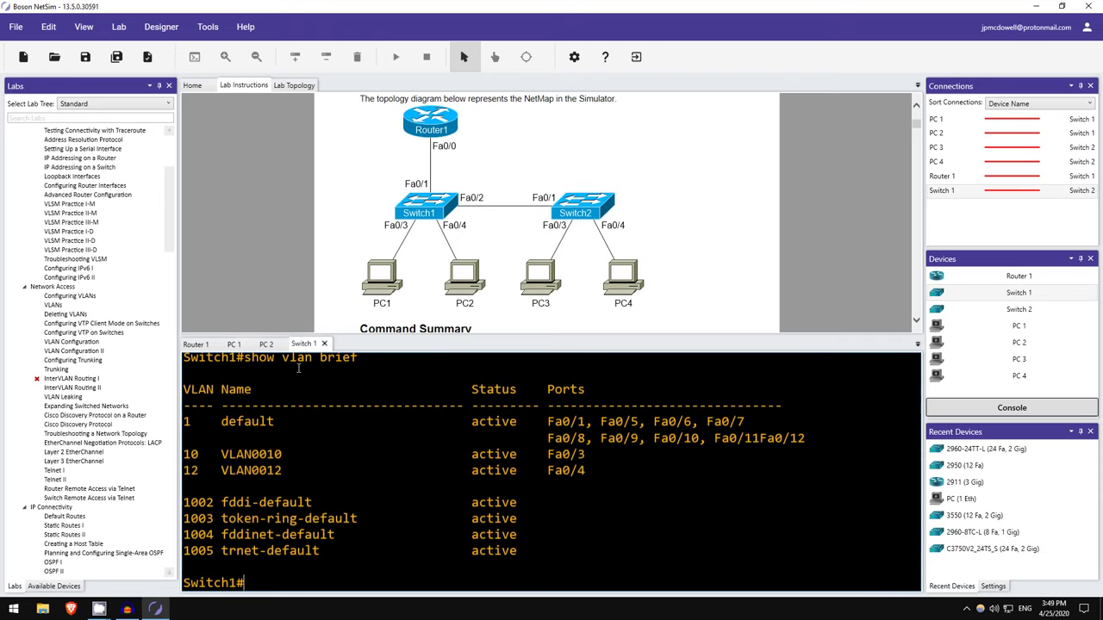
key(Return)
key(Return)
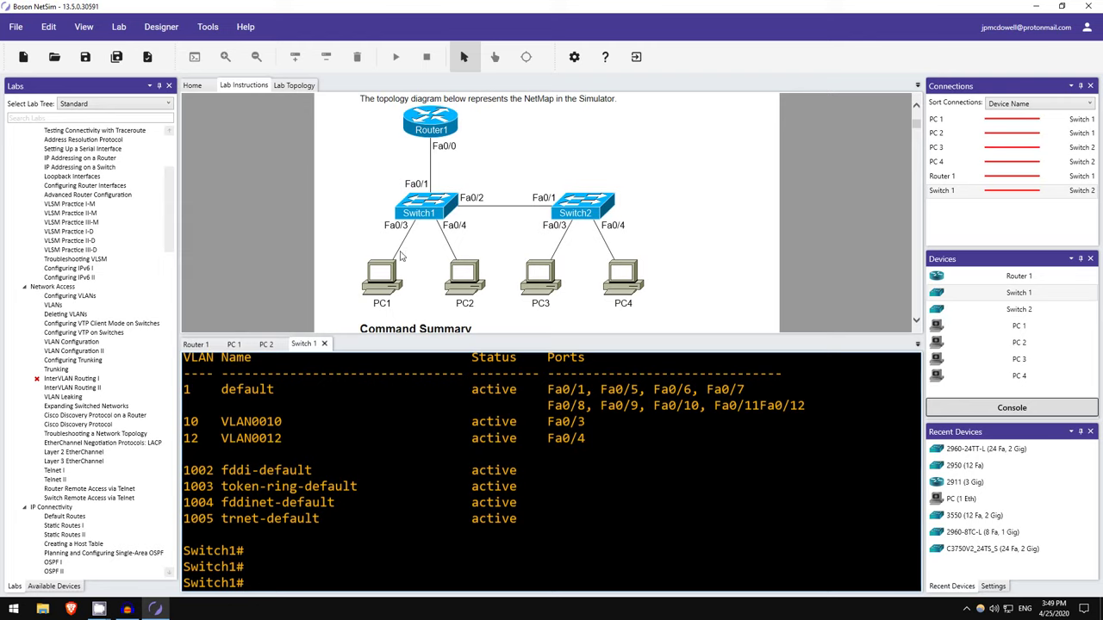
text(show inter)
key(Tab)
text(trunk)
key(Return)
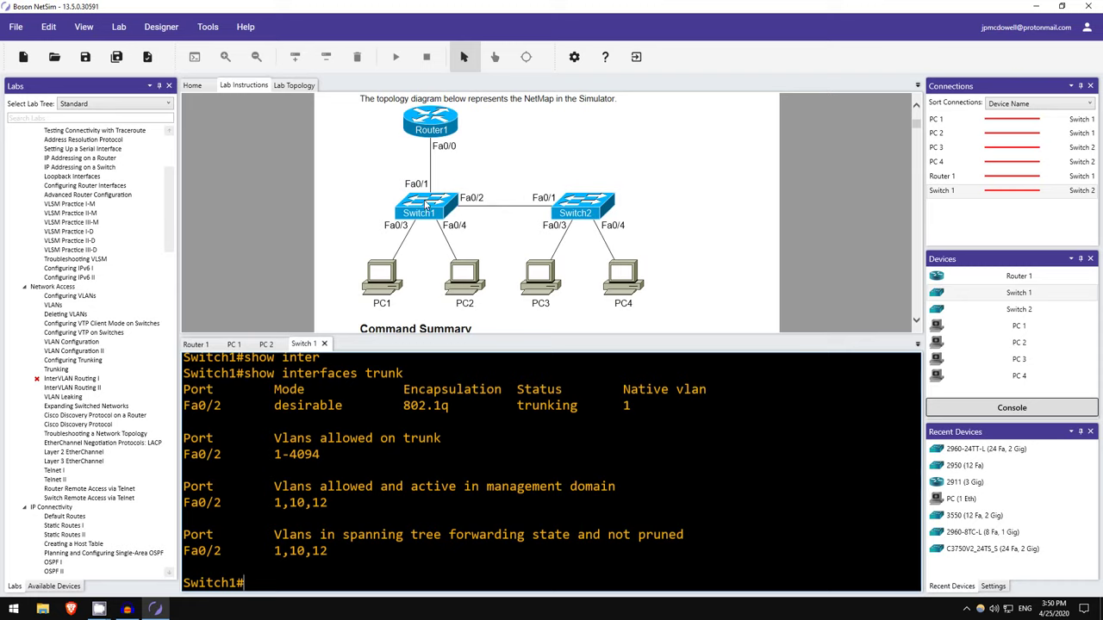
On Router1, enter enable mode and run show ip interface brief.
click(196, 343)
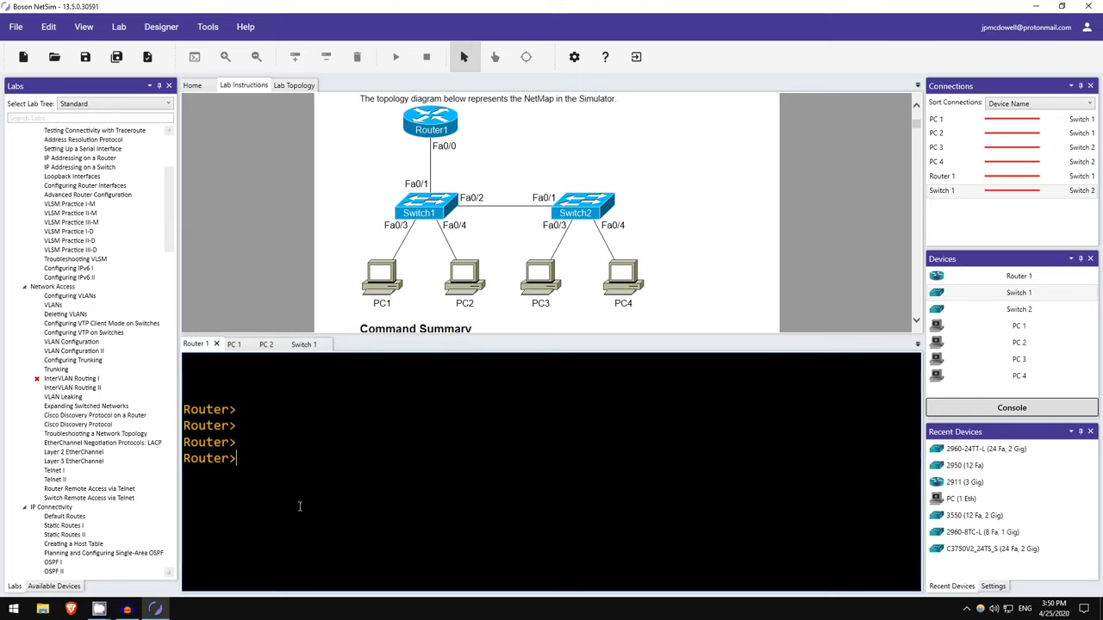
text(en)
key(Tab)
key(Return)
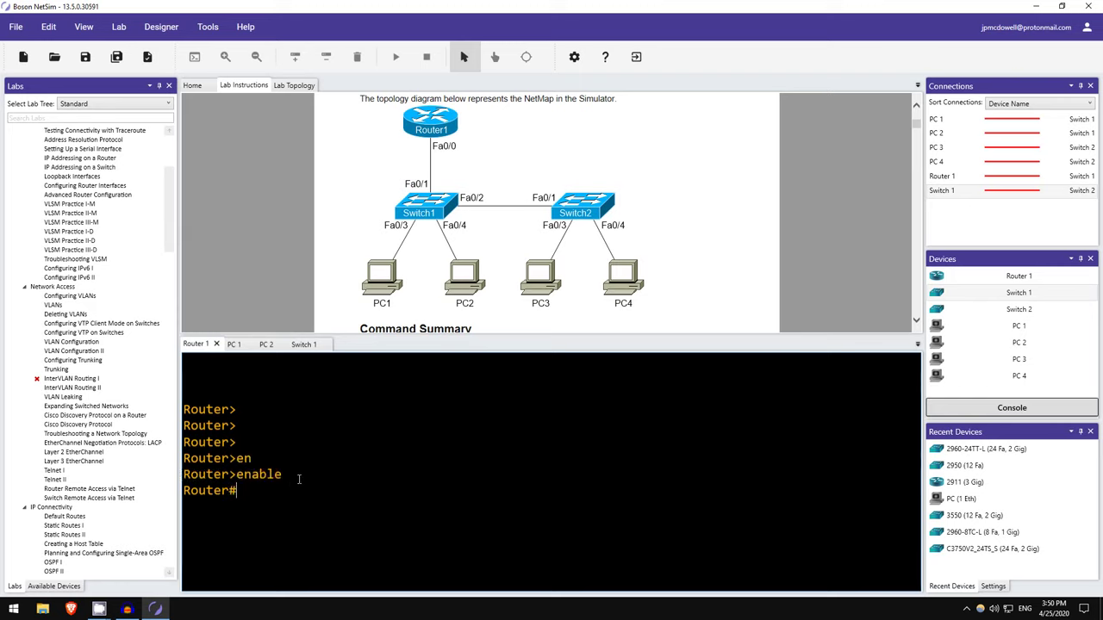
text(show ip int)
key(Tab)
text(br)
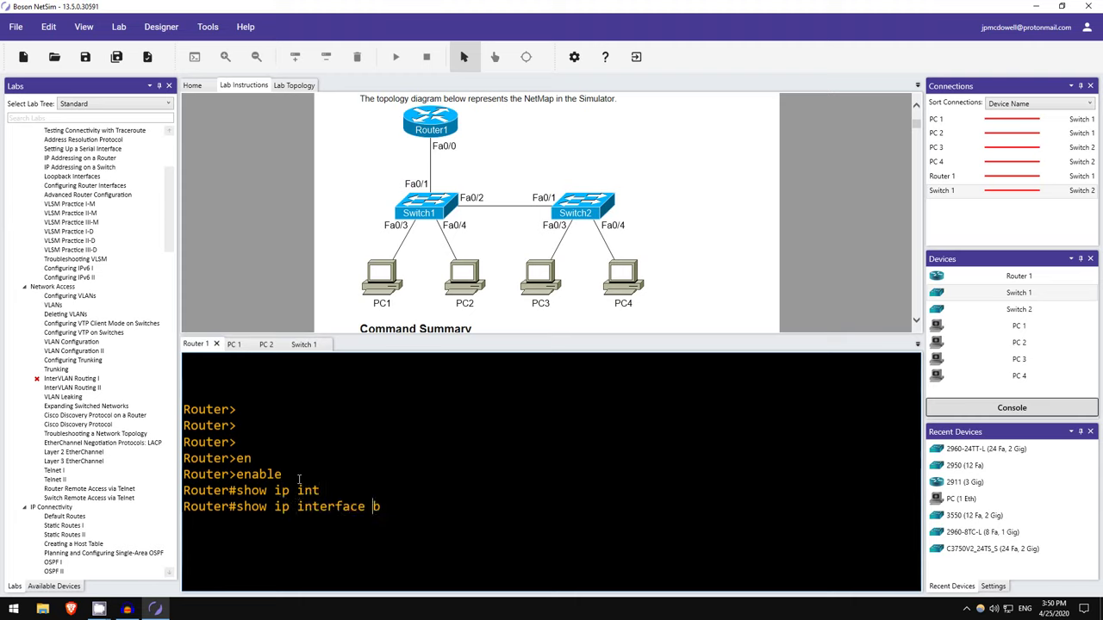
key(Tab)
key(Return)
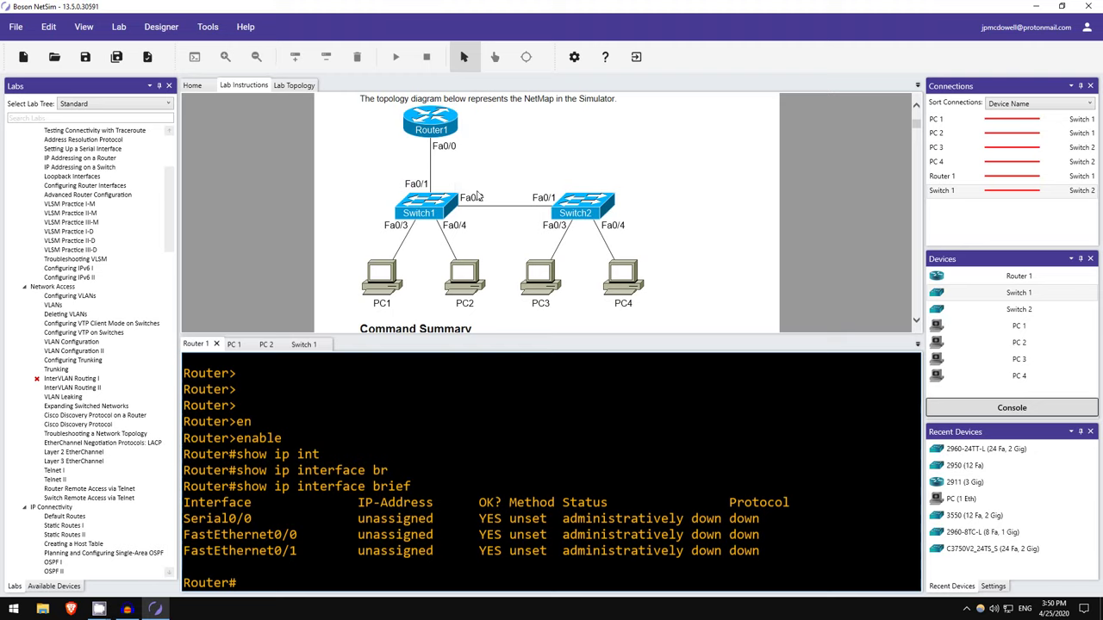
Scroll the Lab Instructions down to Lab Solutions steps 6 and 7 for the PC VLAN assignments.
scroll(303, 179, down, 10)
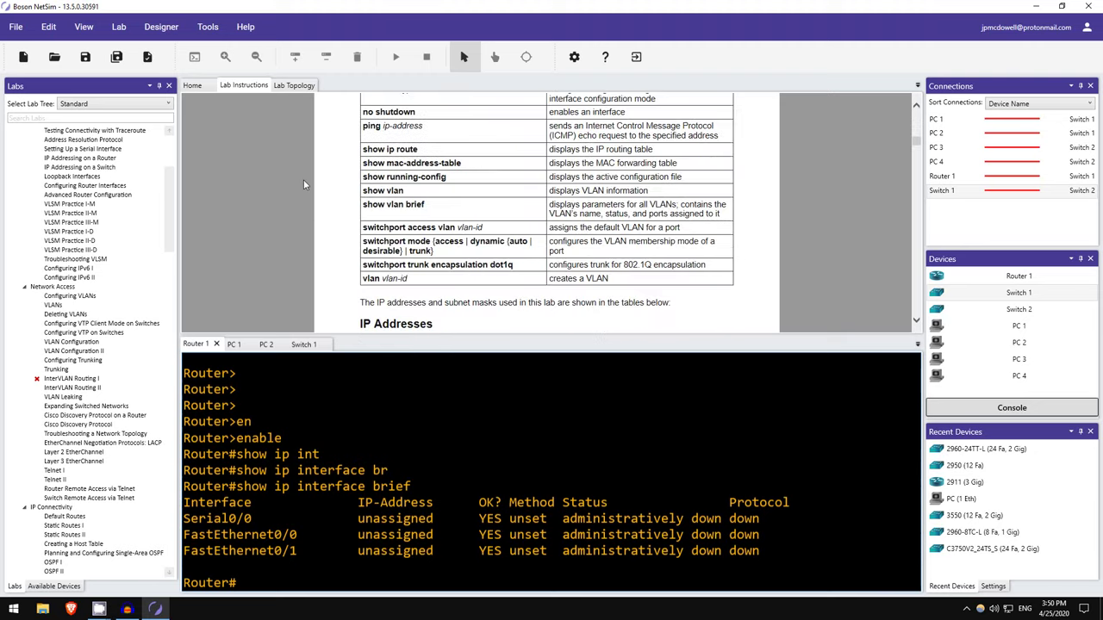
scroll(303, 179, down, 10)
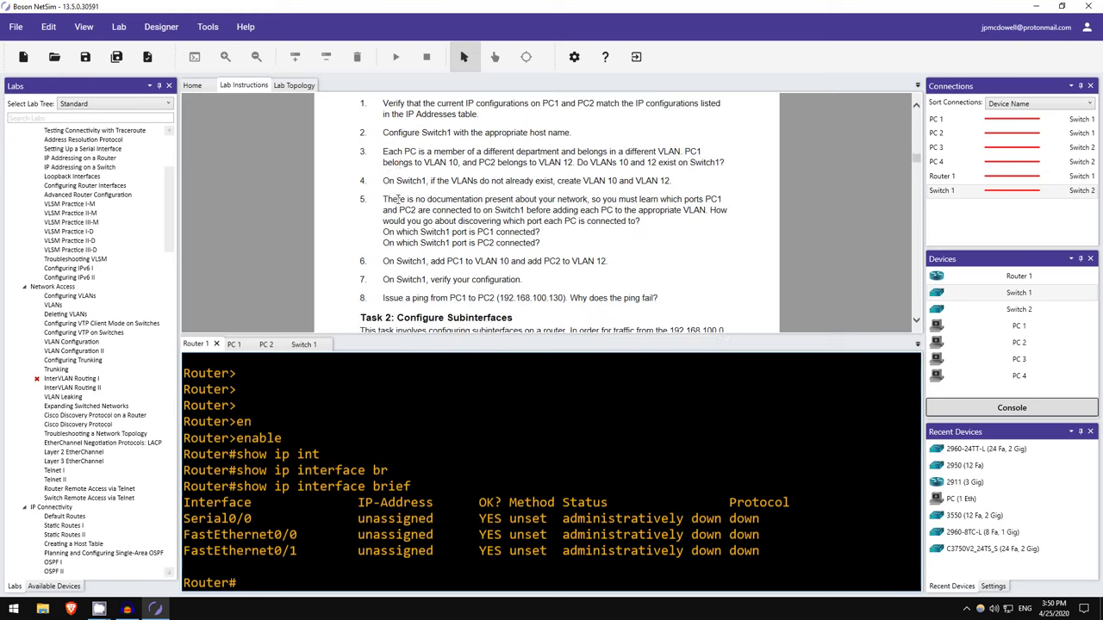
scroll(398, 203, down, 1)
scroll(401, 222, down, 2)
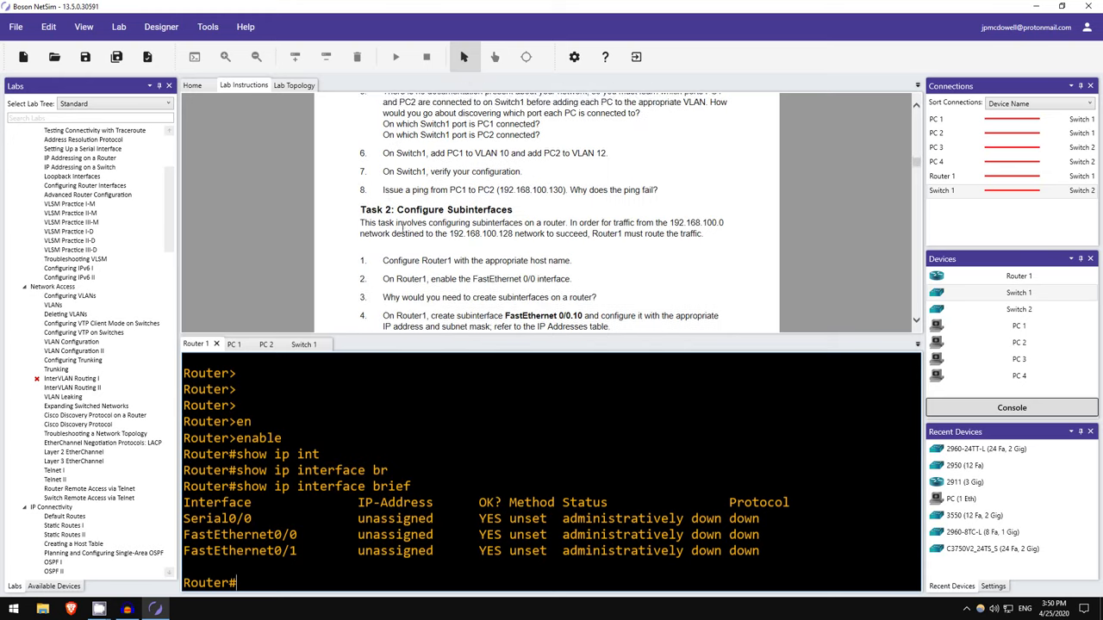
scroll(401, 226, down, 2)
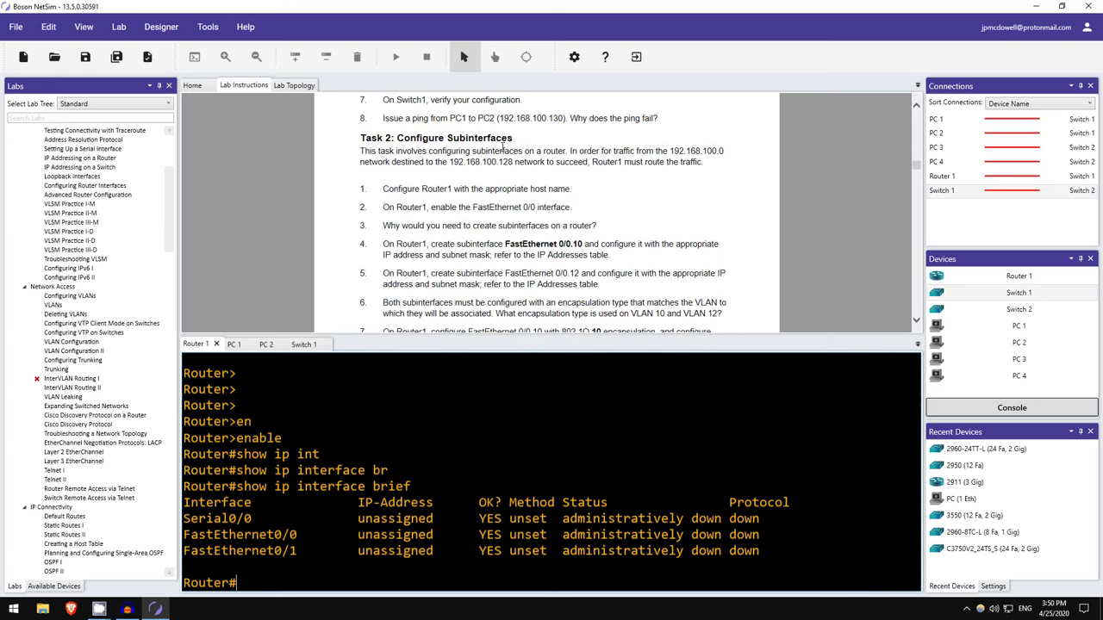
scroll(502, 148, down, 5)
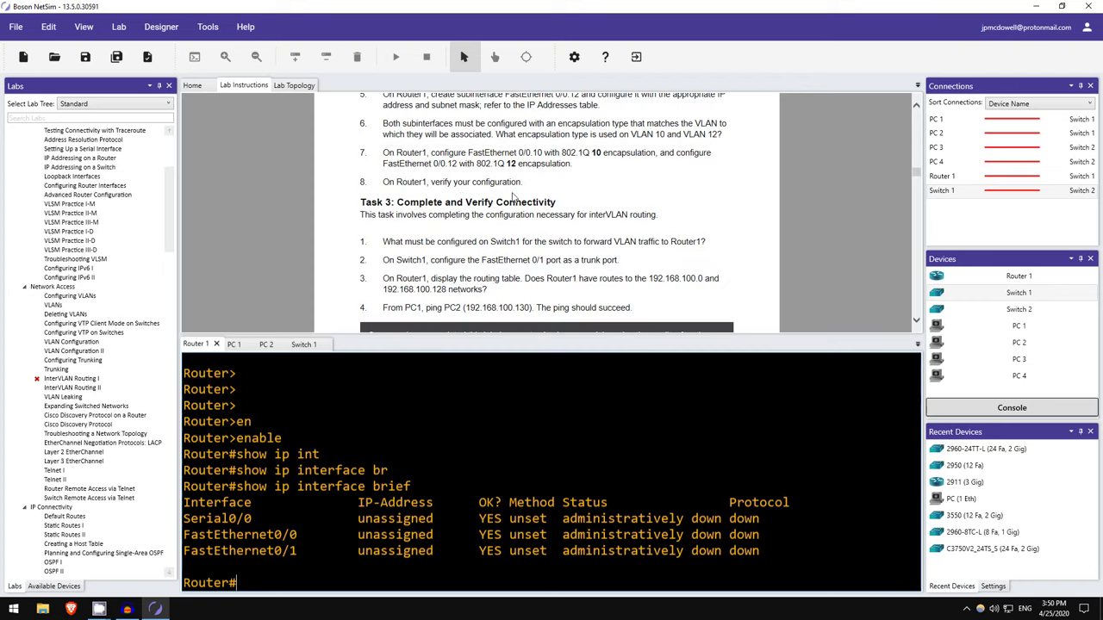
scroll(527, 205, down, 1)
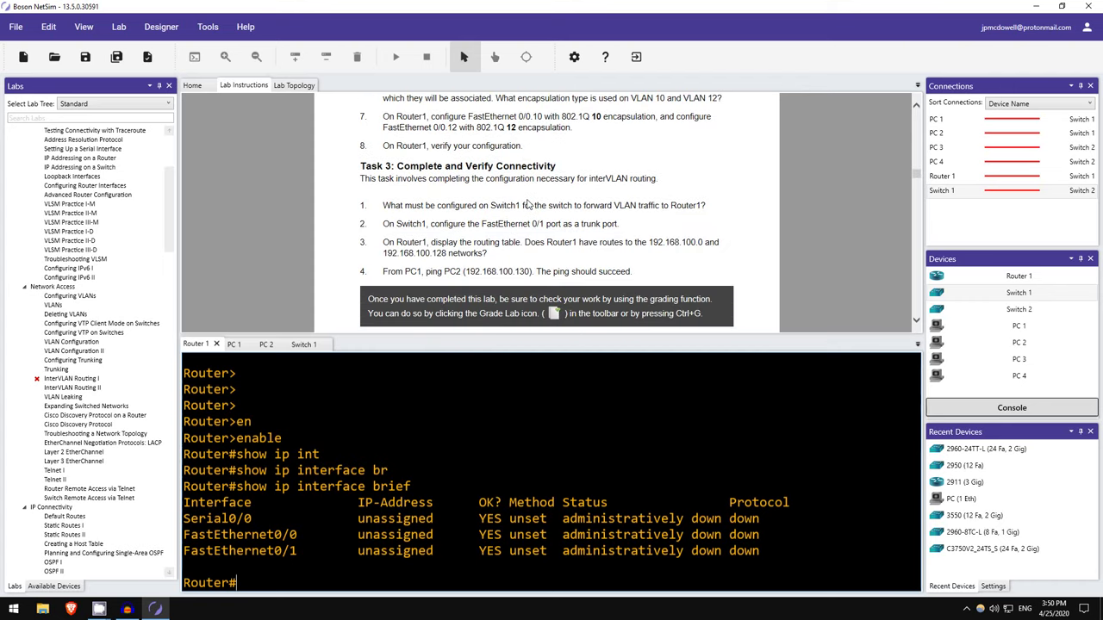
scroll(505, 164, down, 4)
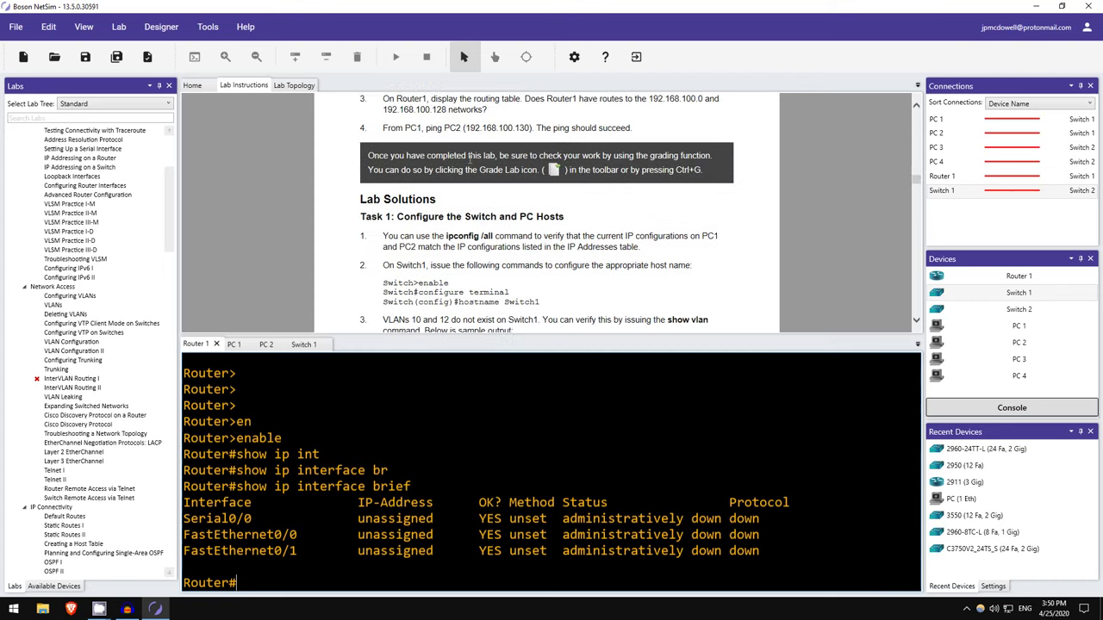
scroll(467, 160, up, 3)
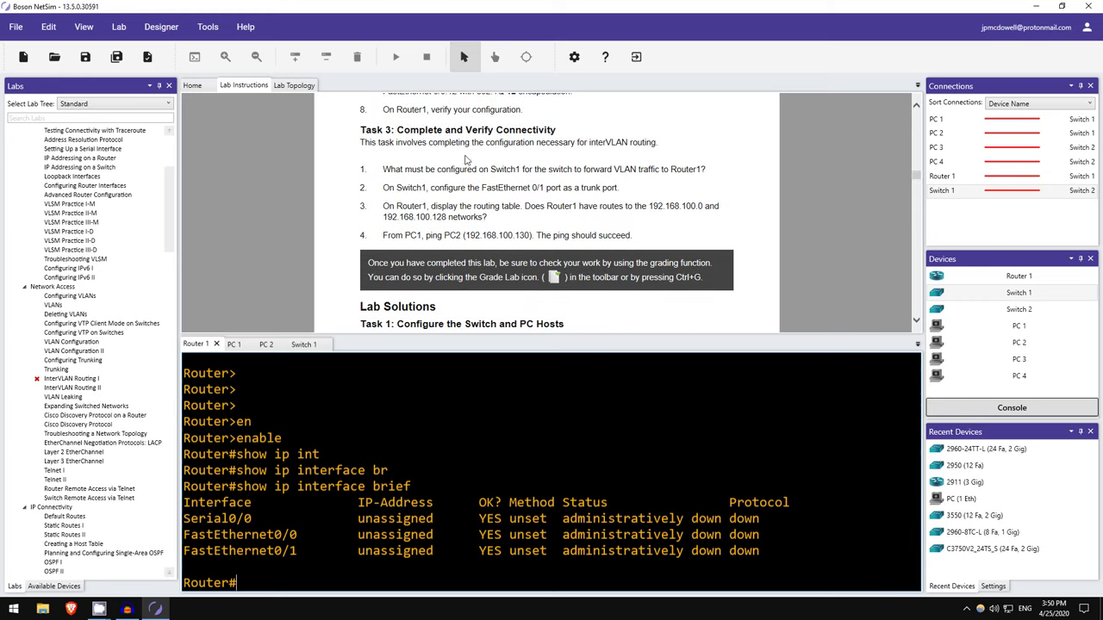
scroll(465, 159, down, 5)
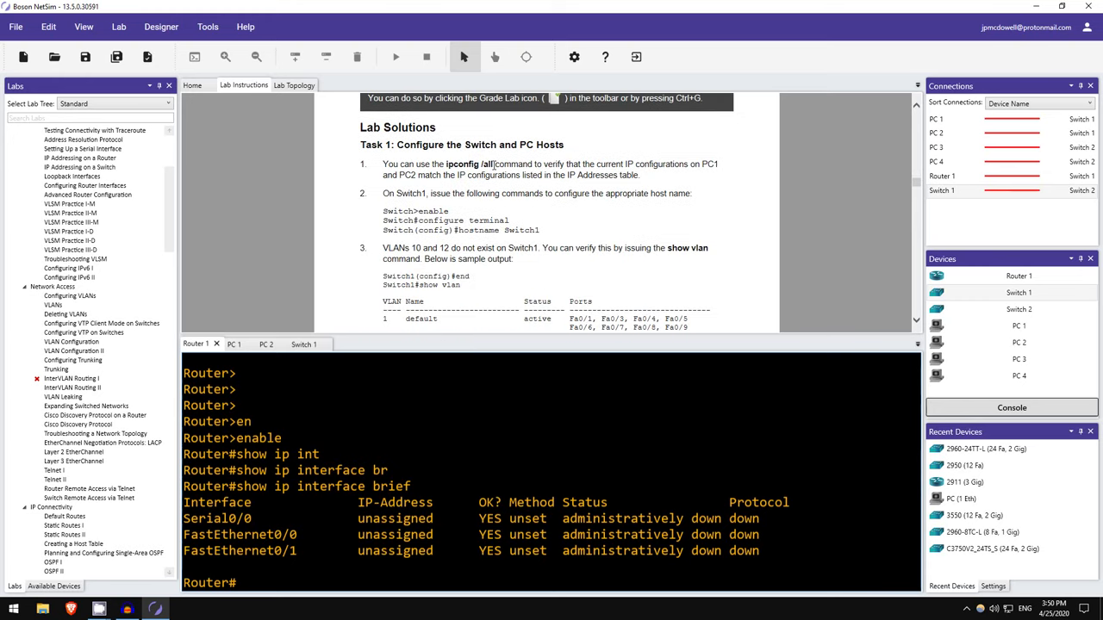
scroll(374, 146, down, 1)
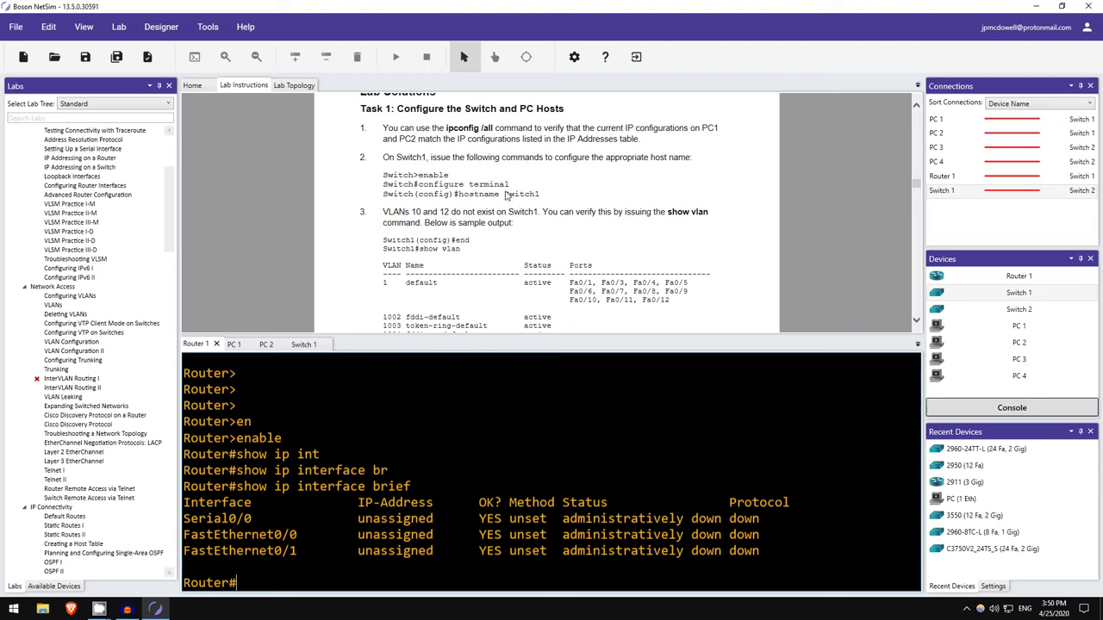
scroll(476, 185, down, 2)
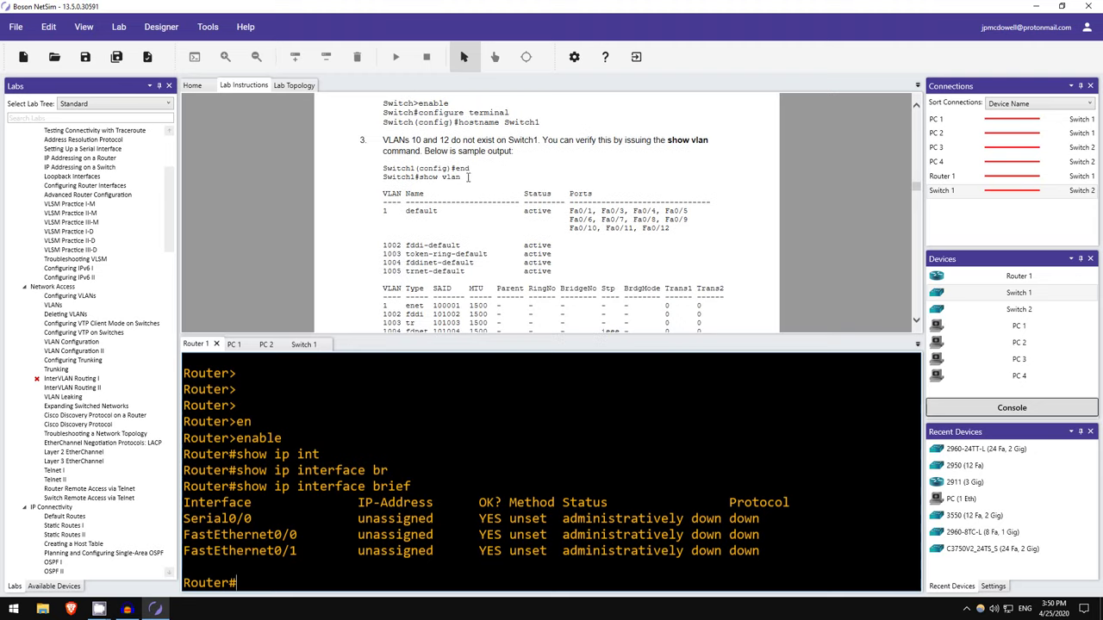
scroll(467, 177, down, 2)
scroll(461, 211, up, 2)
scroll(421, 177, down, 5)
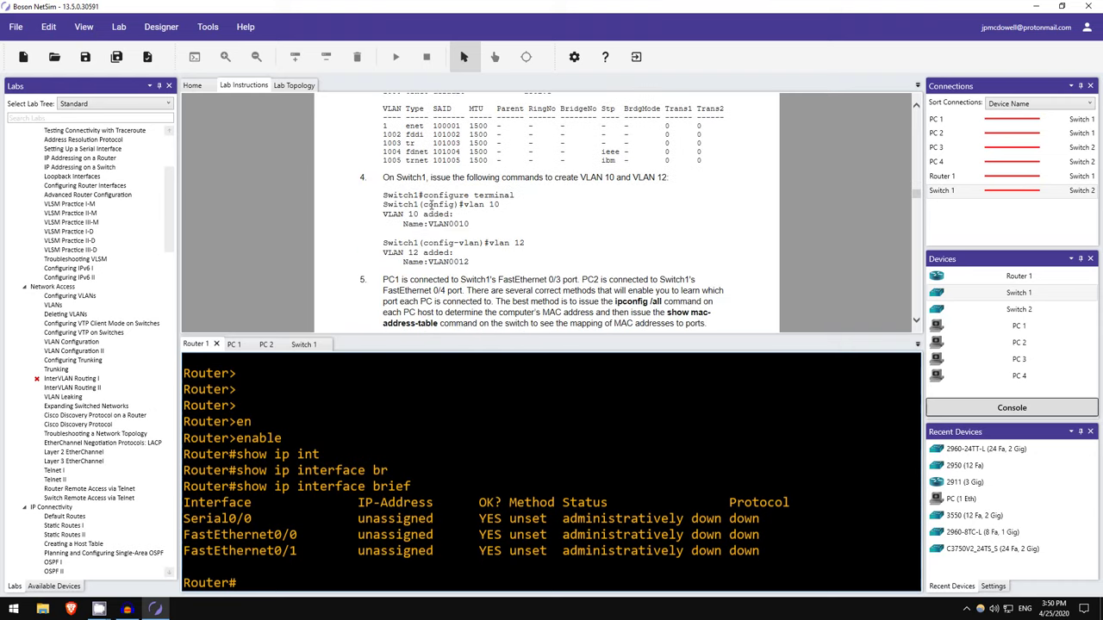
scroll(425, 204, down, 5)
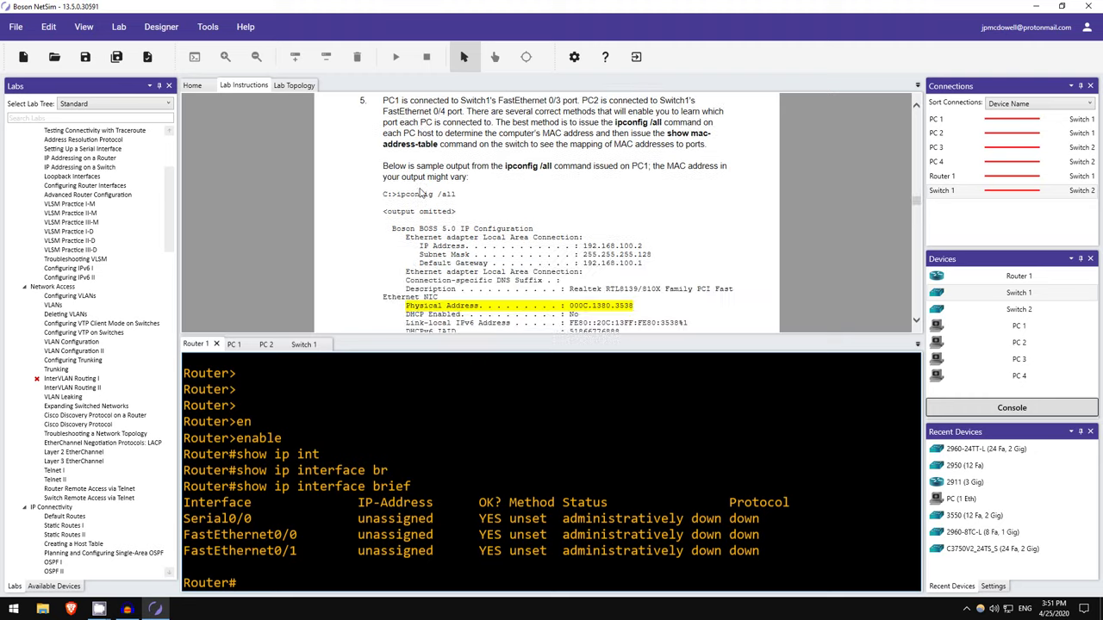
scroll(400, 247, down, 4)
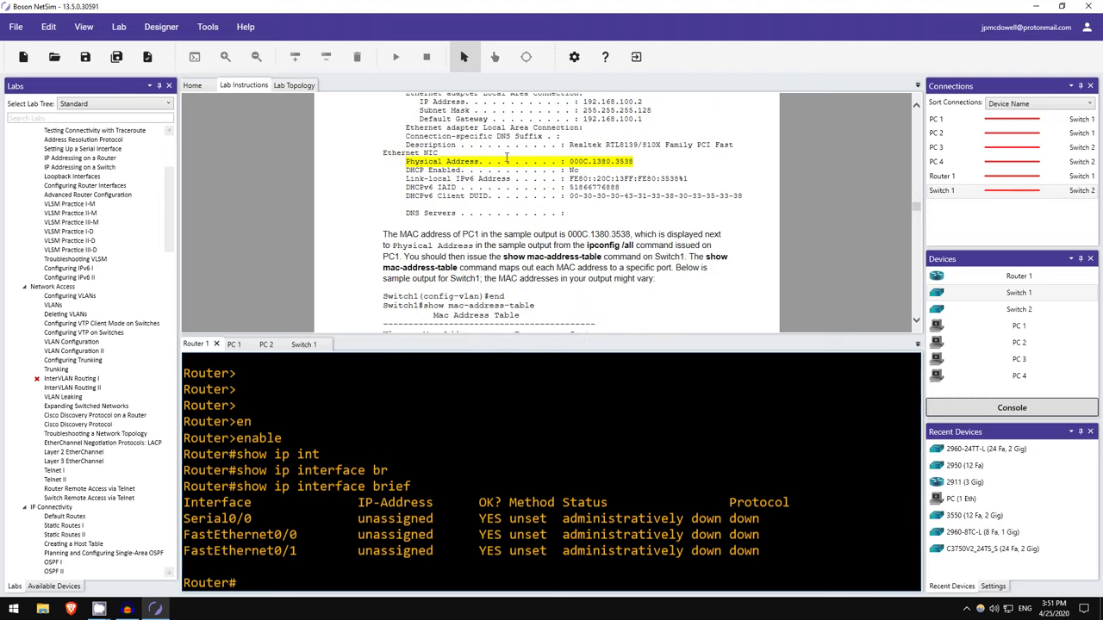
scroll(568, 162, down, 7)
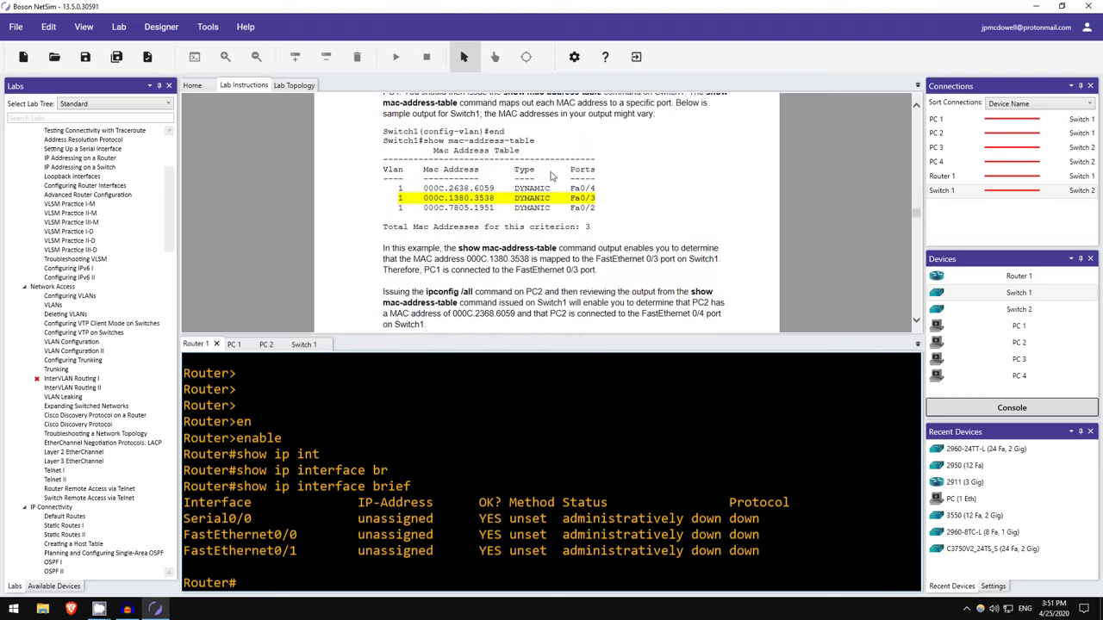
scroll(512, 167, down, 2)
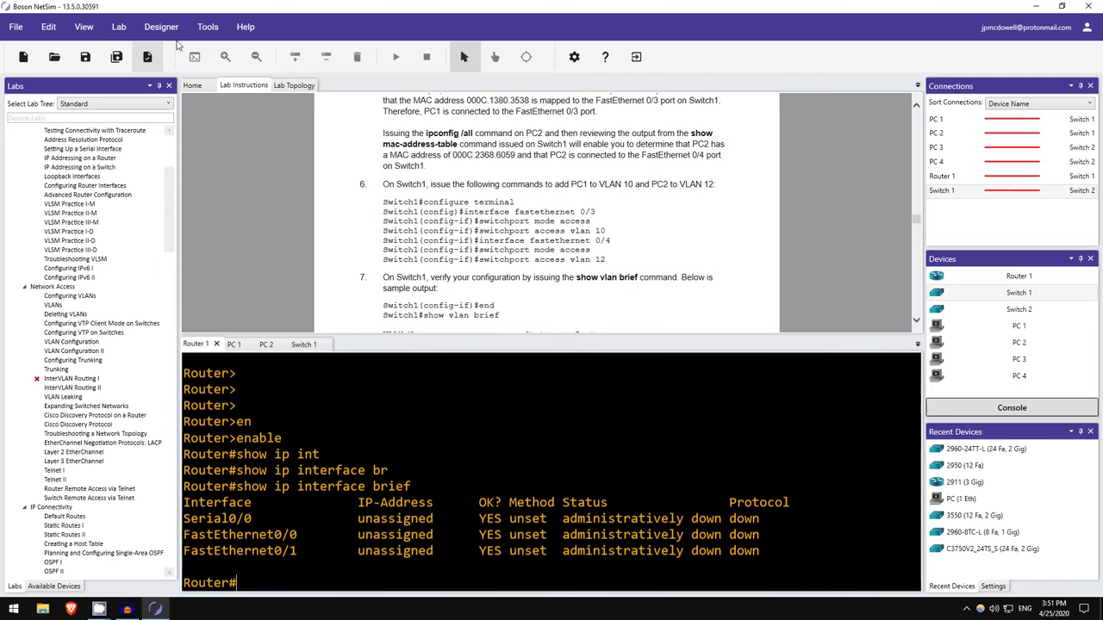
click(162, 54)
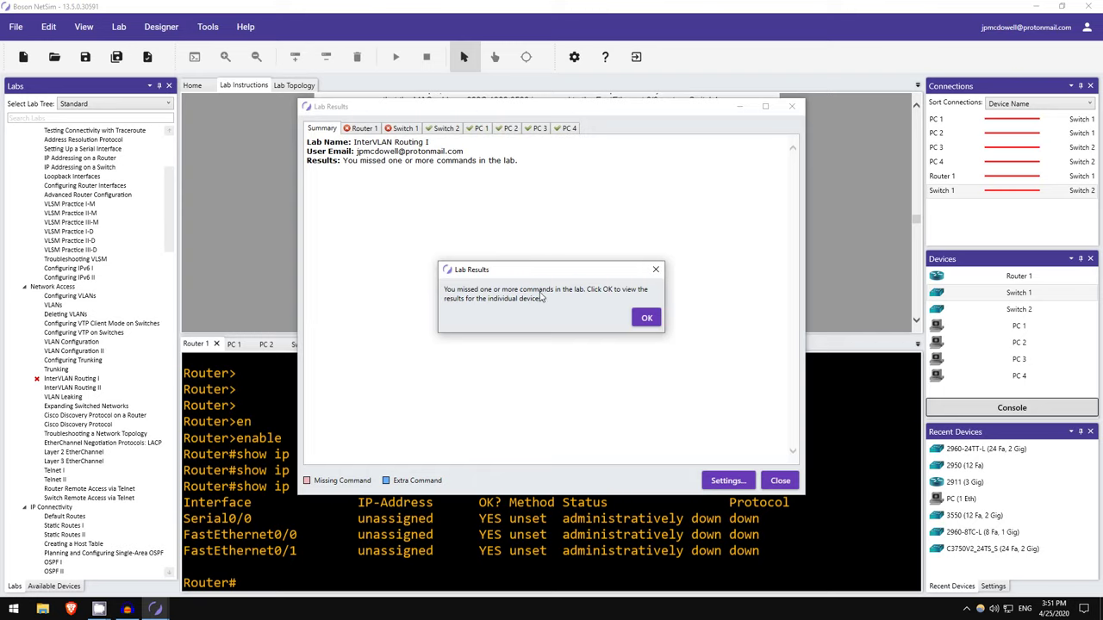
click(647, 319)
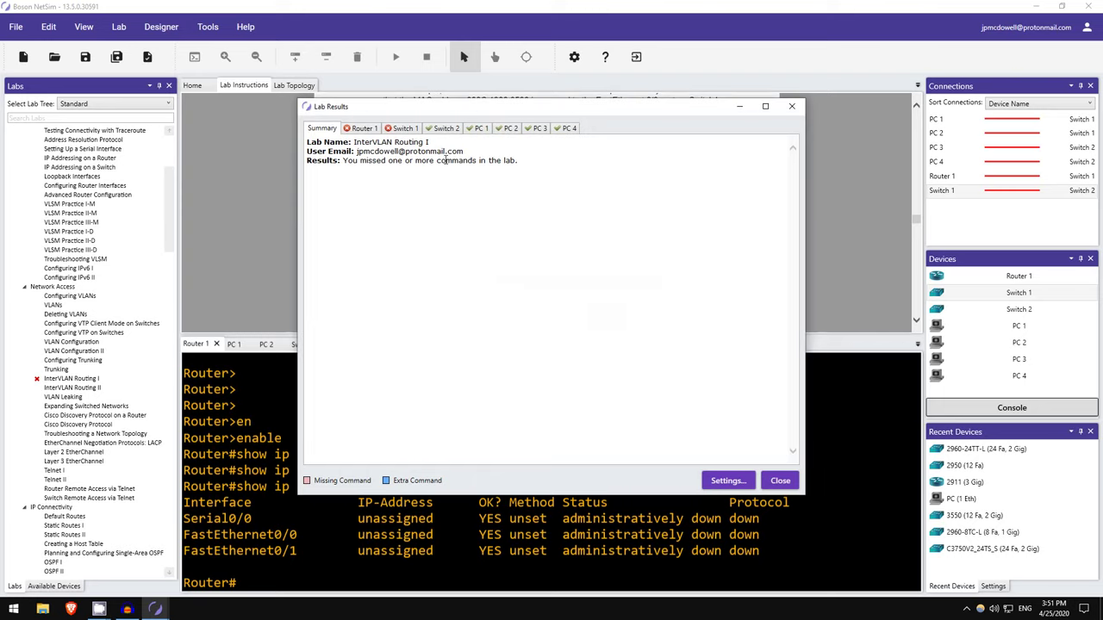
click(450, 130)
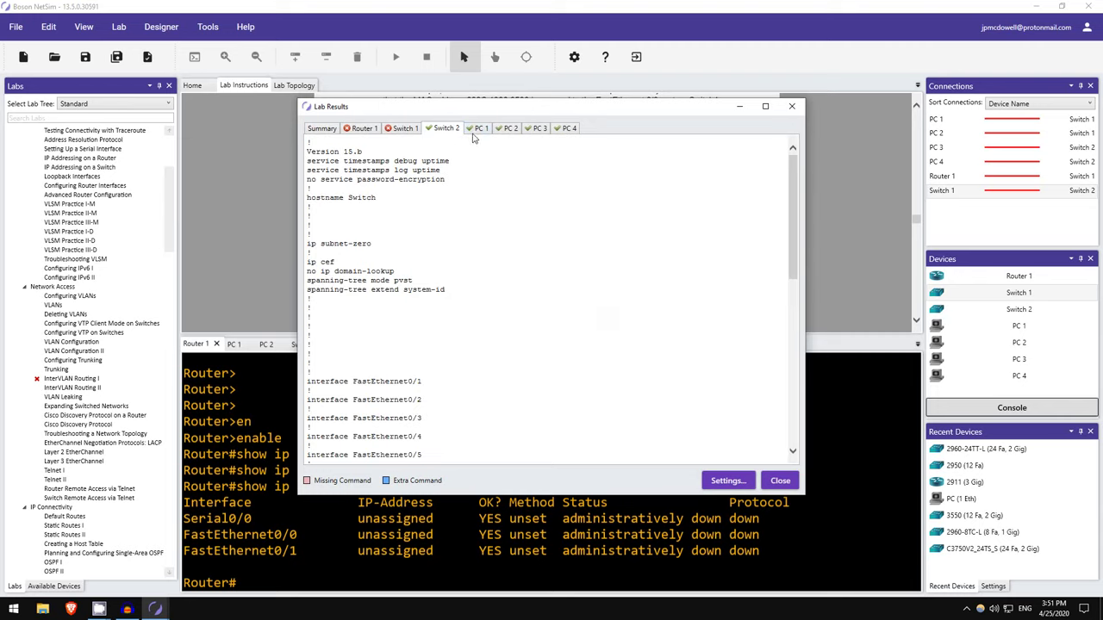
click(479, 130)
click(507, 130)
click(538, 129)
click(568, 128)
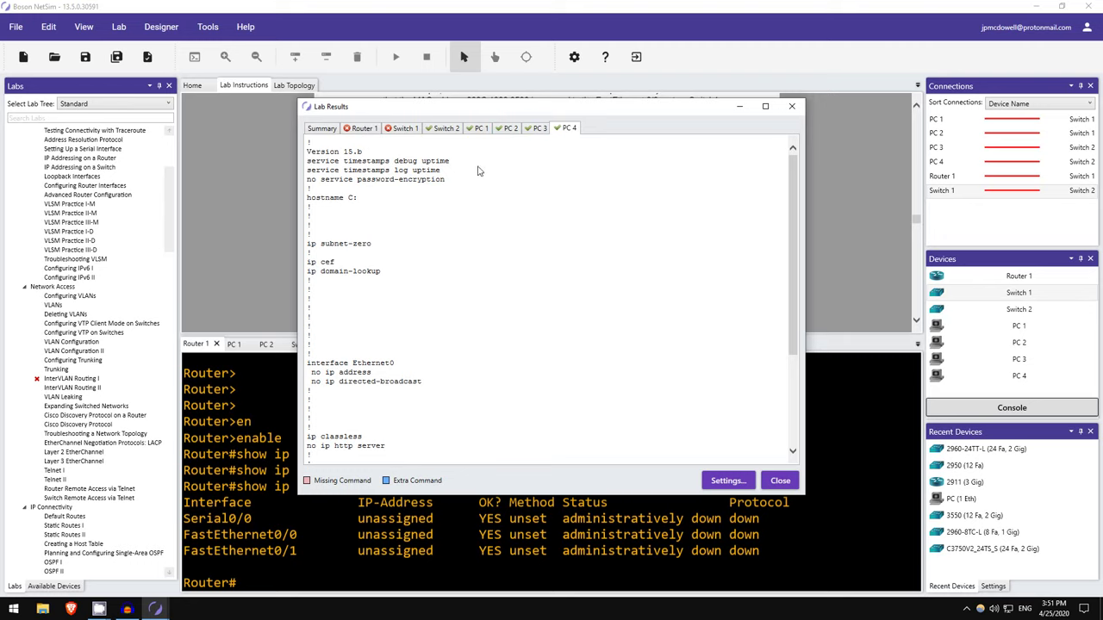
click(363, 128)
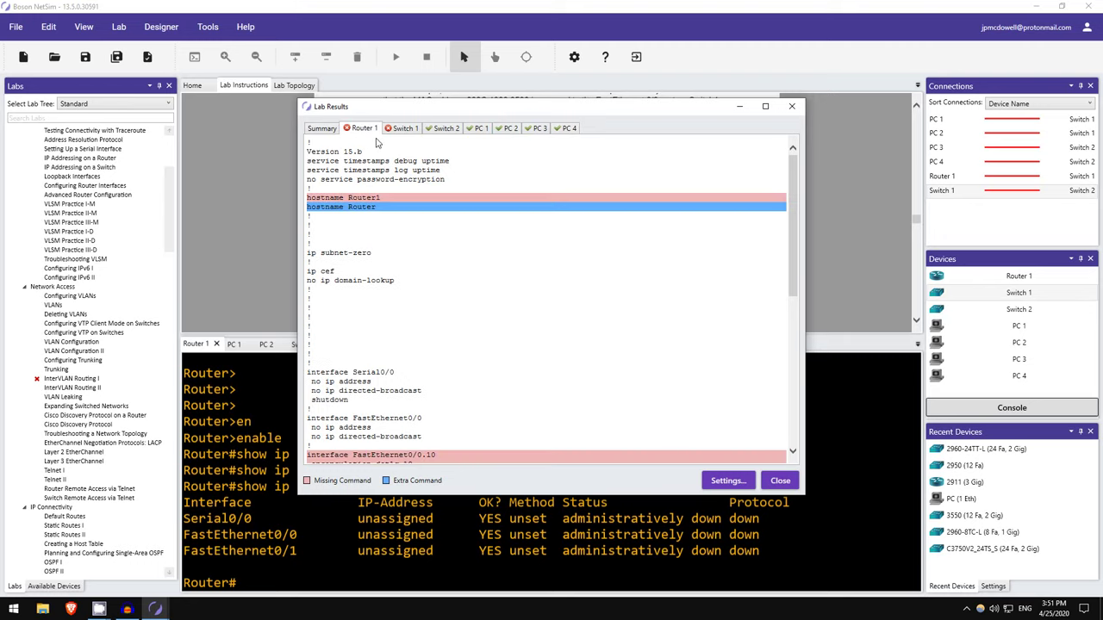
click(390, 133)
click(366, 130)
scroll(369, 203, down, 5)
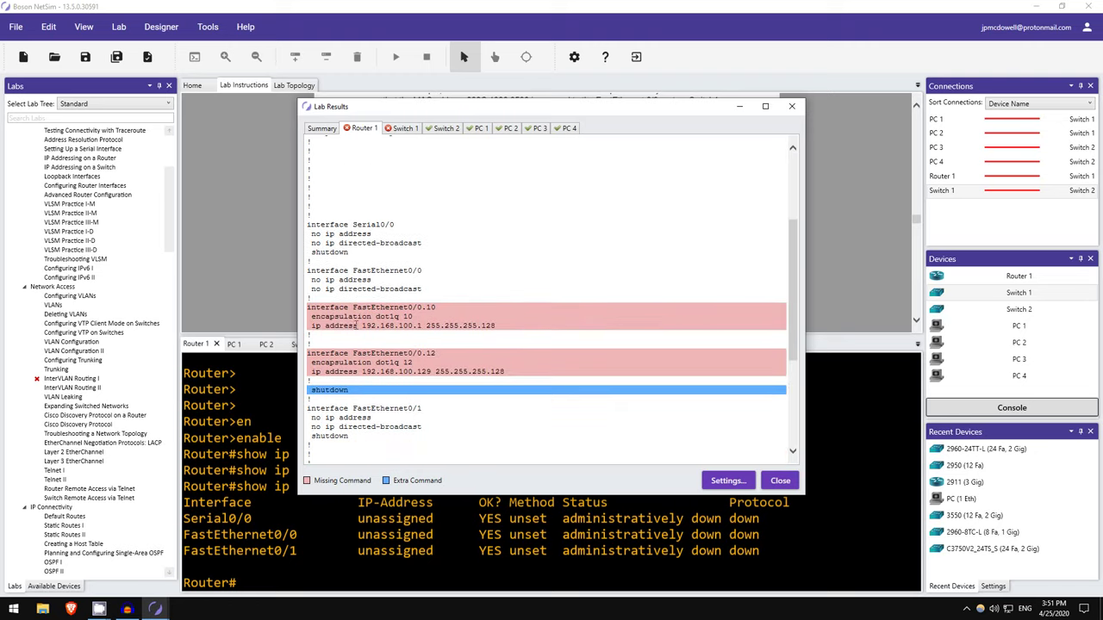
click(389, 130)
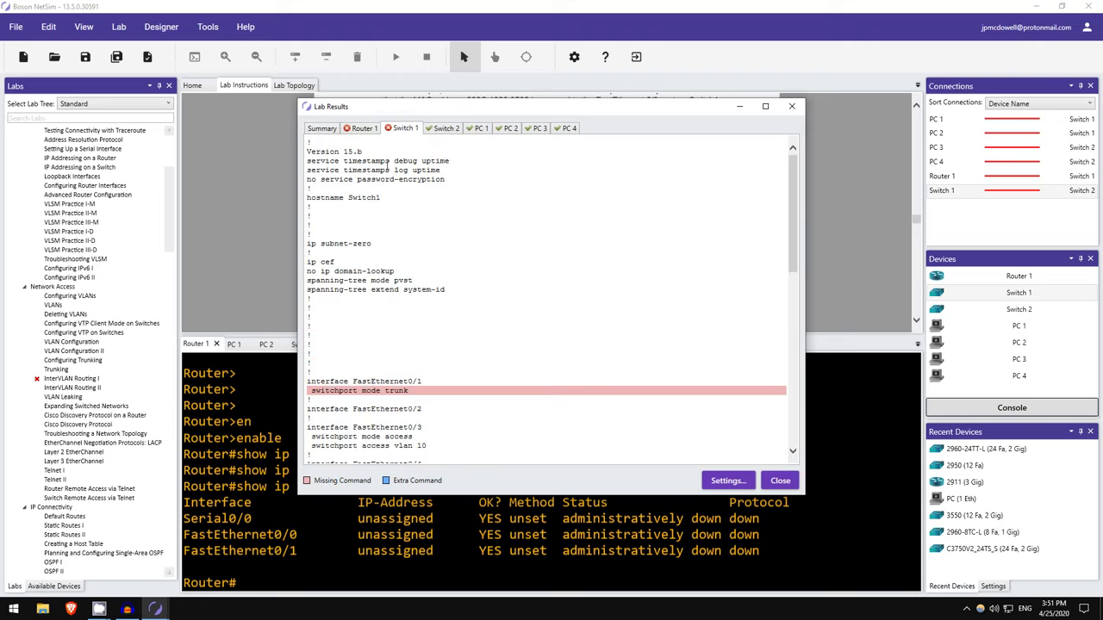
scroll(354, 229, down, 3)
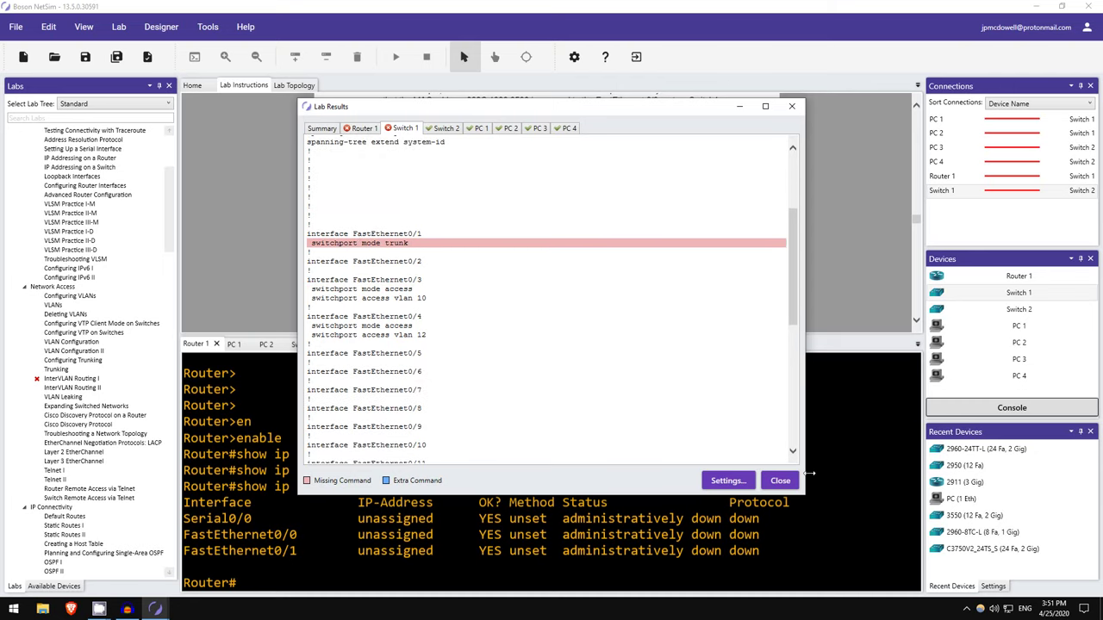
click(779, 481)
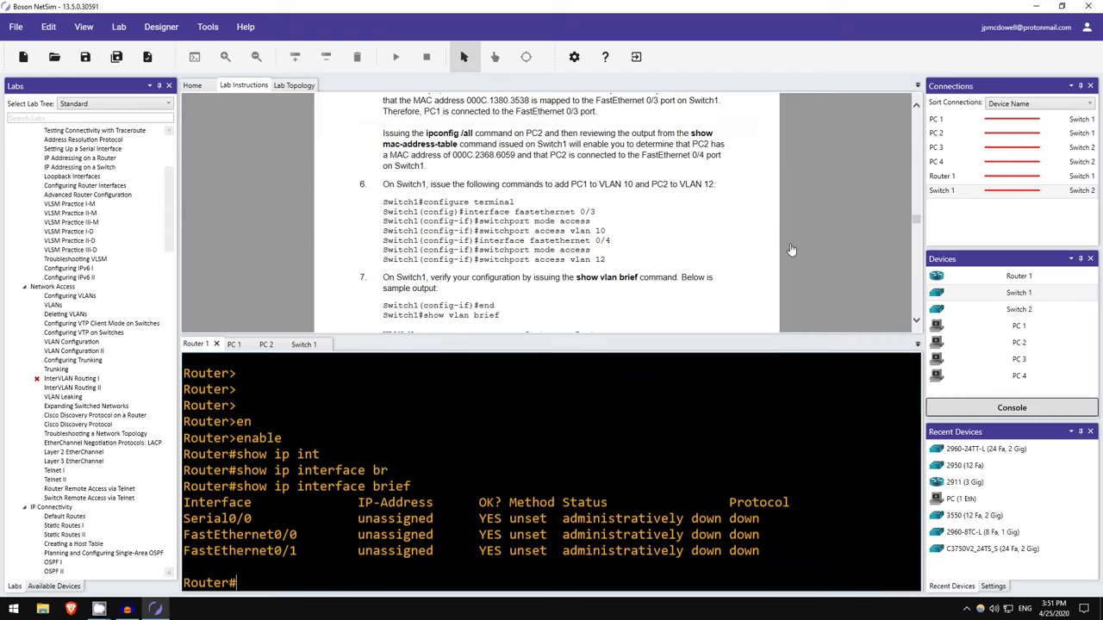